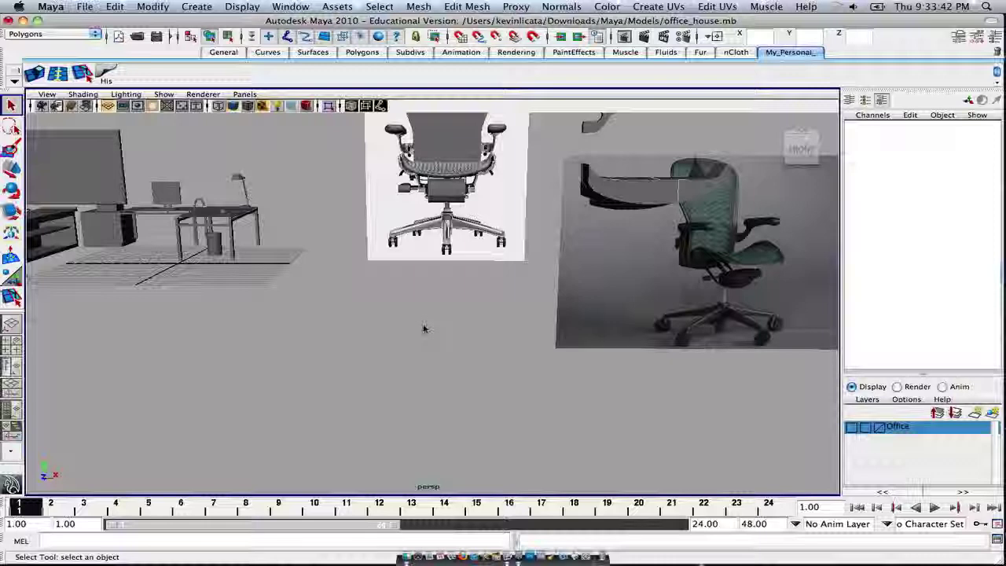
- Examine the five-legged base and casters in the front-view chair reference image
mouse_move(422, 328)
left_mouse_down("alt")
mouse_move(433, 317)
mouse_move(411, 317)
left_mouse_up("alt")
middle_click_drag(475, 260, 444, 214, "alt")
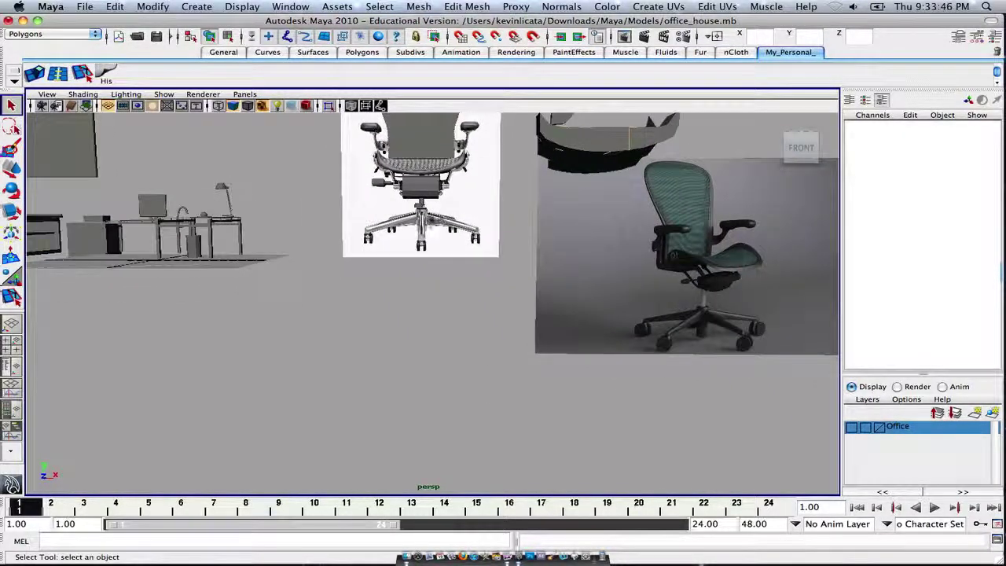
left_click_drag(429, 220, 349, 207, "alt")
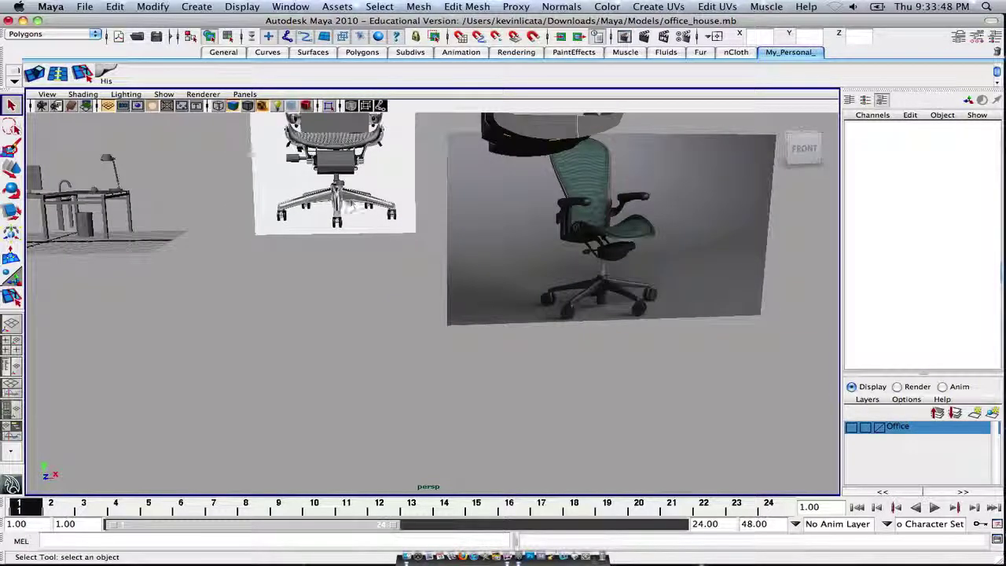
left_click(352, 206)
scroll(357, 252, "up", 5)
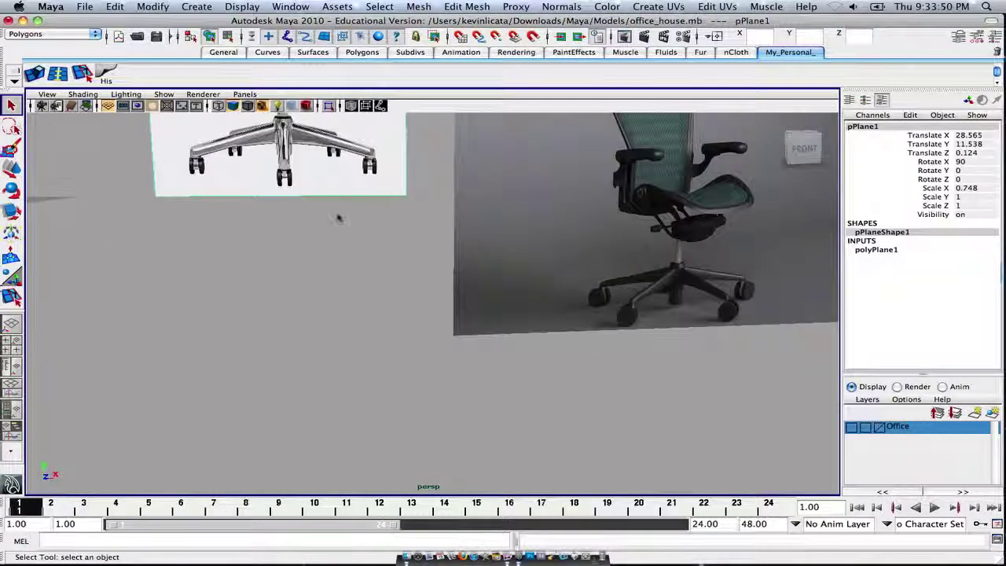
middle_click_drag(339, 218, 456, 333, "alt")
scroll(457, 329, "up", 5)
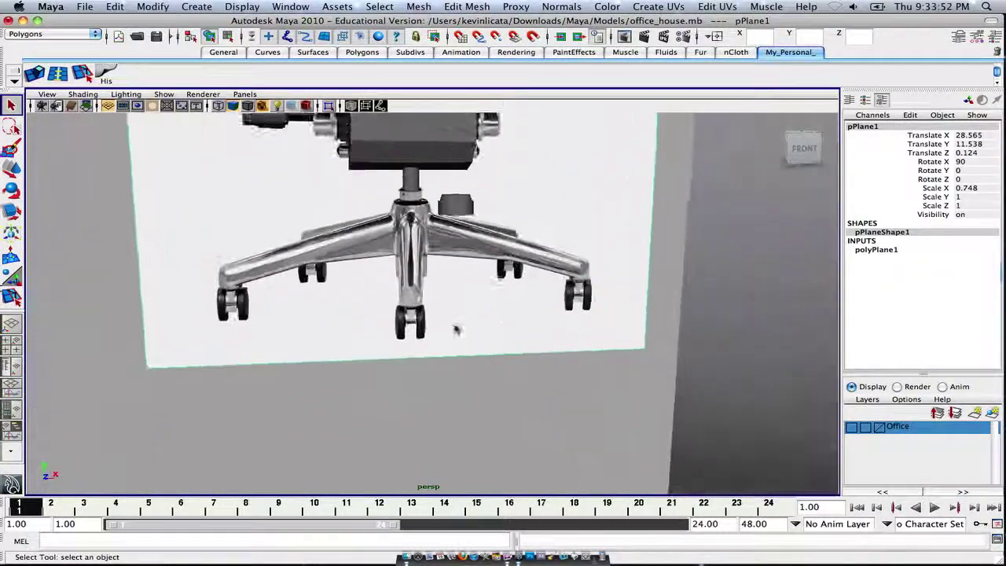
scroll(464, 334, "up", 5)
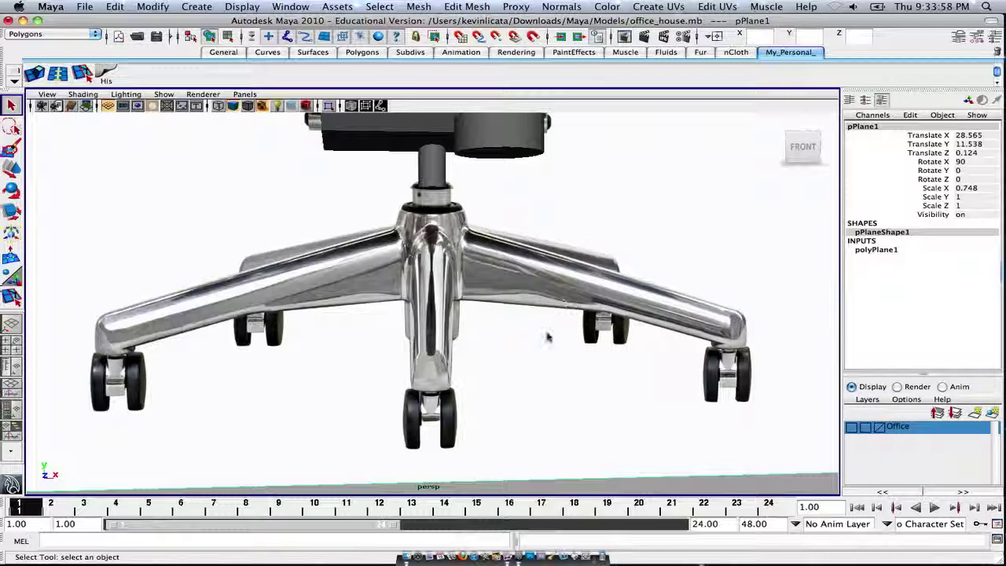
scroll(490, 337, "down", 3)
scroll(445, 350, "down", 5)
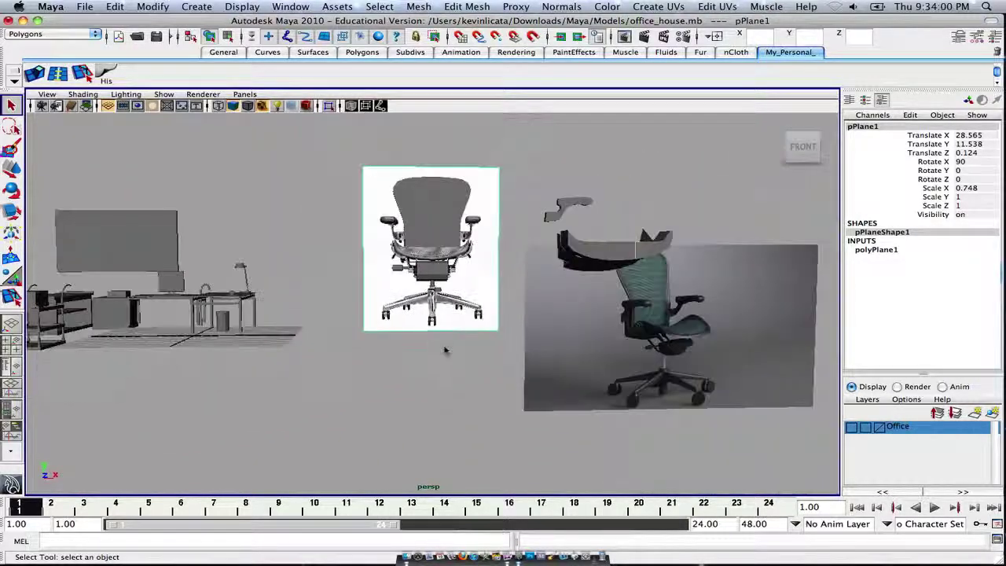
middle_click_drag(445, 350, 445, 283, "alt")
scroll(445, 283, "up", 5)
middle_click_drag(442, 207, 441, 281, "alt")
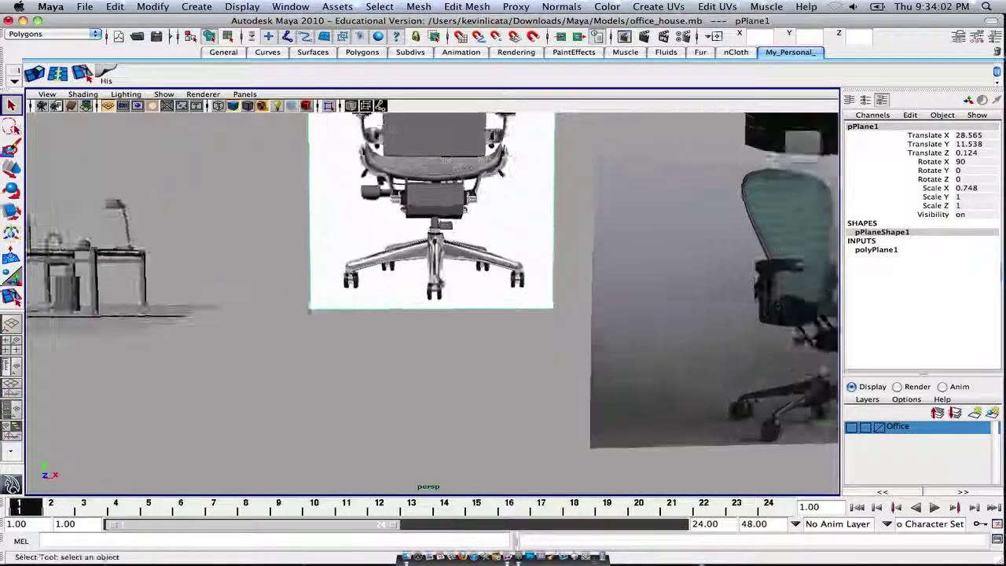
scroll(445, 279, "up", 4)
scroll(462, 314, "down", 6)
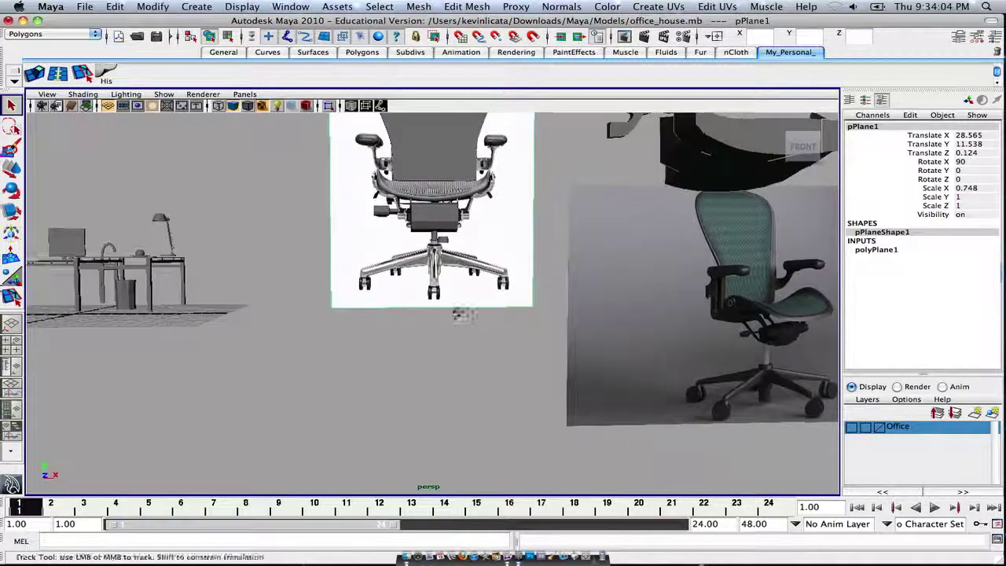
middle_click_drag(462, 314, 456, 220, "alt")
scroll(451, 218, "down", 1)
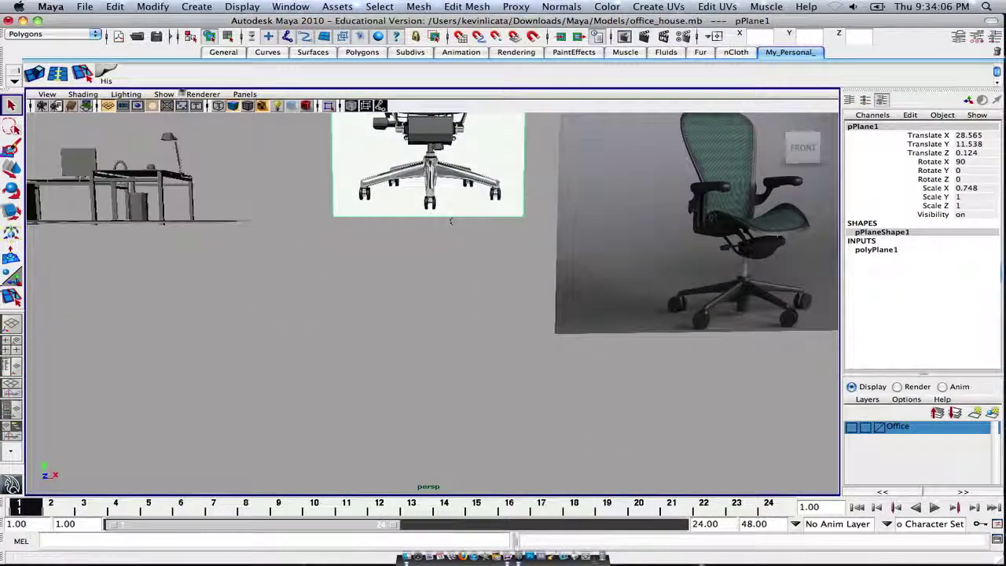
- Draw a polygon cylinder about 0.5 in radius and 2.55 high in front of the chair reference image
left_click(368, 51)
left_click(82, 74)
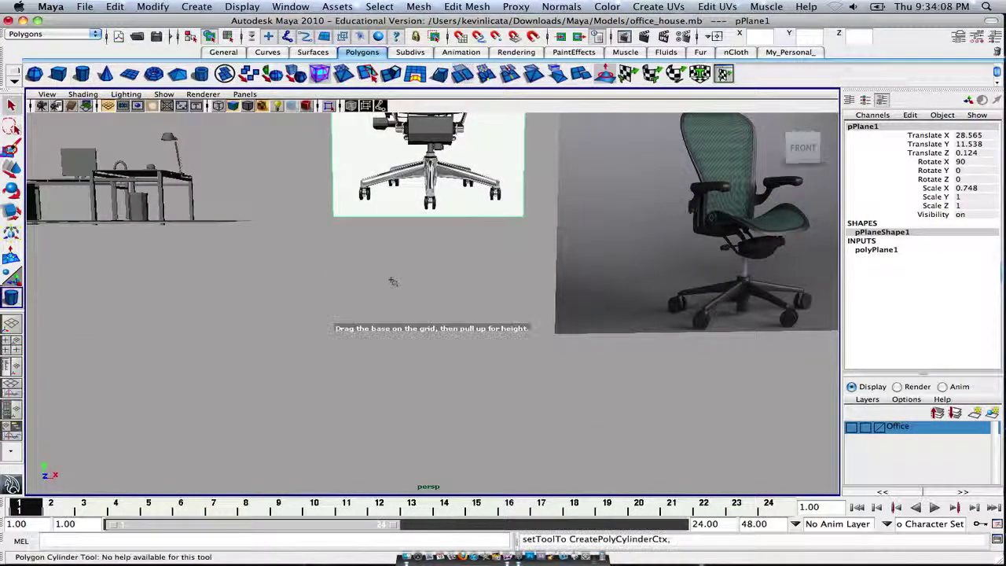
left_click_drag(391, 281, 393, 283, "alt")
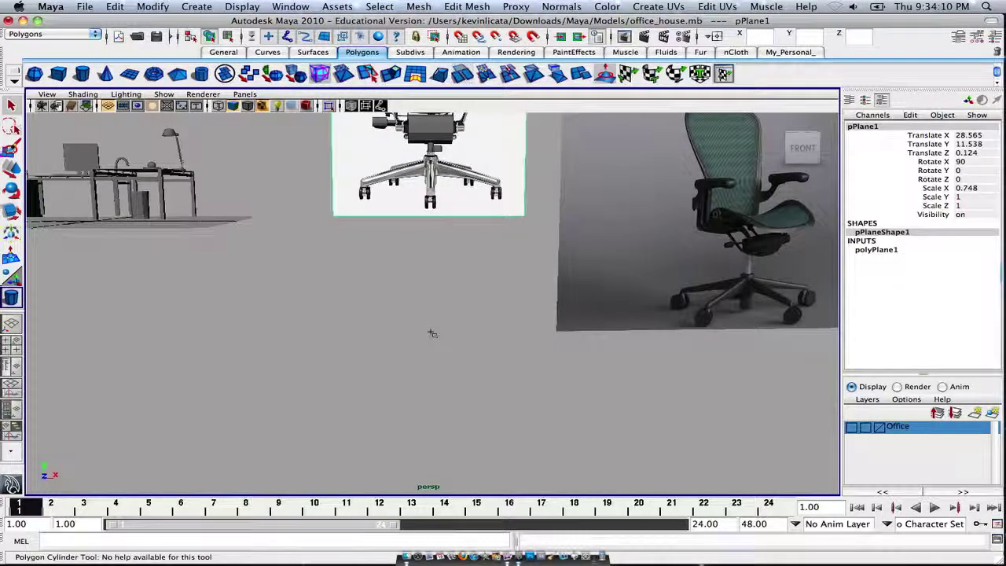
left_click_drag(432, 334, 459, 208)
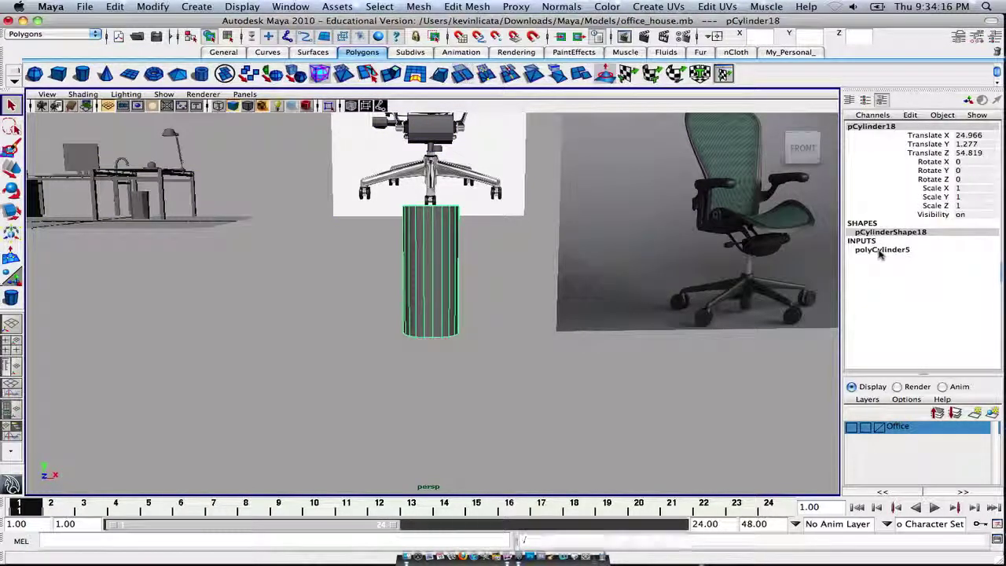
- Set the new cylinder's axis subdivisions to 5 to match the number of chair legs
left_click(880, 249)
type("5")
key("Return")
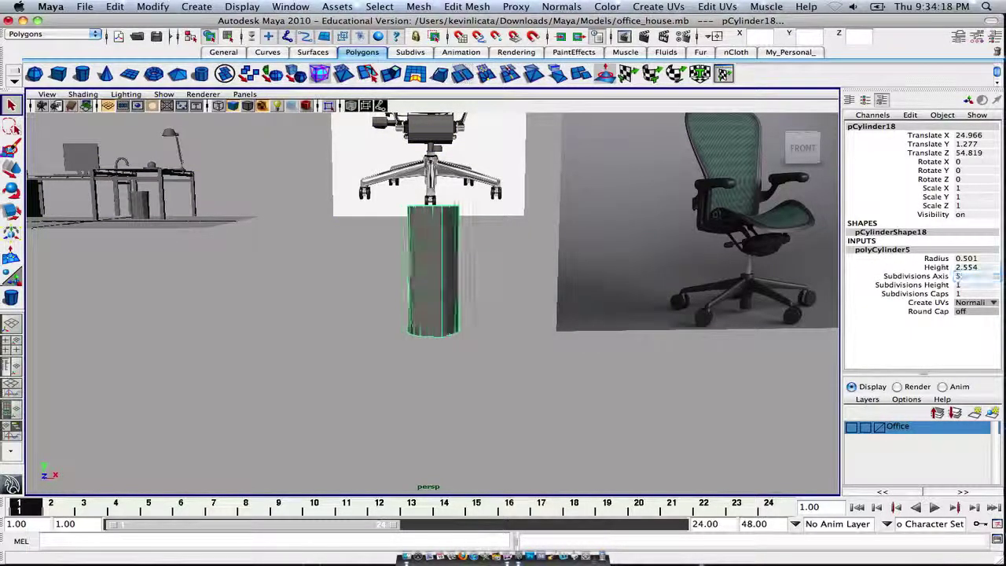
- Try to rotate the five-sided cylinder slightly about its vertical axis in the perspective view, and undo the rotation
scroll(553, 256, "up", 1)
middle_click_drag(552, 257, 575, 263, "alt")
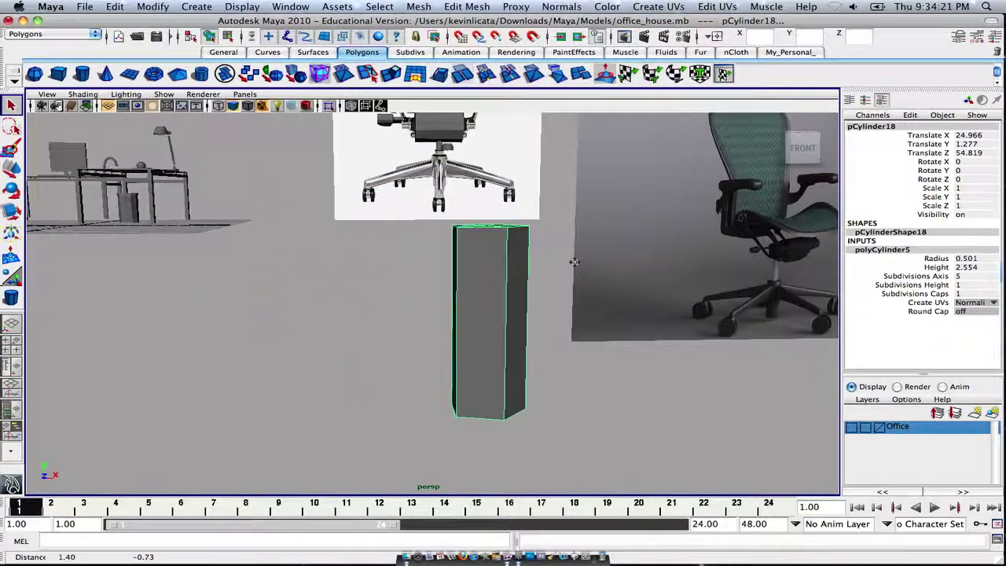
left_click_drag(575, 261, 569, 265, "alt")
key("e")
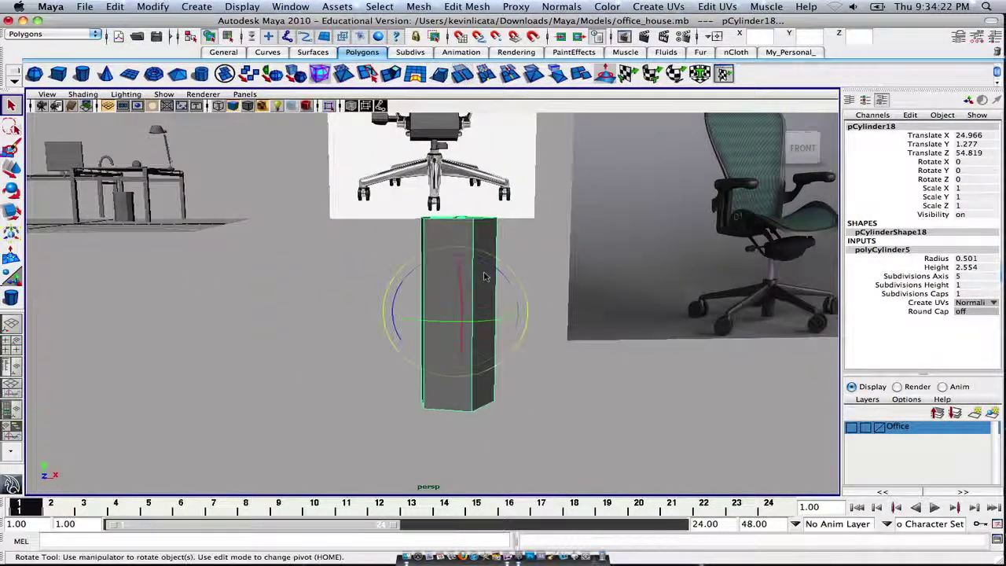
left_click_drag(489, 322, 500, 322)
key("z")
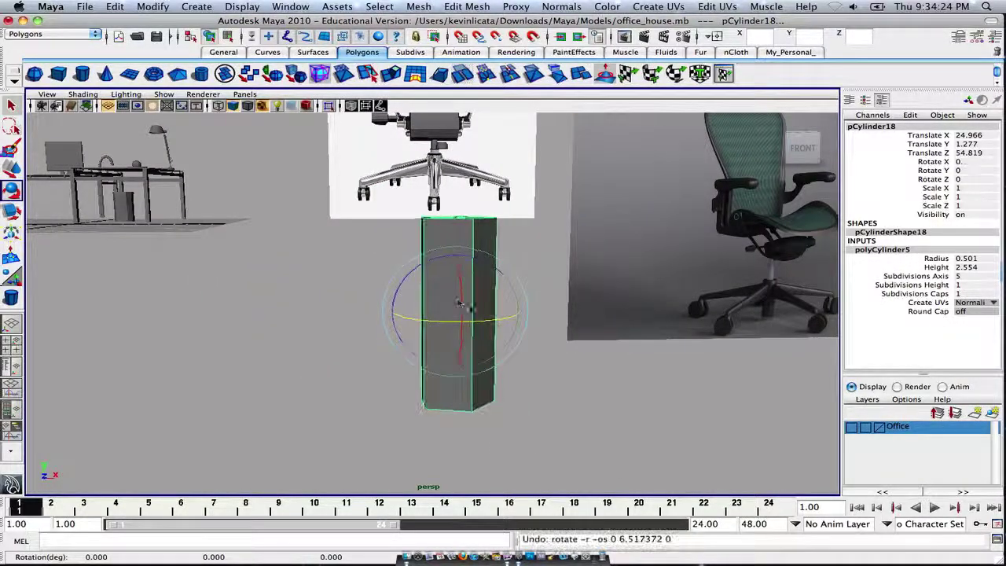
- Move the cylinder onto the chair base's central hub in the front view, at about X 28.652 and Y 4.895
key("space")
key("space")
scroll(322, 372, "down", 6)
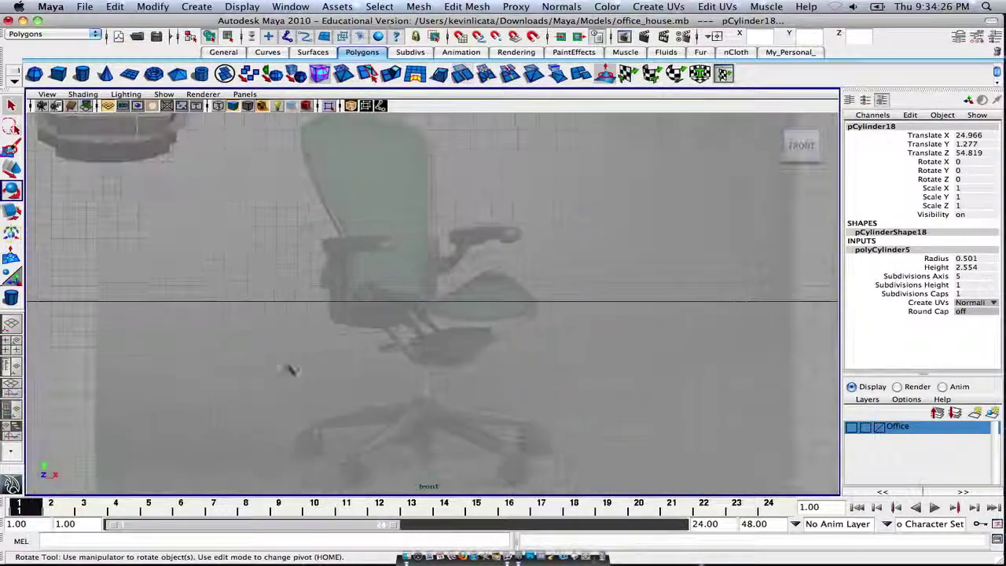
middle_click_drag(290, 370, 445, 291, "alt")
scroll(444, 291, "down", 1)
middle_click_drag(271, 319, 294, 323, "alt")
left_click_drag(295, 323, 455, 379, "alt")
scroll(438, 374, "up", 1)
scroll(393, 322, "up", 2)
middle_click_drag(358, 285, 519, 350, "alt")
scroll(471, 344, "up", 3)
key("w")
left_click_drag(378, 389, 530, 261)
scroll(542, 260, "up", 2)
scroll(544, 261, "up", 1)
middle_click_drag(608, 212, 487, 277, "alt")
scroll(487, 279, "up", 4)
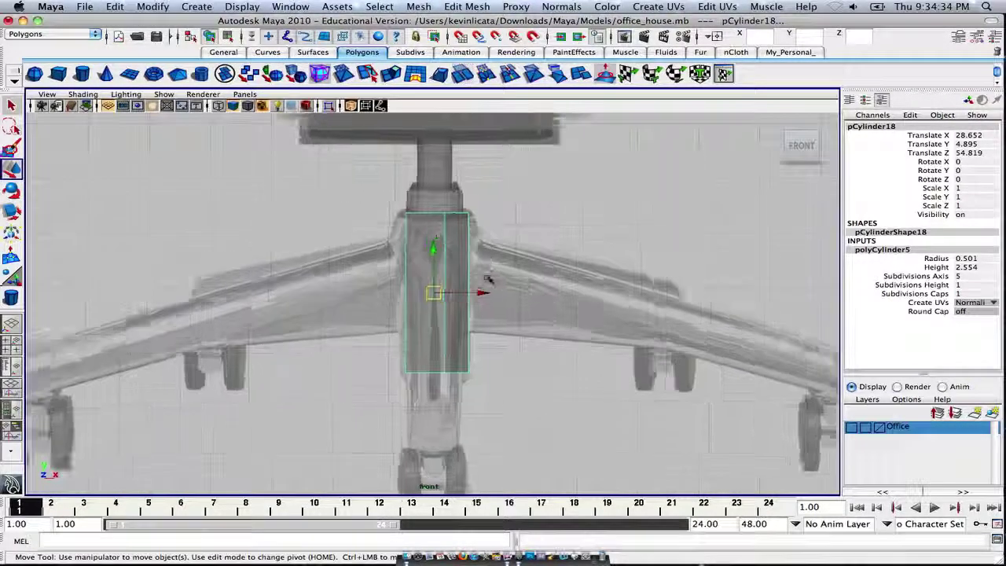
- Rotate the cylinder to about 18.46 degrees around Y so that one of its flat sides faces the front view
key("e")
left_click_drag(457, 292, 475, 294)
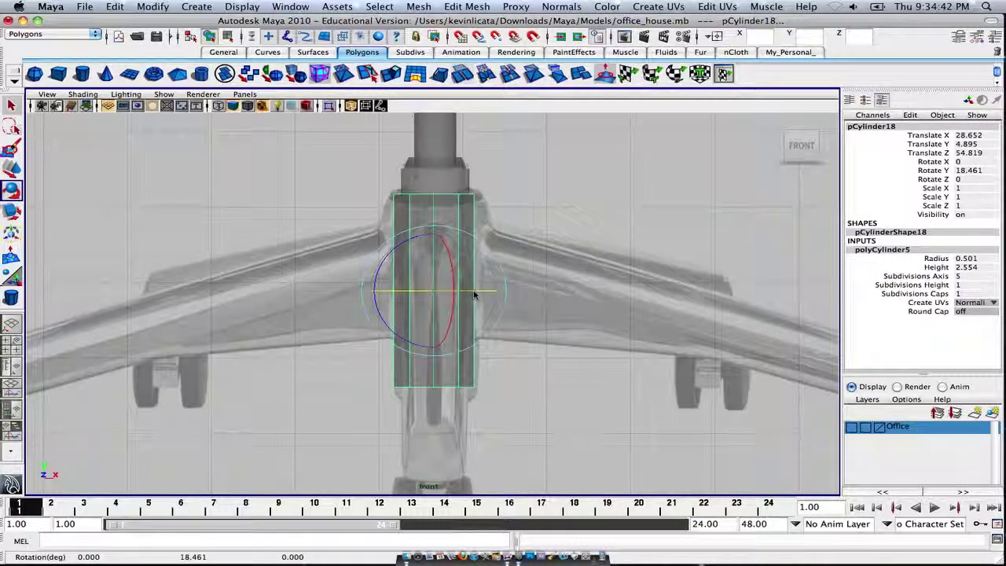
left_click(464, 317)
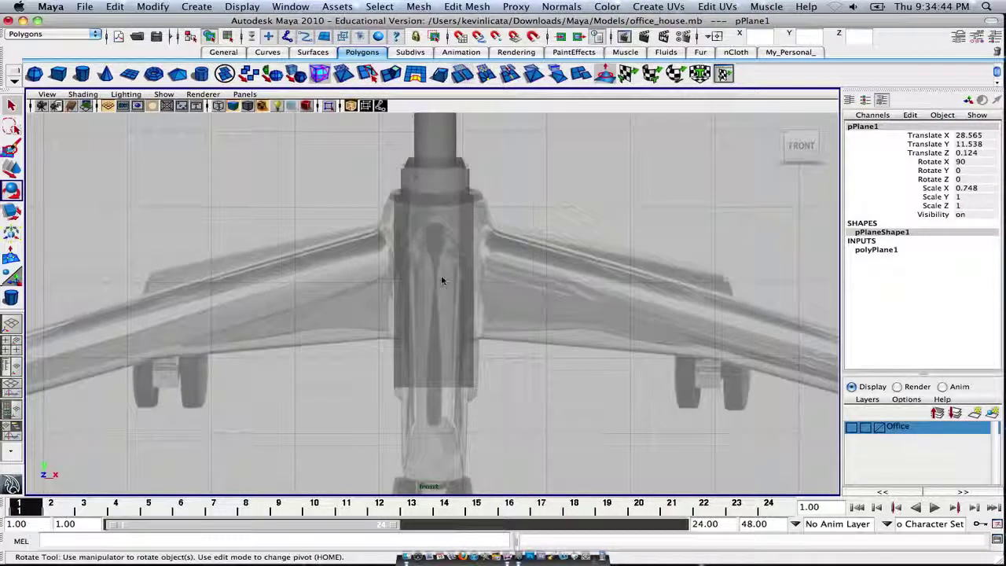
- Scale the cylinder over the reference hub to about 1.213 in X, 1.141 in Y and 1.049 in Z
key("r")
left_click(453, 281)
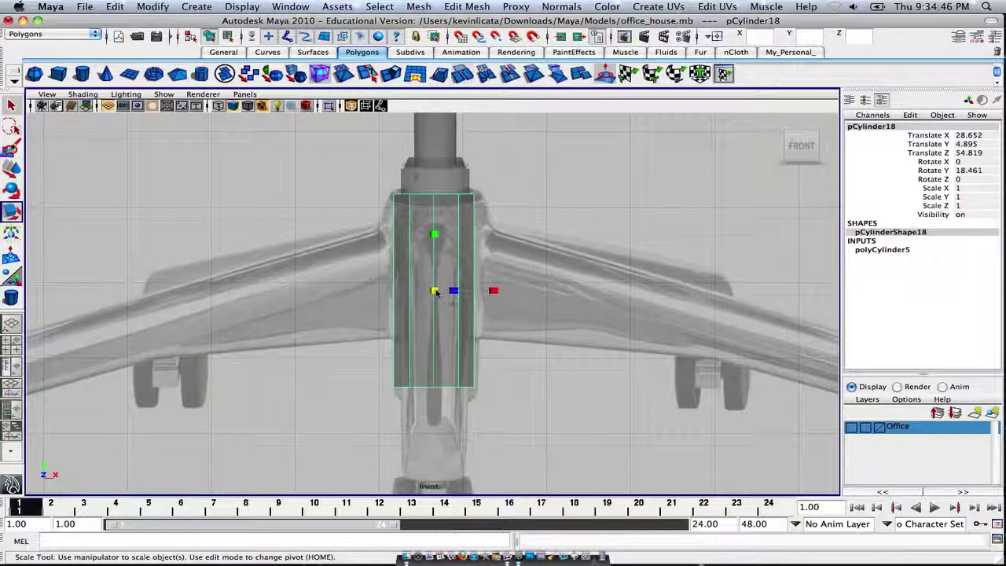
left_click_drag(435, 292, 509, 294)
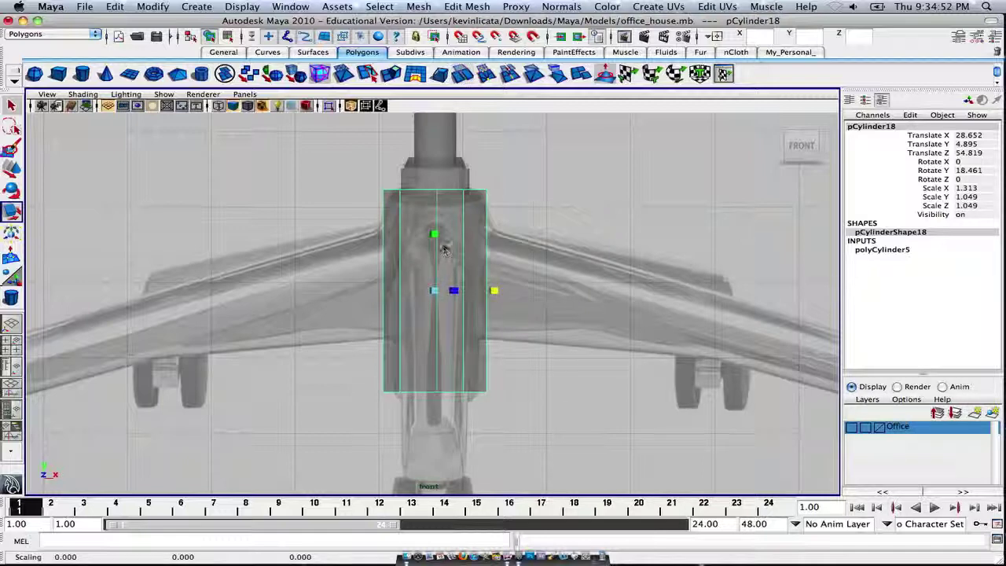
left_click_drag(433, 234, 434, 240)
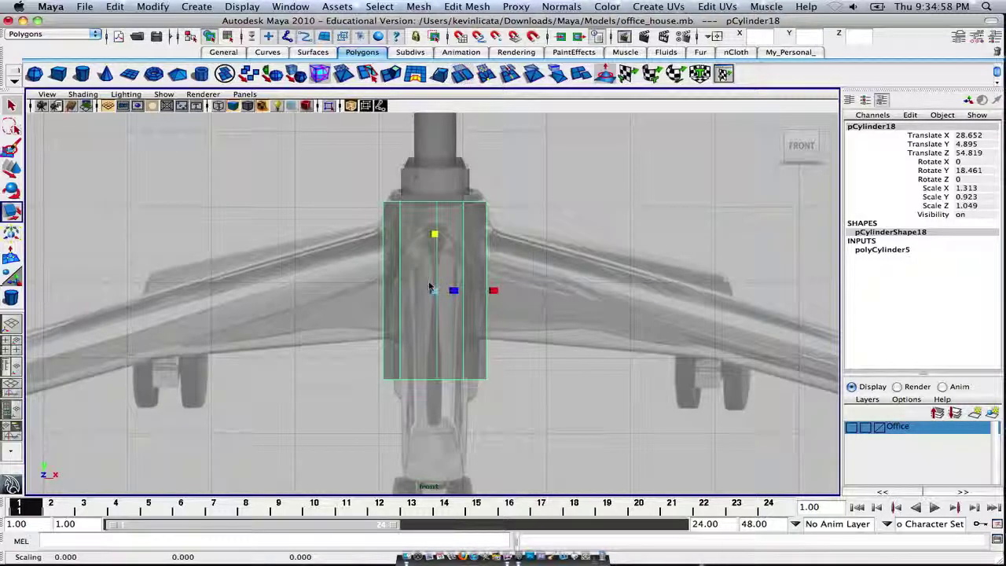
left_click_drag(435, 242, 434, 232)
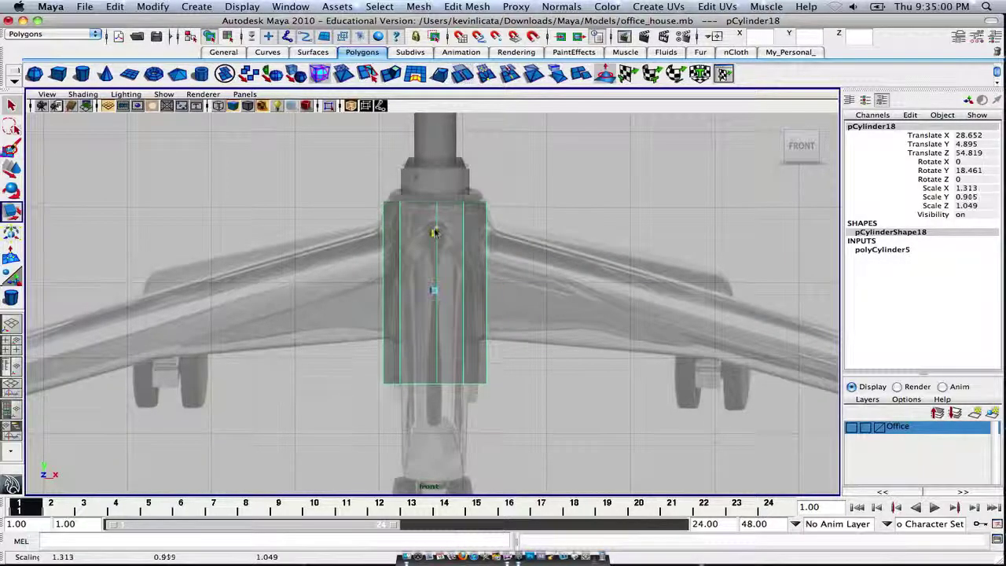
left_click_drag(493, 290, 487, 291)
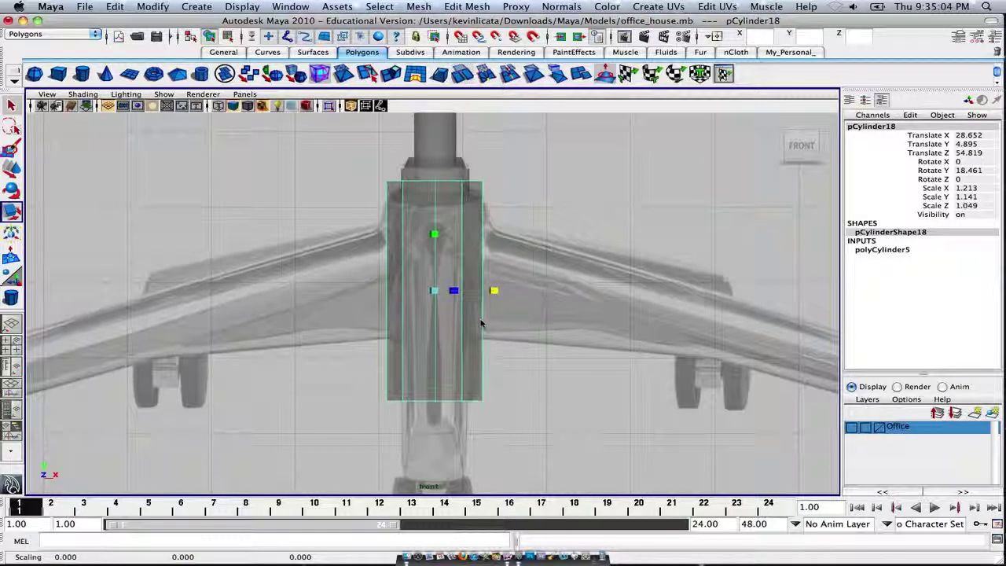
- Examine the scaled cylinder in the perspective view and compare its position with the chair reference planes
key("space")
key("space")
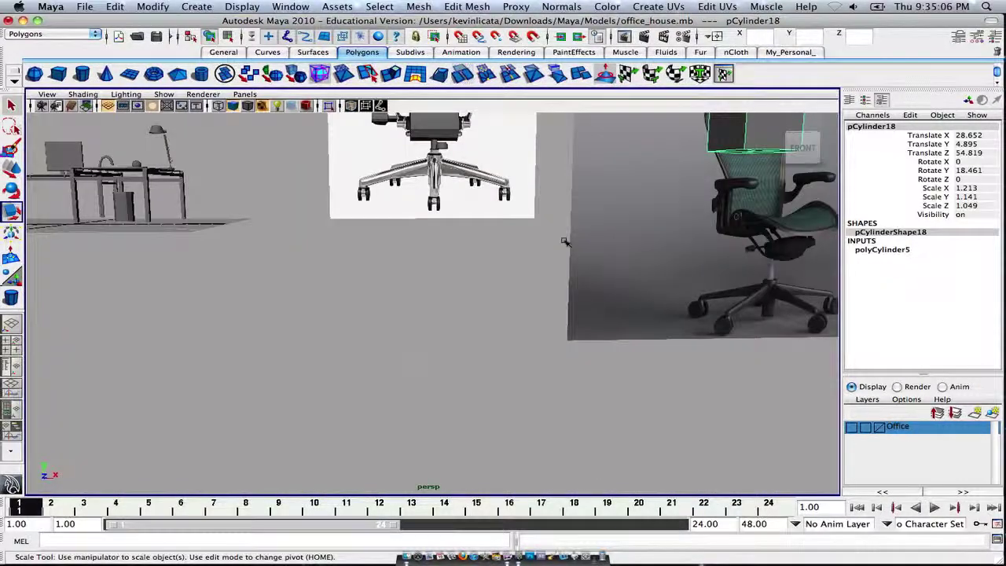
scroll(553, 228, "up", 3)
middle_click_drag(529, 199, 534, 282, "alt")
scroll(534, 282, "up", 3)
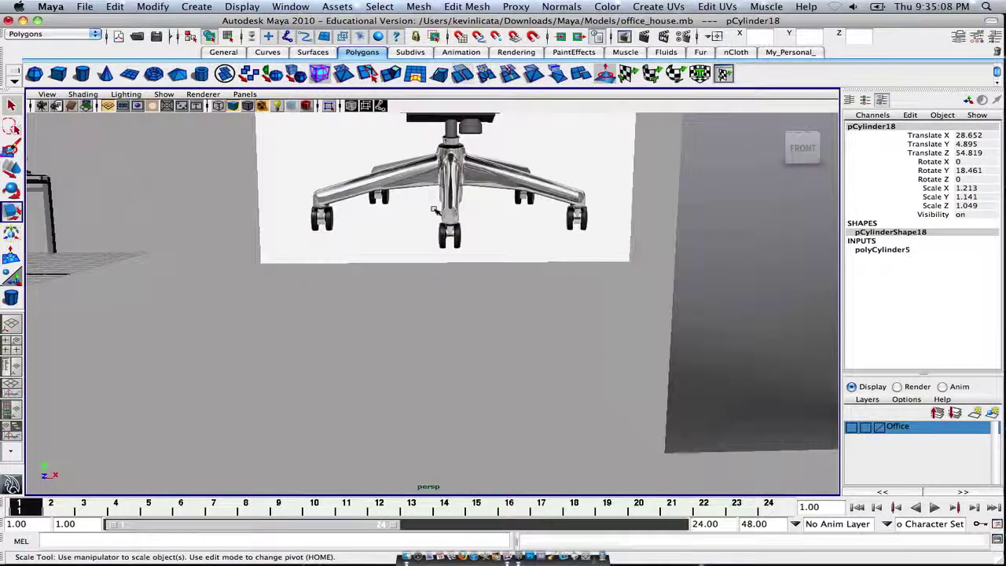
left_click_drag(458, 173, 503, 282, "alt")
scroll(504, 281, "down", 10)
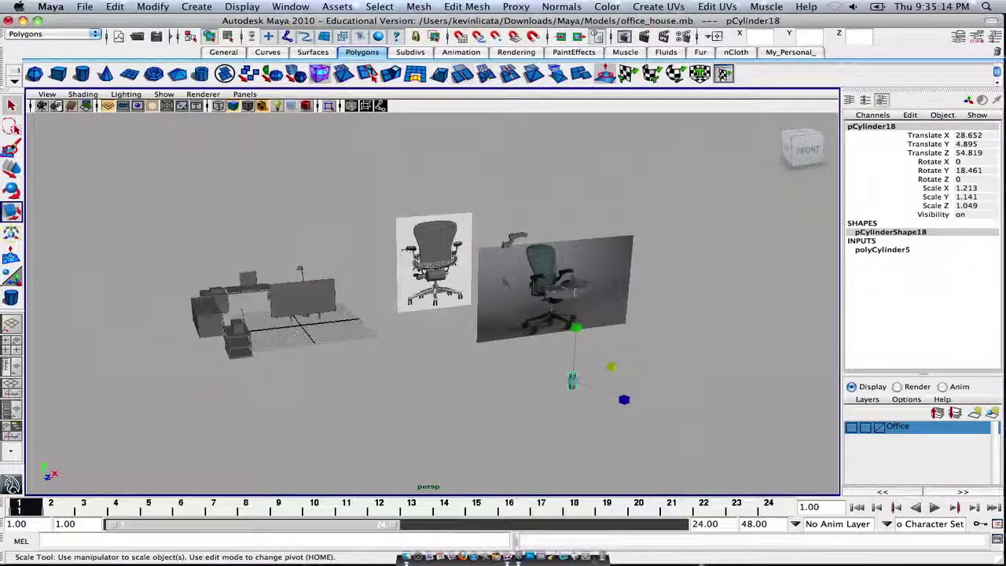
key("f")
left_click_drag(468, 260, 430, 252, "alt")
middle_click_drag(430, 250, 434, 235, "alt")
scroll(434, 236, "down", 6)
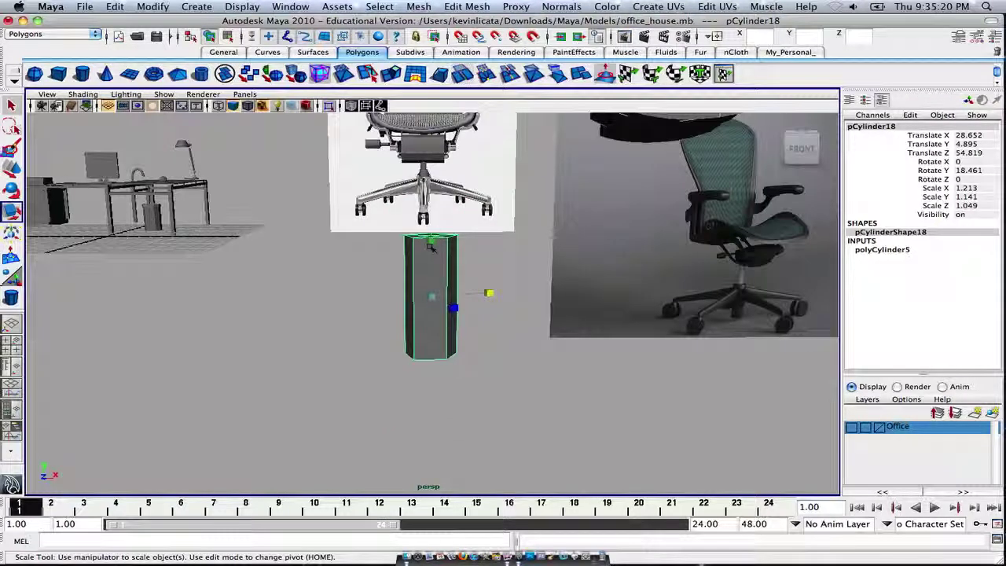
- Try to move the cylinder back toward the reference planes in the perspective view, and undo the moves
left_click_drag(430, 247, 418, 293, "alt")
key("w")
left_click_drag(474, 306, 95, 229)
key("super+z")
left_click_drag(214, 261, 275, 249, "alt")
scroll(273, 250, "down", 6)
left_click_drag(432, 301, 206, 308)
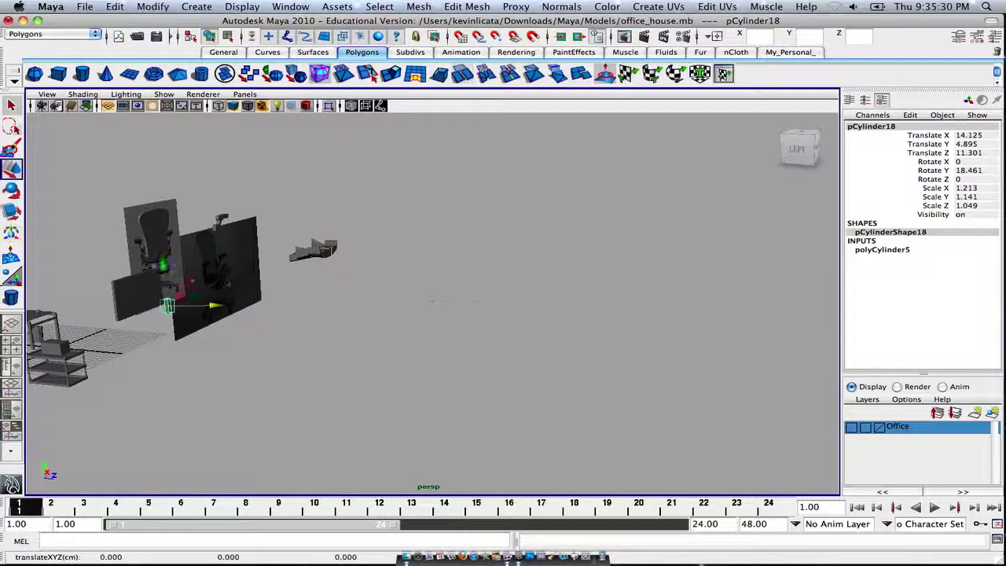
key("space")
key("space")
scroll(330, 310, "down", 4)
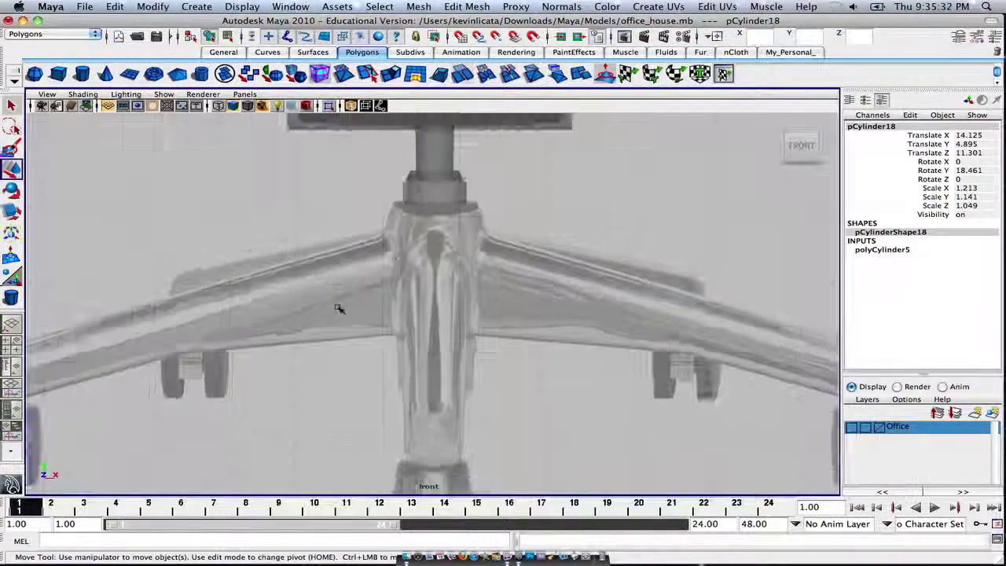
key("ctrl+z")
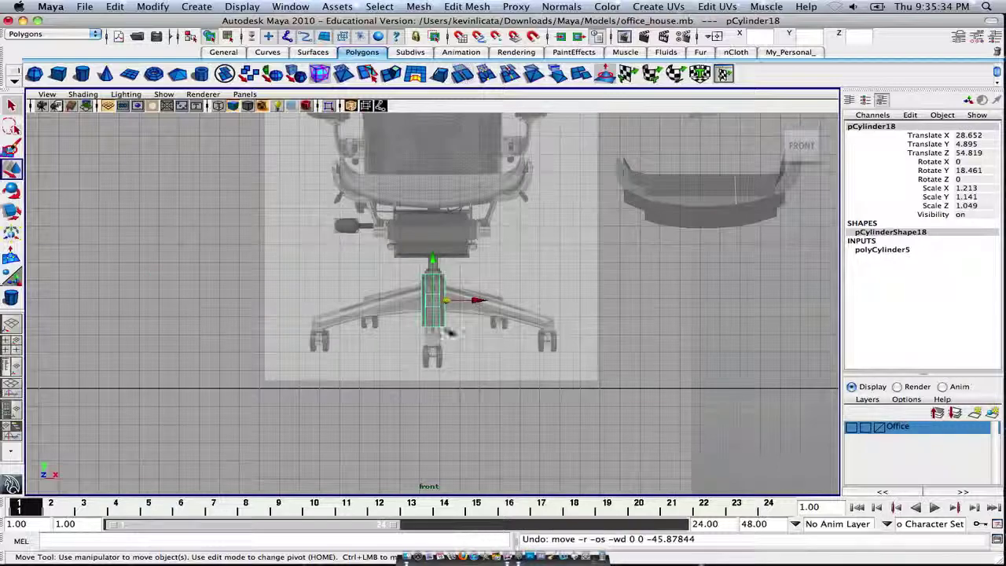
key("space")
key("space")
left_click_drag(558, 211, 440, 236, "alt")
key("space")
key("space")
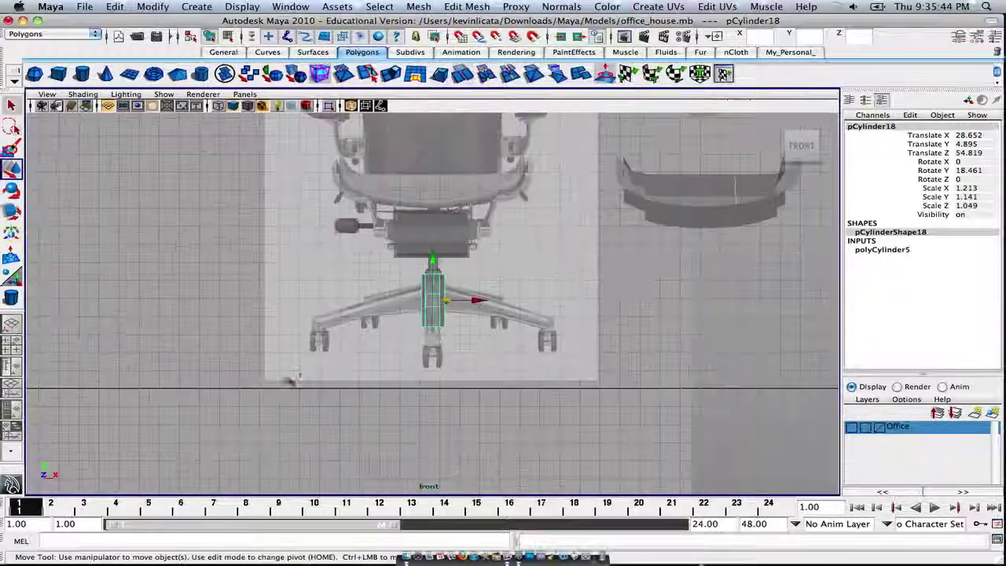
- Rotate the cylinder slightly to about 19.18 degrees around Y to square its front side to the front view
scroll(341, 352, "up", 10)
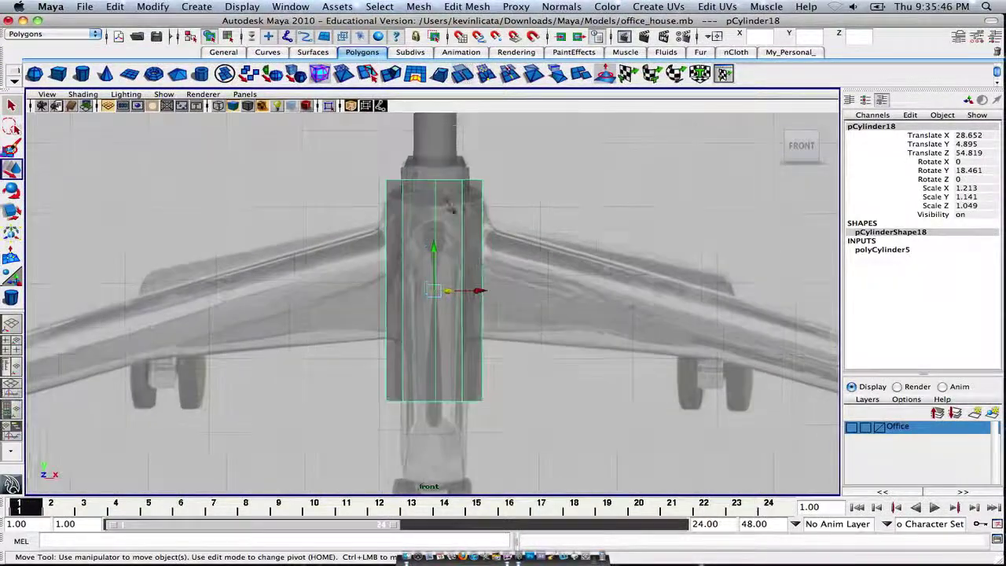
right_click_drag(453, 207, 445, 228)
left_click(454, 245)
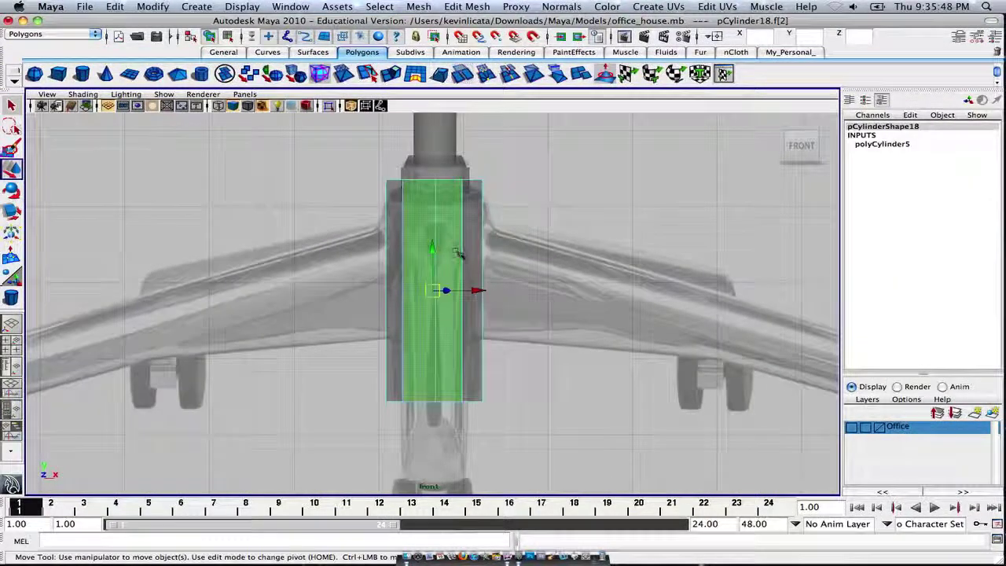
key("e")
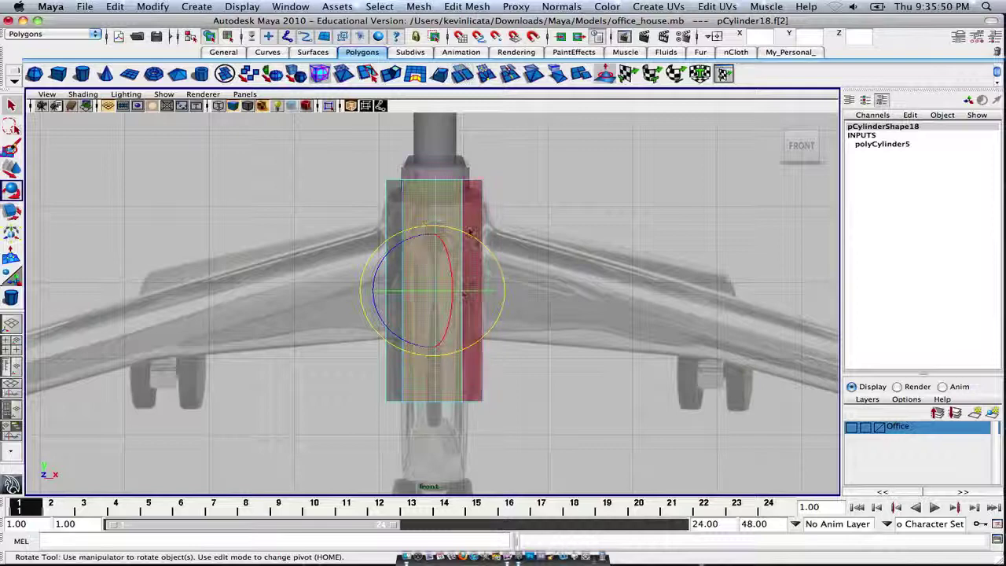
right_click_drag(469, 231, 519, 215)
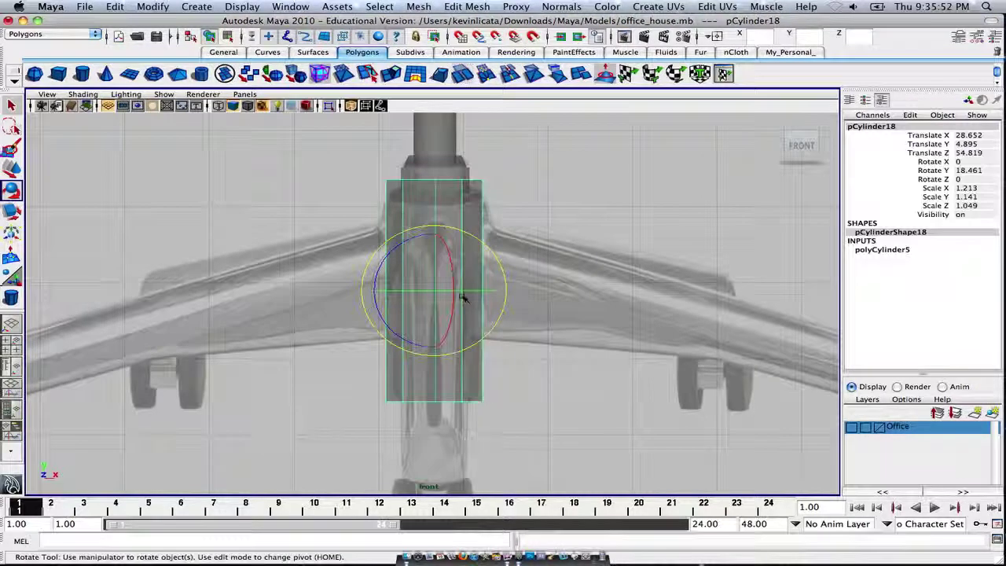
left_click_drag(462, 297, 465, 294)
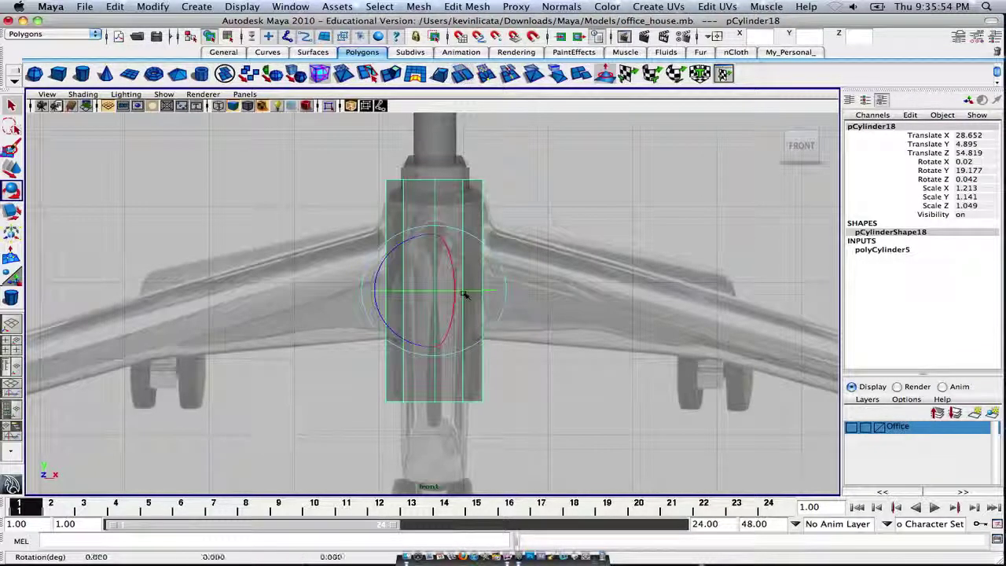
- Extrude the cylinder's front face and scale it inward to about 0.55 in local X and Z and 0.538 in local Y
right_click_drag(455, 246, 440, 244)
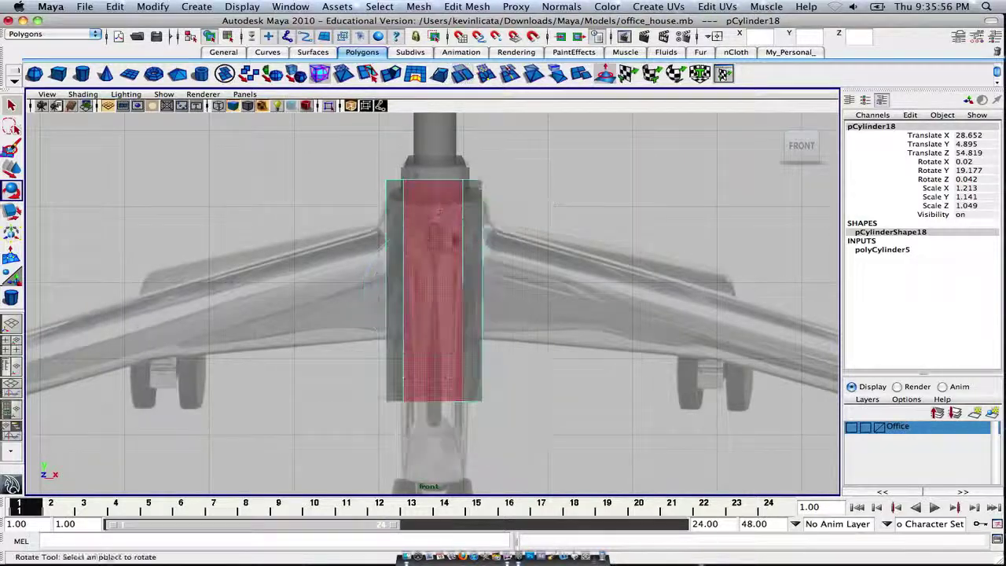
left_click(440, 283)
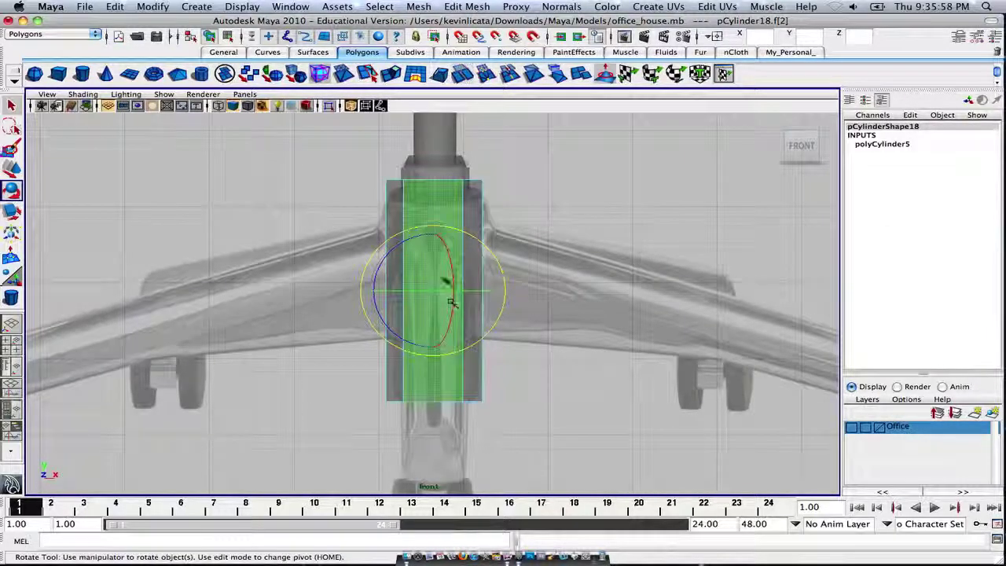
left_click(820, 55)
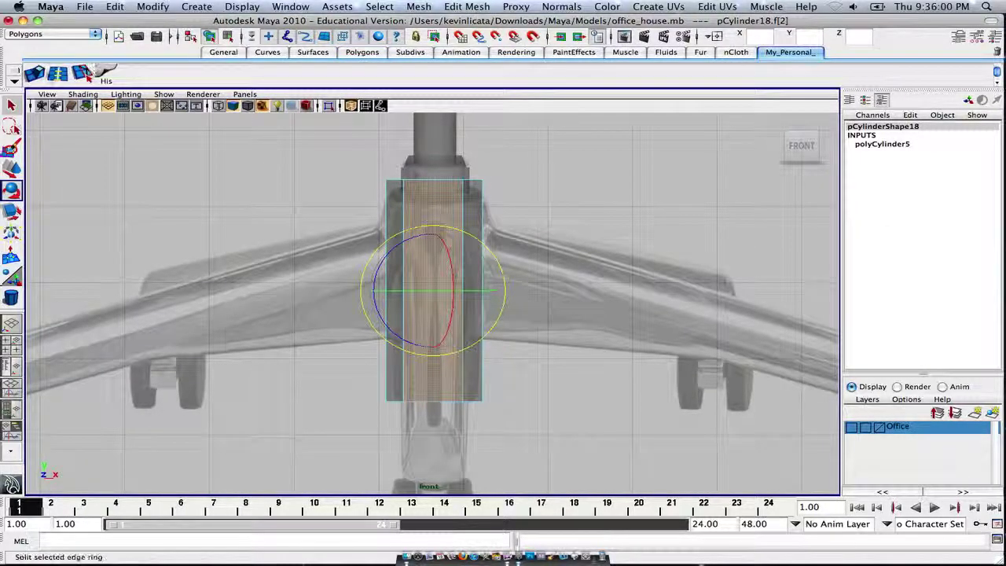
left_click(58, 74)
left_click_drag(433, 236, 418, 293)
key("z")
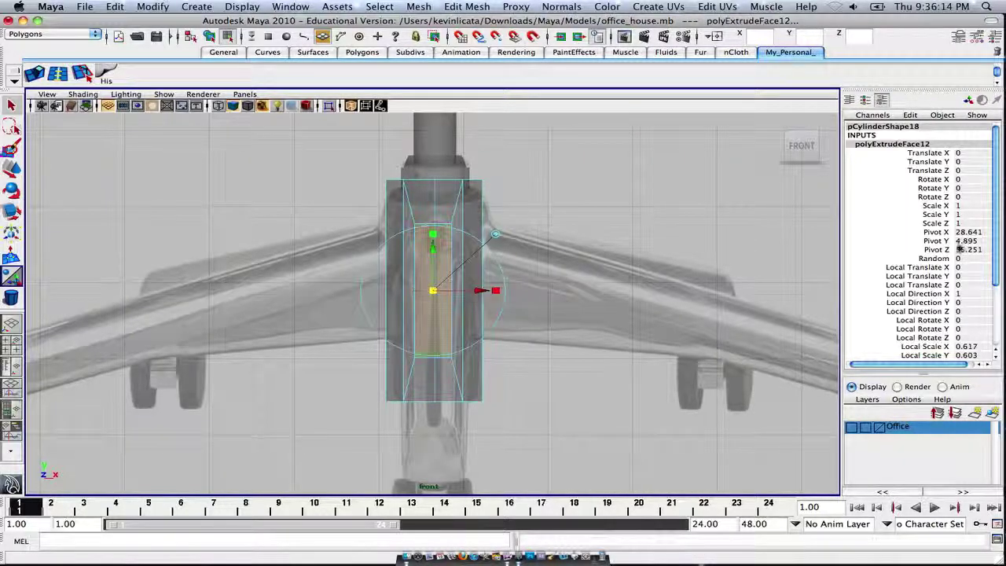
left_click_drag(996, 235, 995, 279)
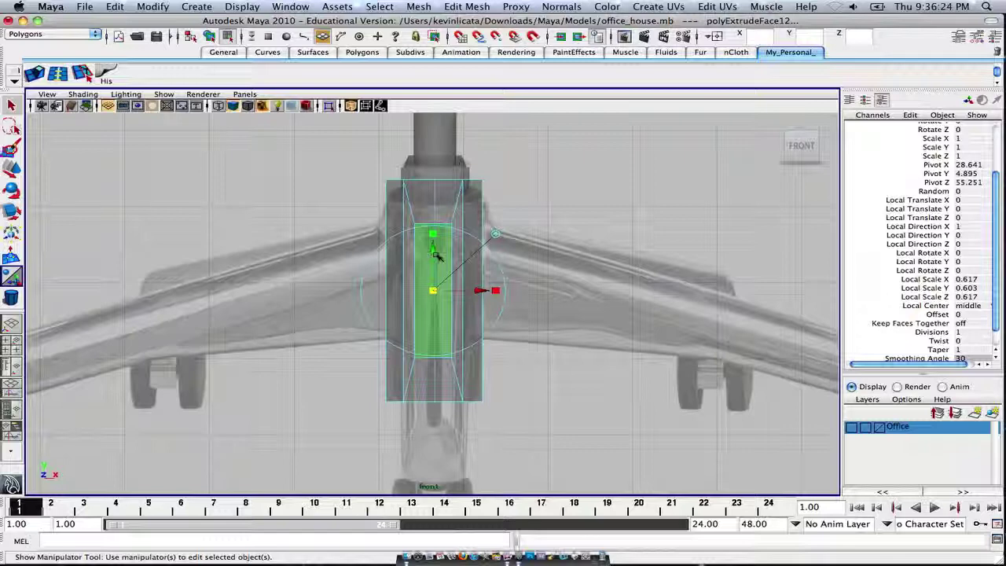
key("super+z")
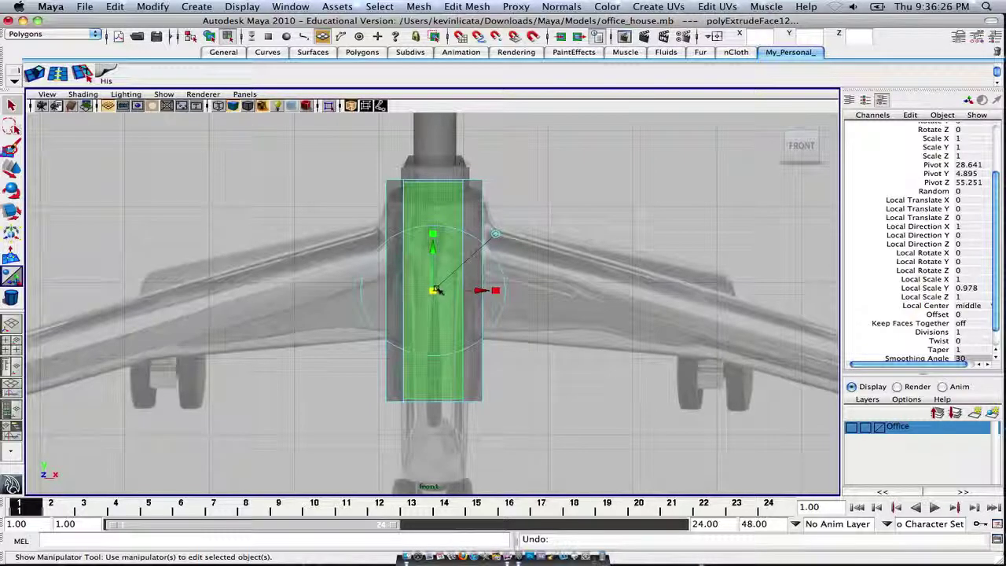
left_click_drag(437, 289, 420, 289)
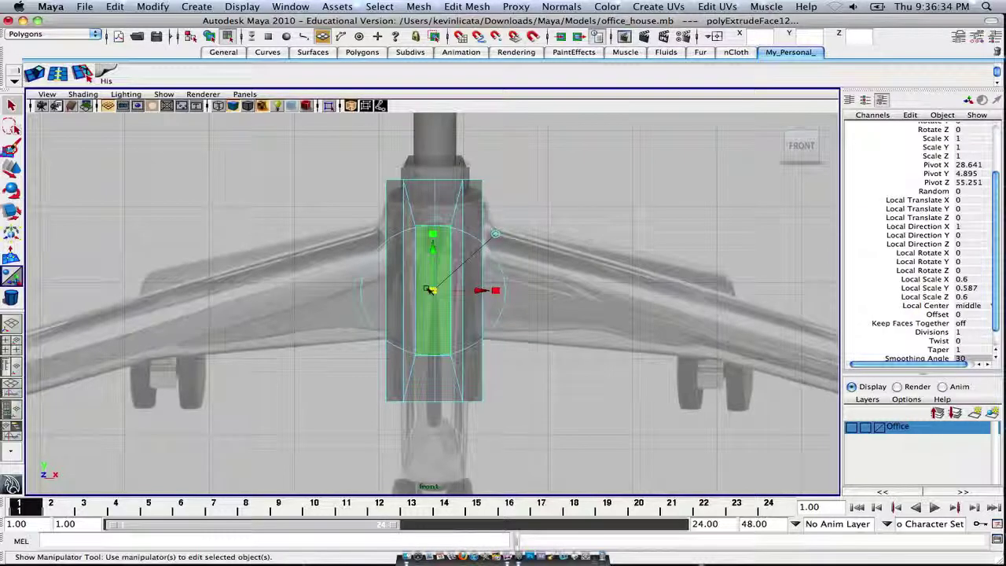
left_click_drag(431, 290, 430, 291)
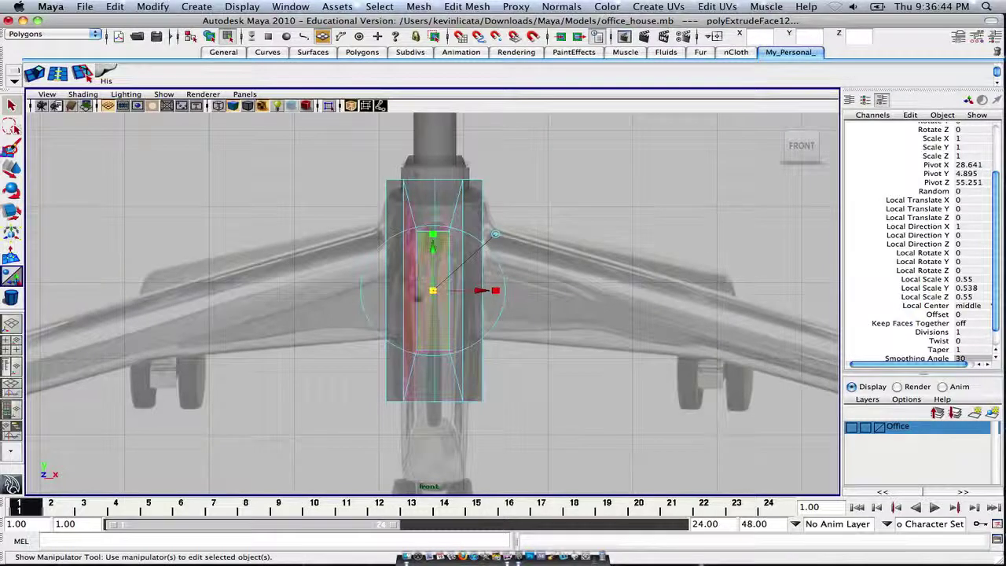
left_click(511, 560)
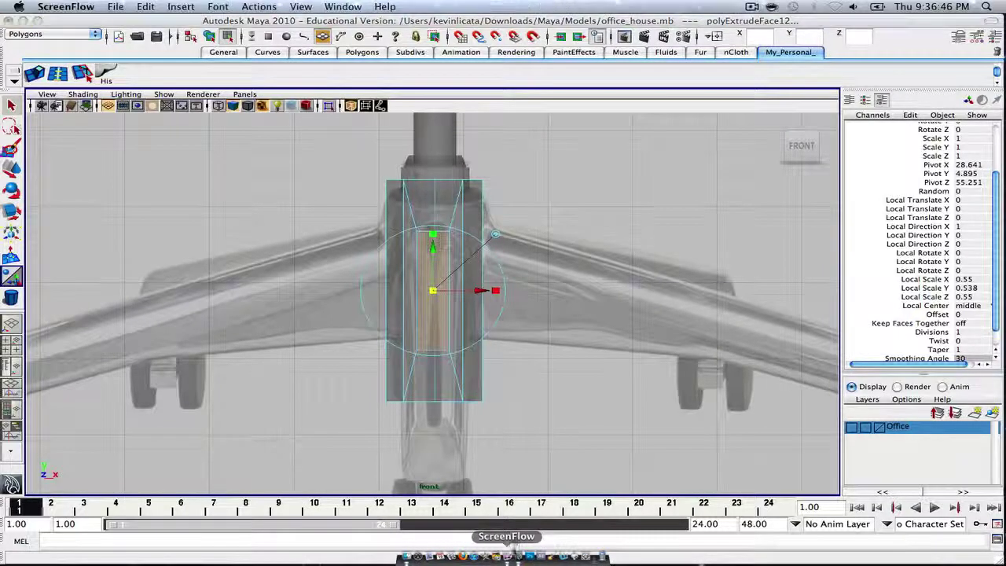
left_click(770, 6)
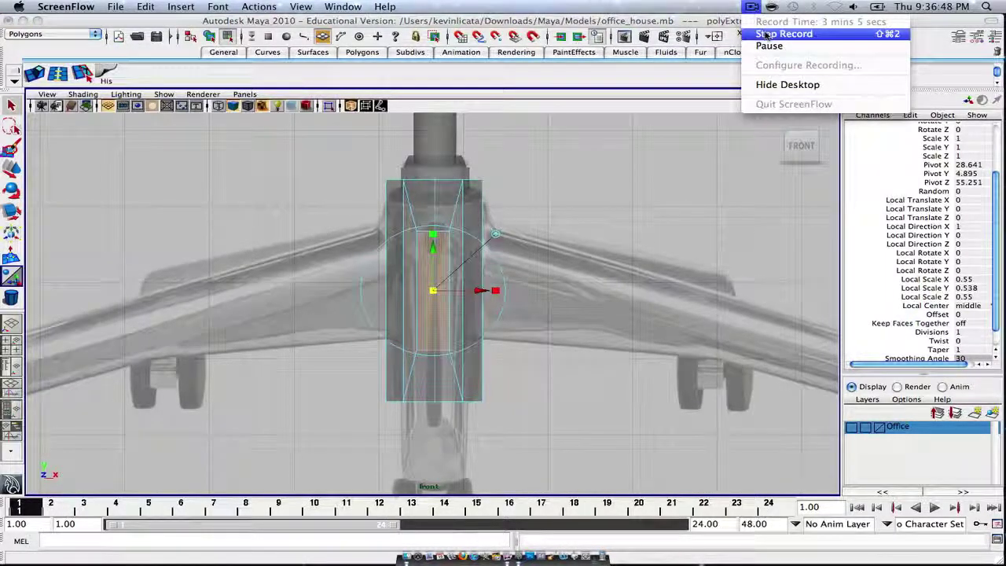
left_click(775, 32)
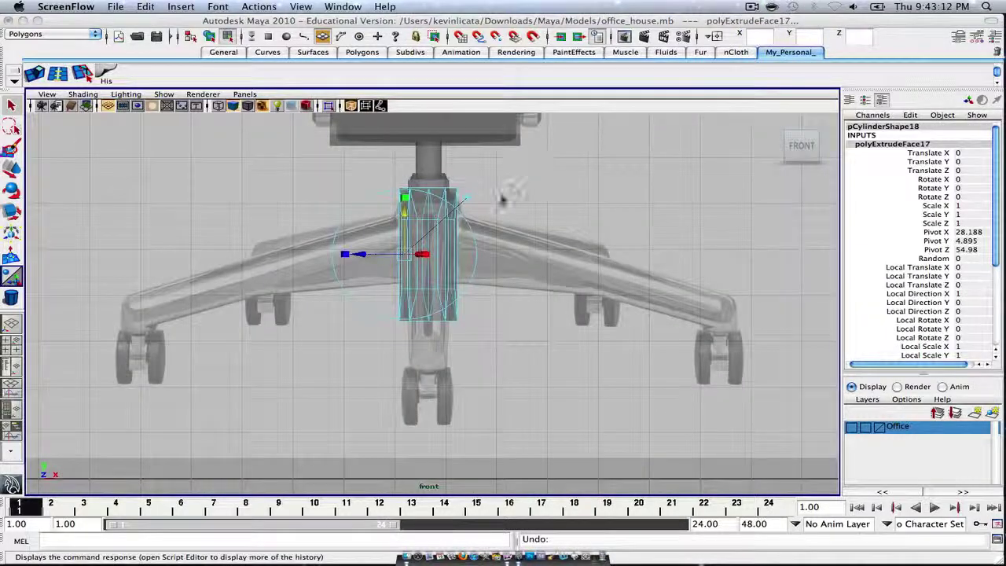
left_click(581, 168)
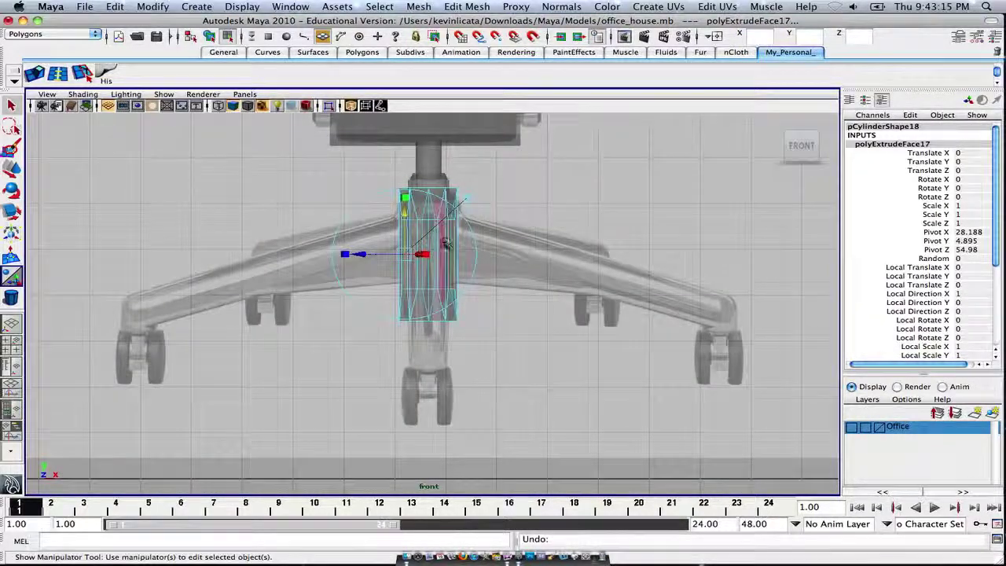
- Inspect the inset side faces in the perspective view and review the local scale settings of their latest extrusion
left_click(11, 105)
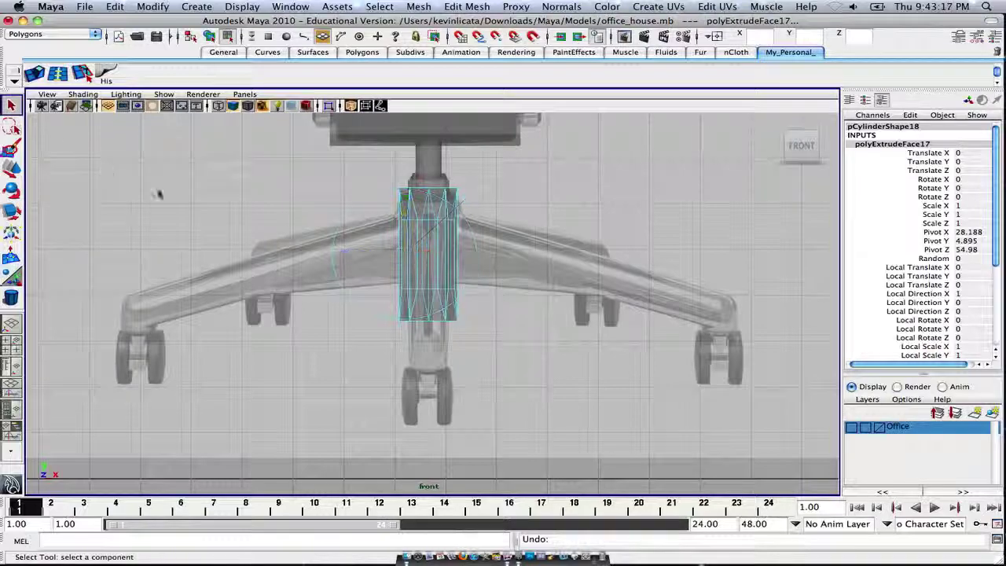
key("space")
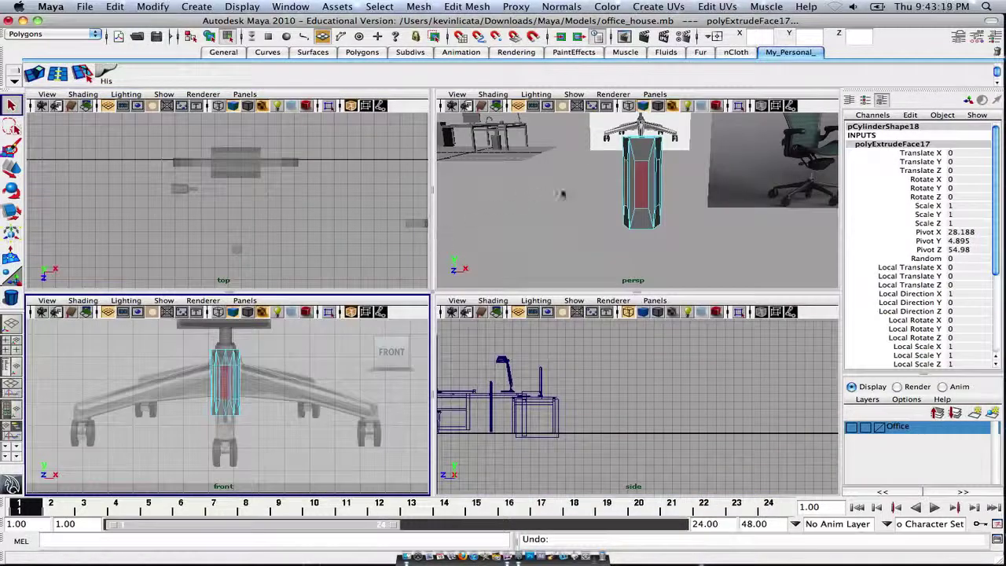
key("space")
left_click_drag(471, 240, 449, 243, "alt")
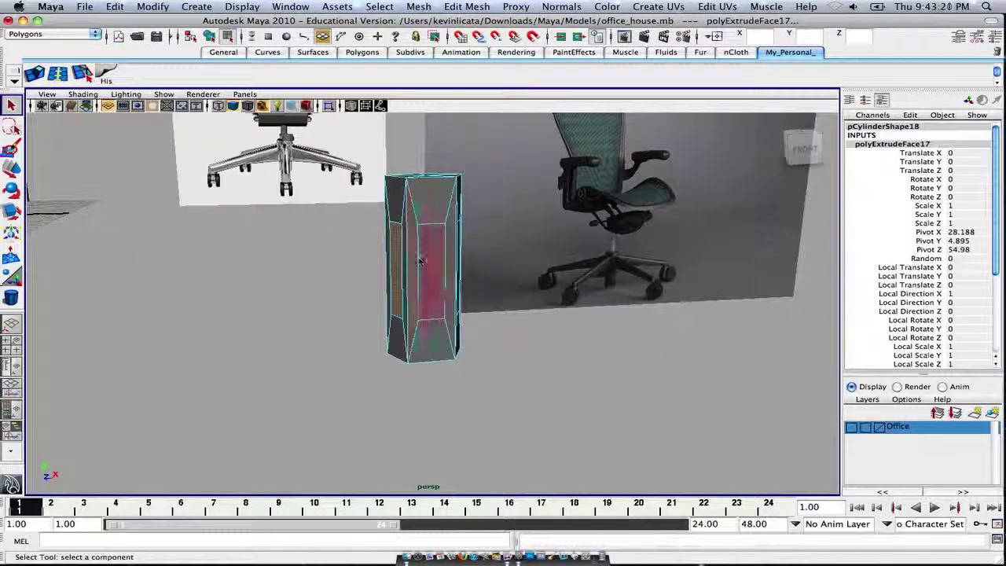
scroll(996, 271, "down", 5)
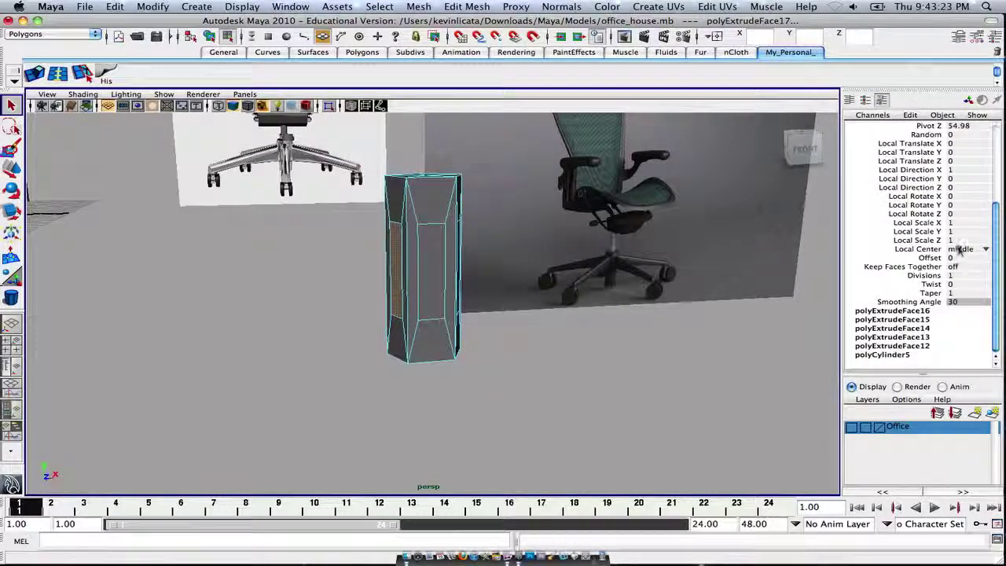
left_click(429, 245)
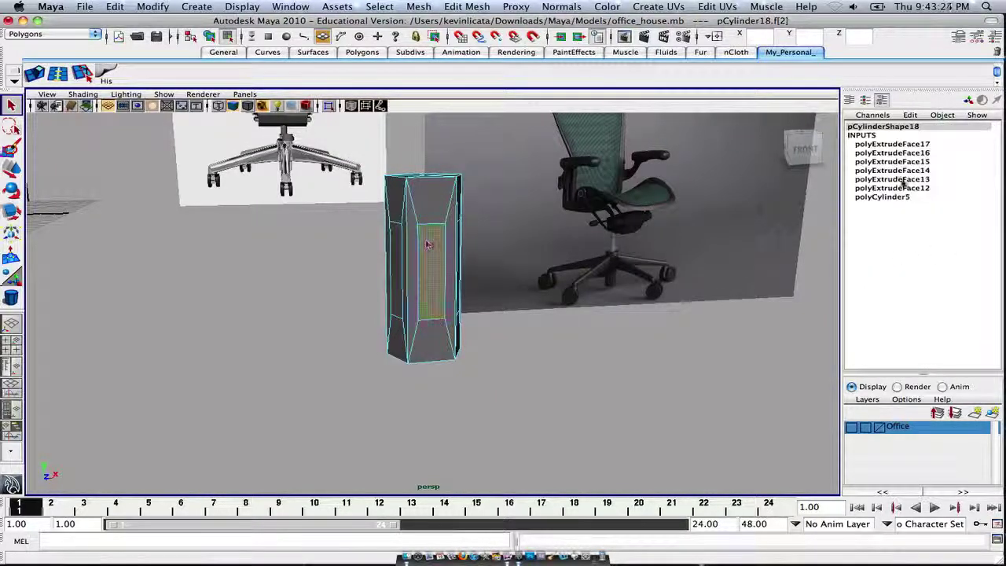
left_click(891, 144)
mouse_move(1003, 190)
left_mouse_down()
mouse_move(1003, 309)
mouse_move(999, 180)
left_mouse_up()
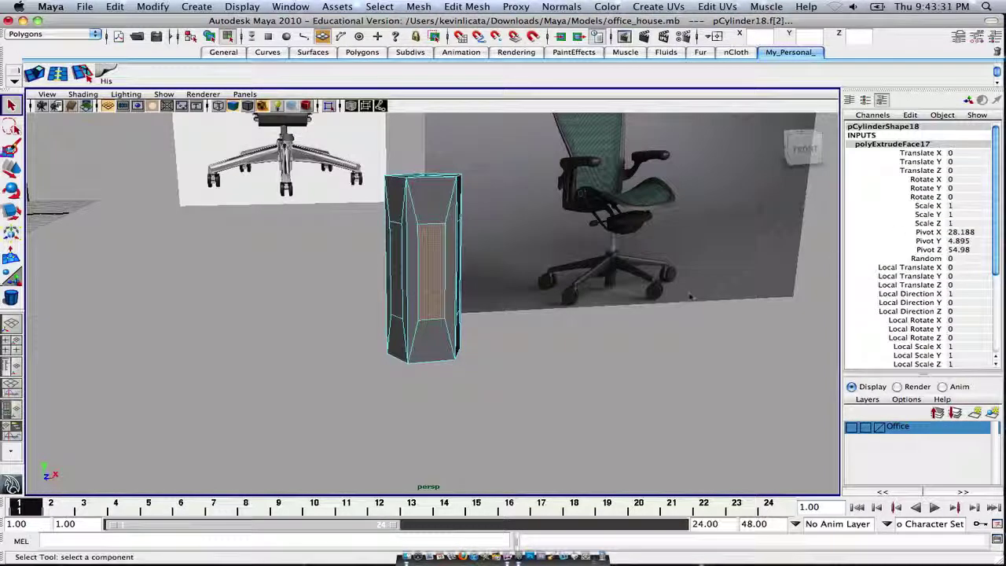
left_click_drag(504, 238, 438, 246, "alt")
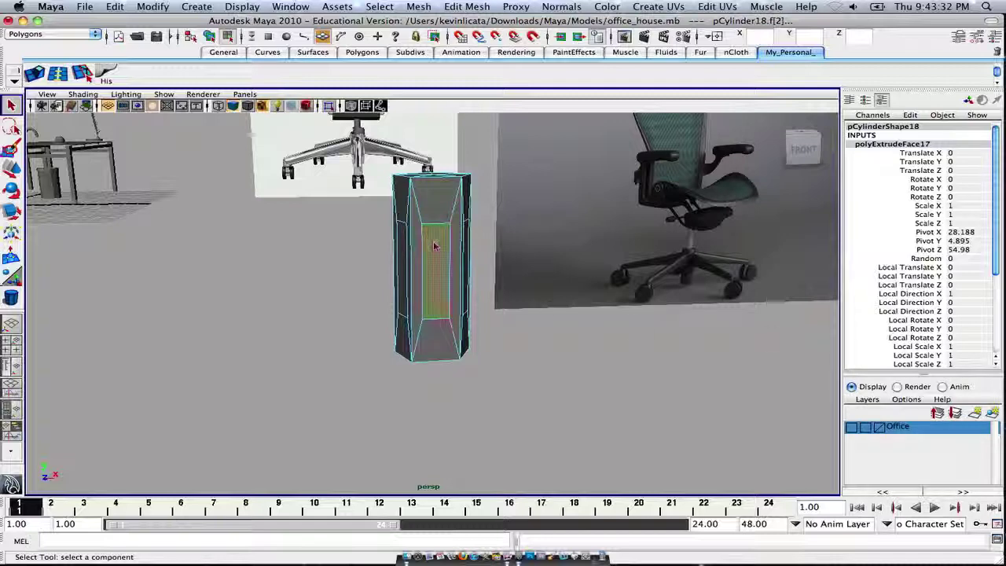
scroll(1003, 268, "down", 5)
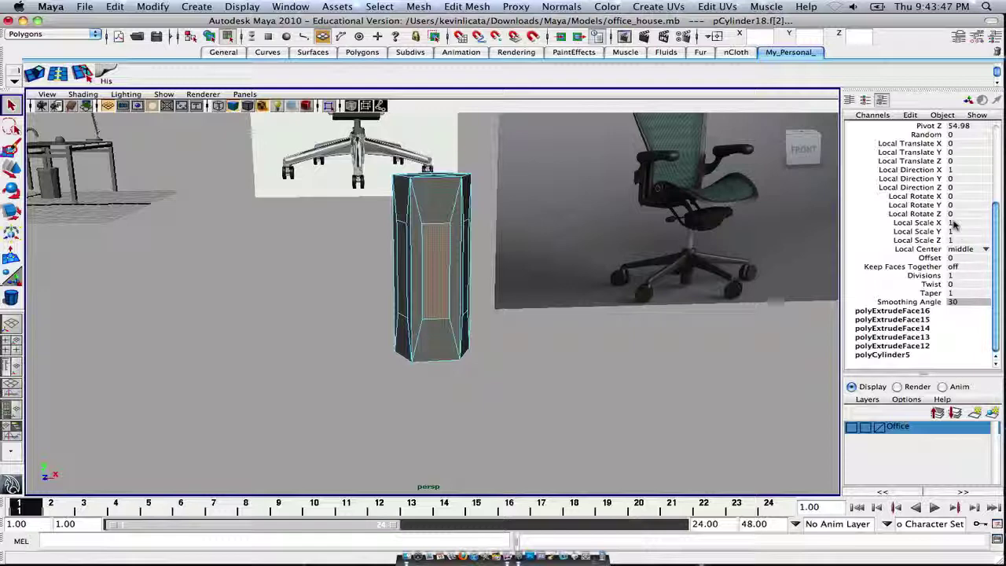
- Deselect the front inset face and examine the cylinder's inset sides up close in the perspective view
left_click_drag(680, 296, 536, 267, "alt")
left_click(510, 266)
scroll(503, 259, "up", 3)
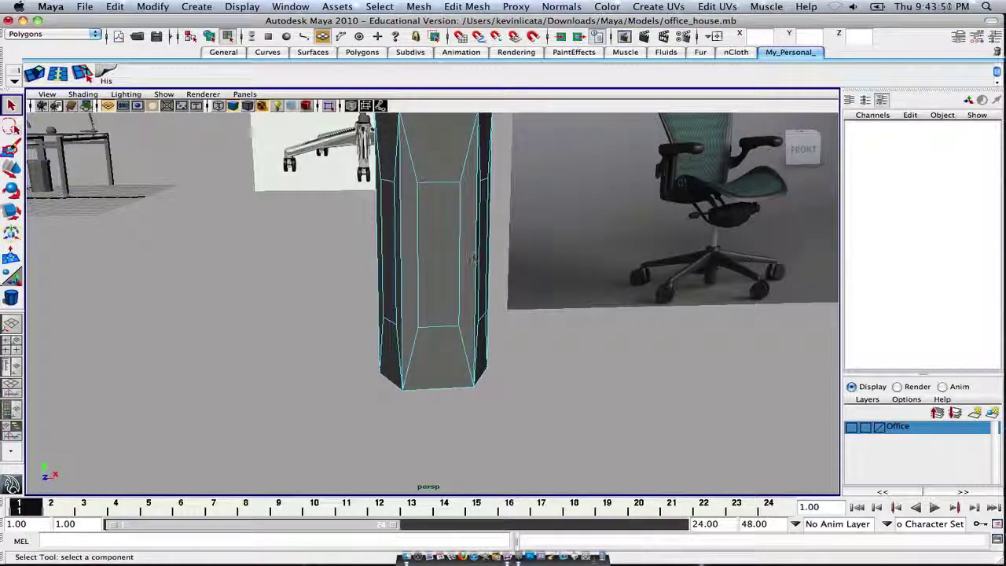
scroll(433, 242, "down", 2)
left_click_drag(433, 241, 259, 246, "alt")
key("F11")
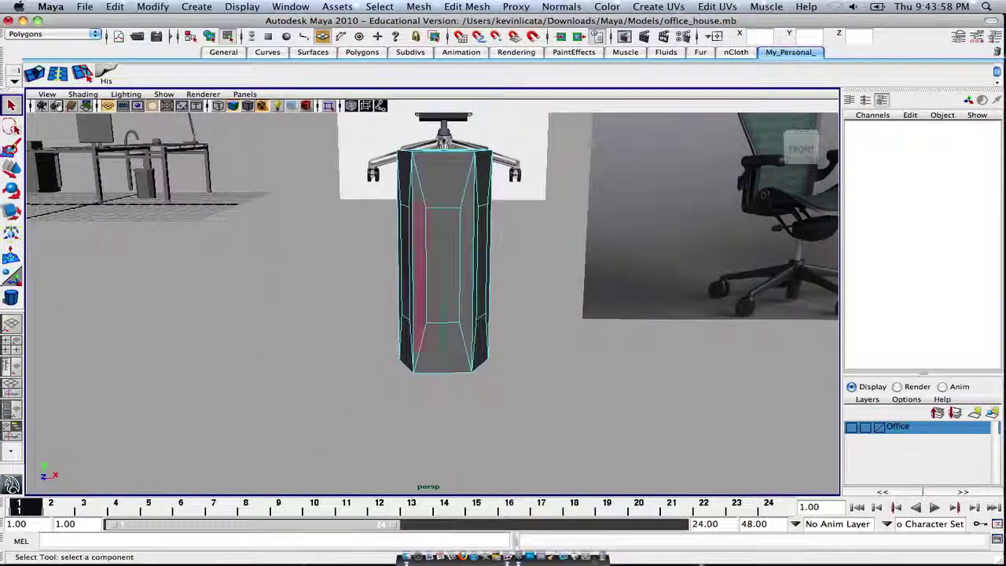
- Extrude the left-facing inset face outward by about 5.83 in the front view, lowering its end to the tip of the reference leg
key("space")
key("space")
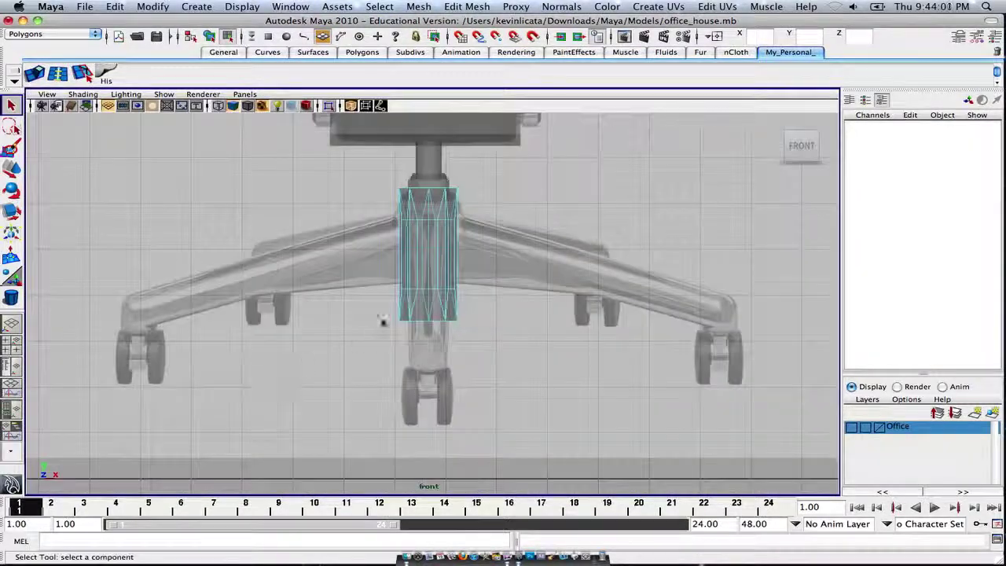
scroll(464, 232, "up", 3)
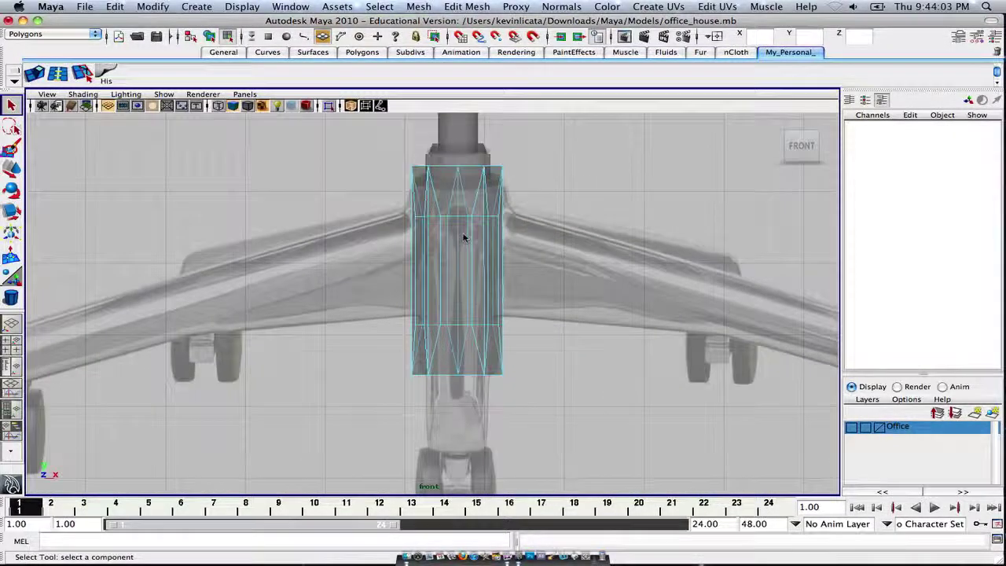
left_click(419, 266)
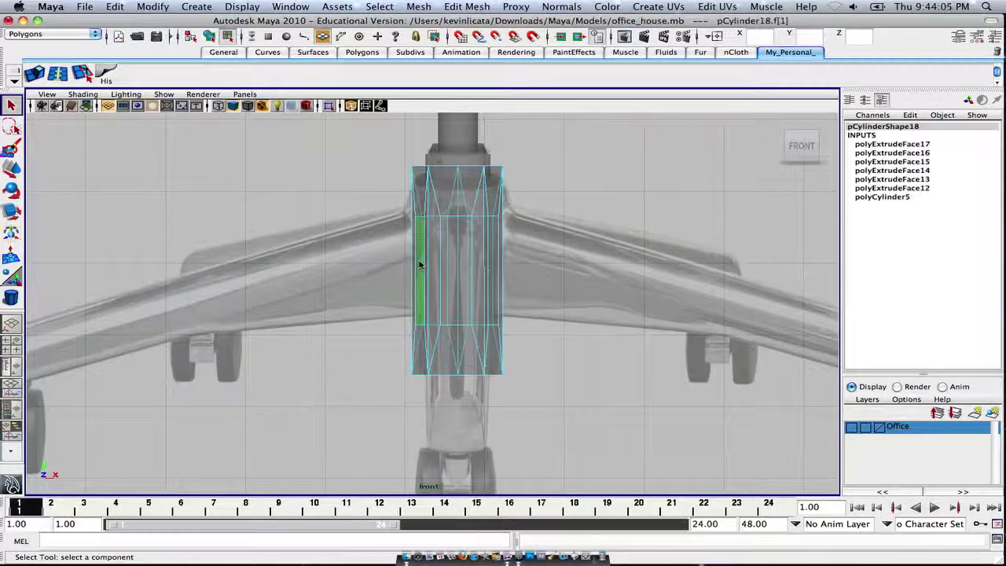
scroll(469, 252, "down", 5)
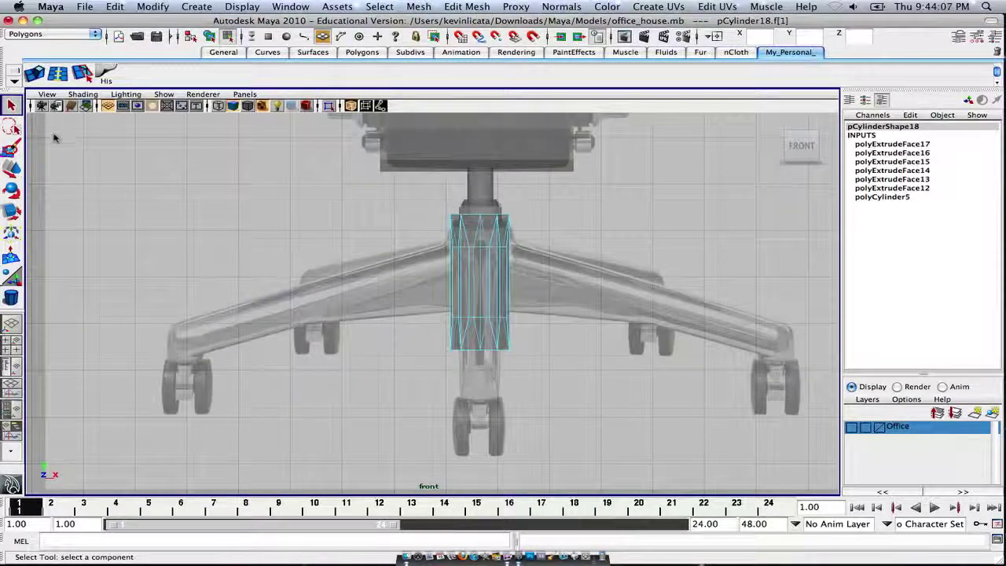
left_click(33, 73)
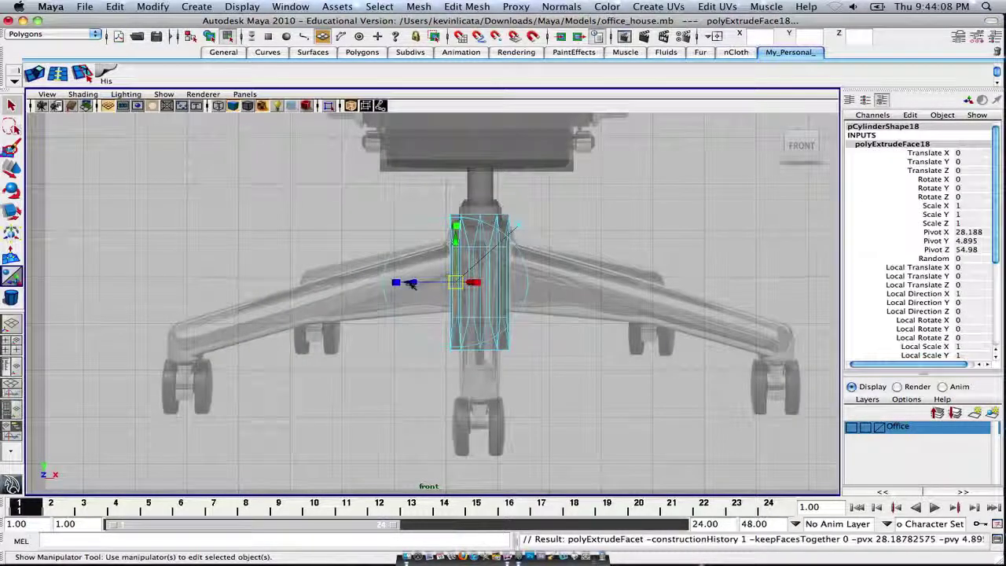
left_click_drag(412, 284, 170, 292)
key("super+z")
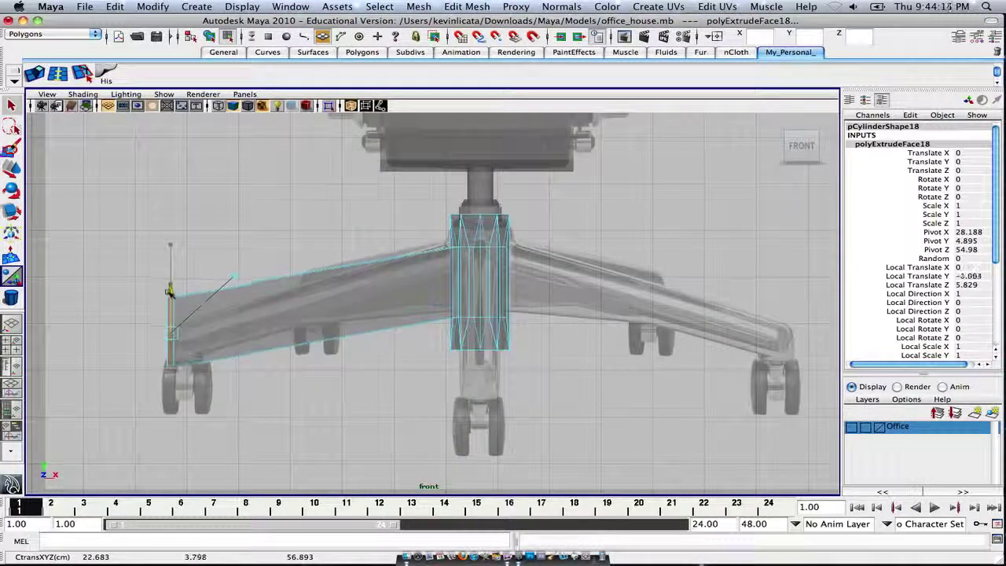
- Fit the leg's end face to the reference tip, with local Y translation about -1.277 and local Y scale about 0.486
scroll(174, 292, "up", 3)
middle_click_drag(178, 291, 402, 244, "alt")
mouse_move(306, 241)
left_mouse_down()
mouse_move(307, 271)
mouse_move(303, 259)
left_mouse_up()
mouse_move(258, 310)
left_mouse_down()
mouse_move(270, 310)
mouse_move(255, 310)
left_mouse_up()
key("super+z")
scroll(261, 297, "up", 3)
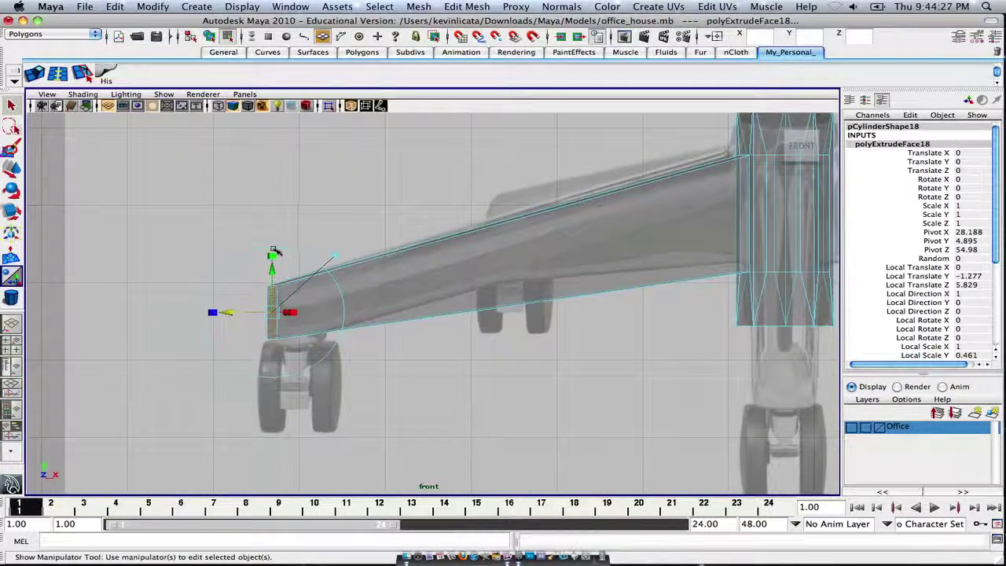
left_click_drag(273, 251, 271, 253)
scroll(271, 253, "up", 1)
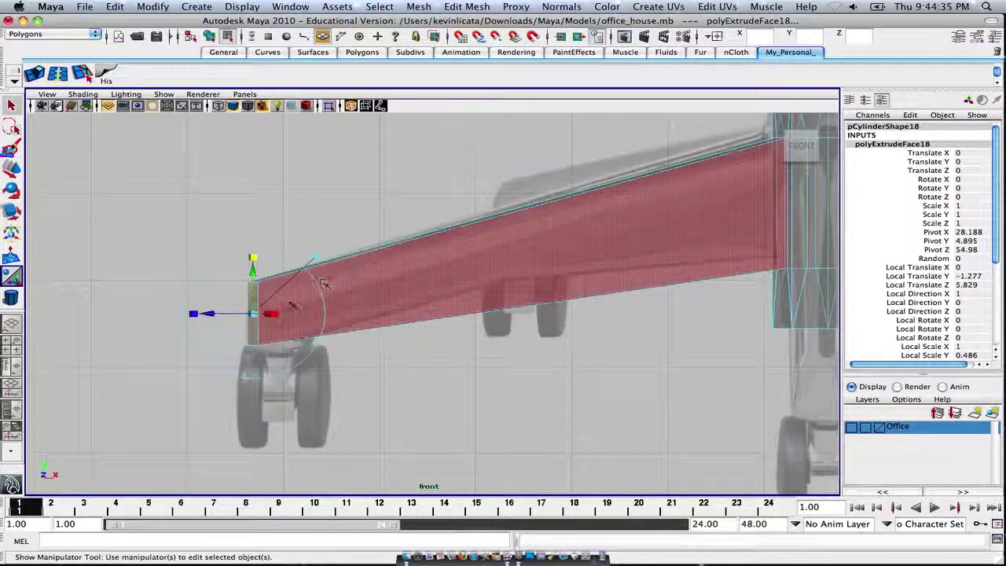
- Undo the latest local Y scale and Y translation changes on the extruded leg's end face
scroll(322, 283, "down", 4)
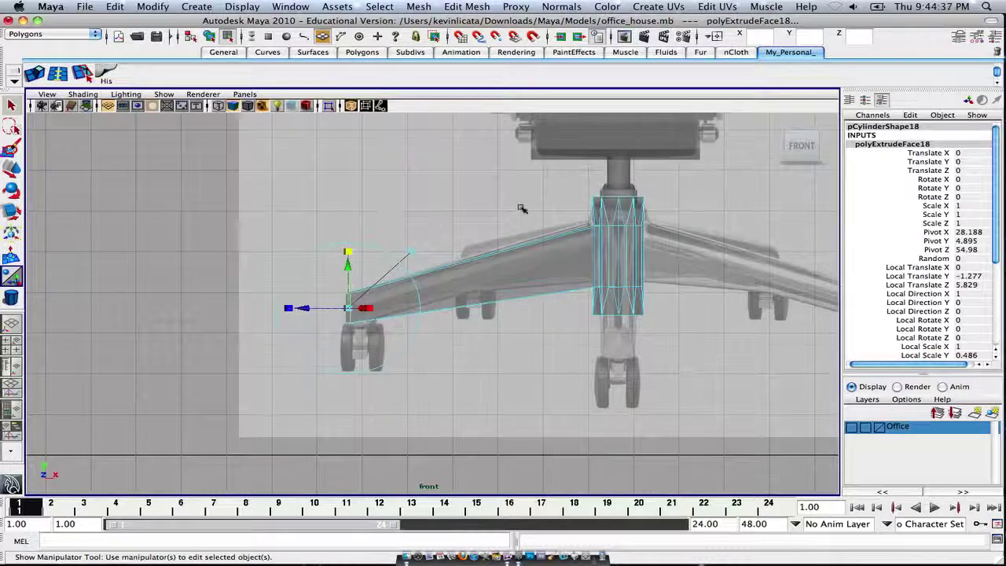
middle_click_drag(521, 207, 386, 218, "alt")
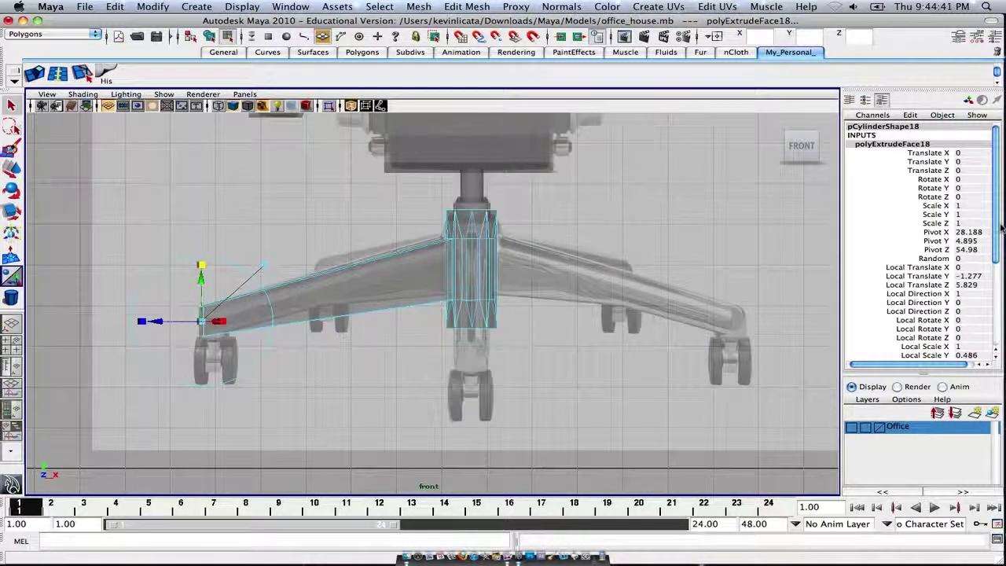
scroll(1000, 228, "down", 3)
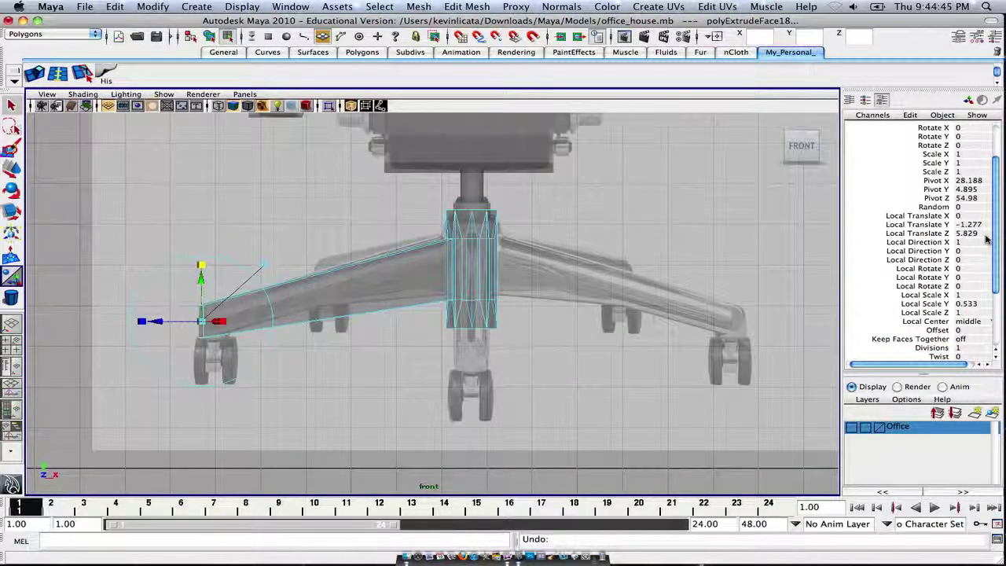
key("super+z")
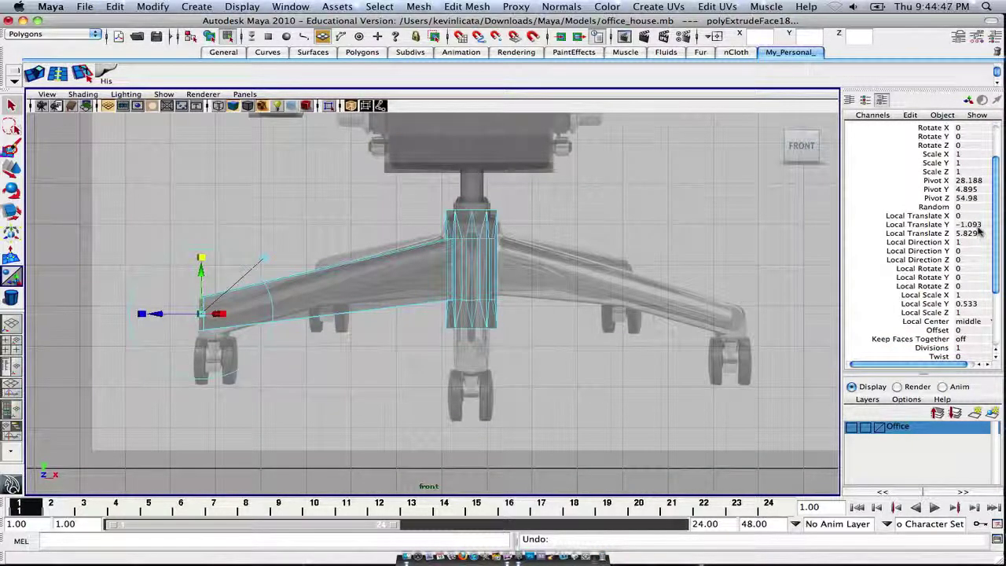
- Redo the undone end-face edits, restoring local Y translation -1.277 and local Y scale 0.486
left_click(115, 6)
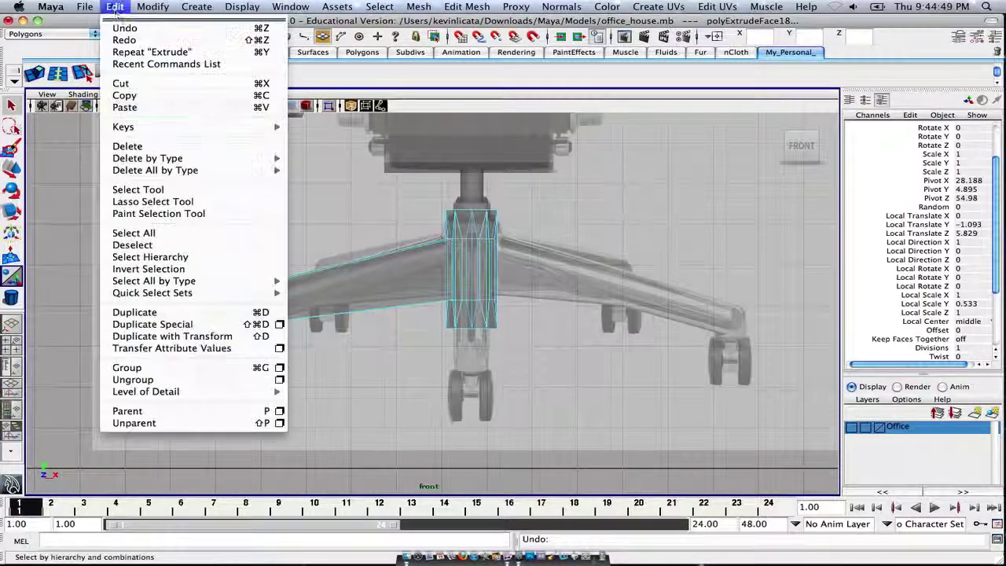
left_click(130, 27)
left_click(115, 6)
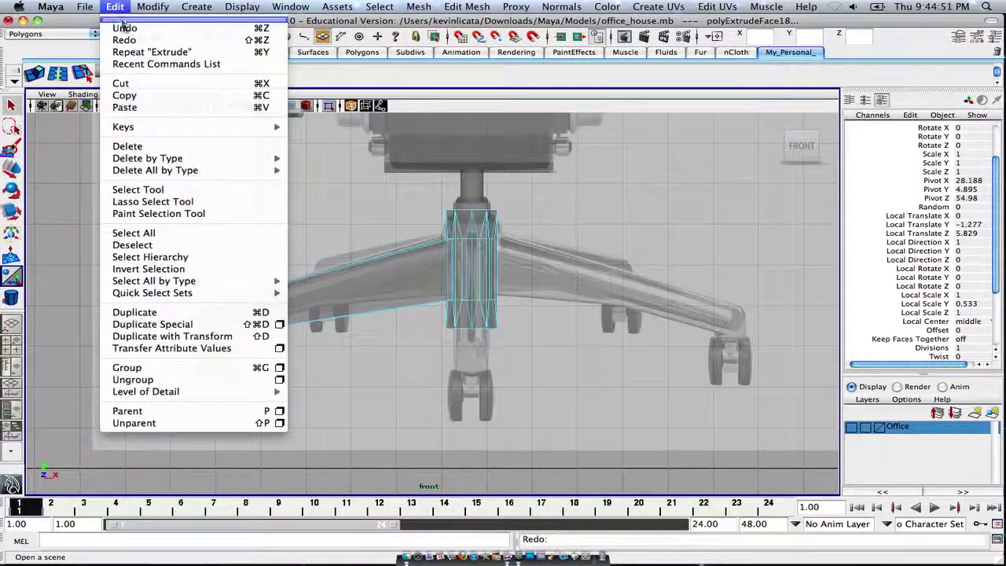
left_click(128, 23)
scroll(281, 216, "up", 3)
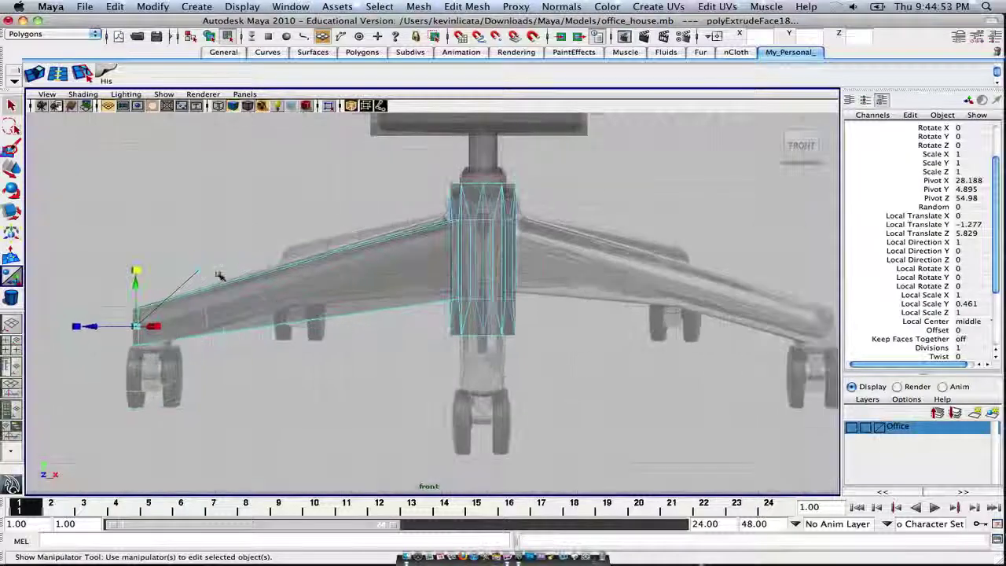
scroll(409, 254, "up", 5)
middle_click_drag(220, 276, 477, 267, "alt")
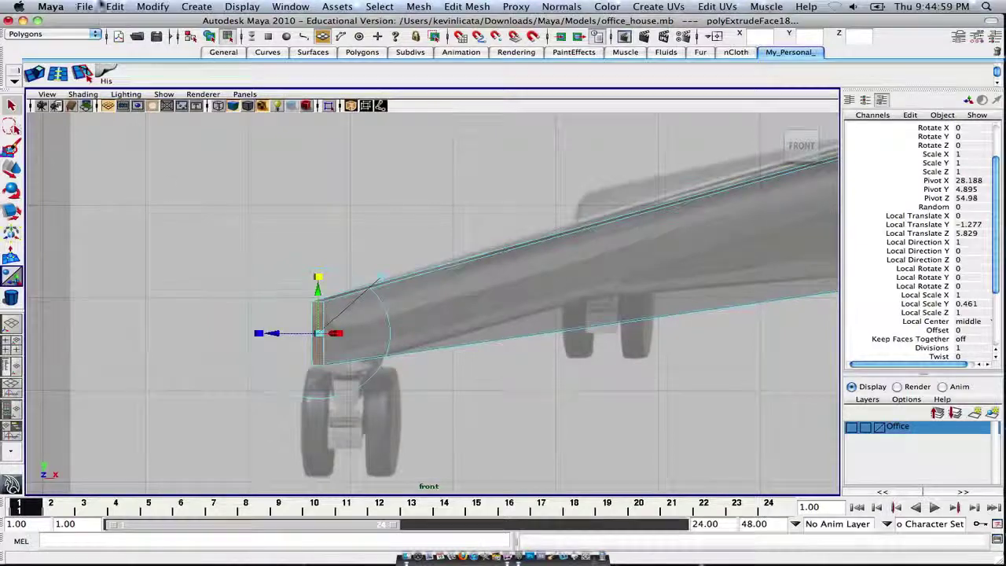
left_click(115, 6)
left_click(126, 37)
left_click(115, 6)
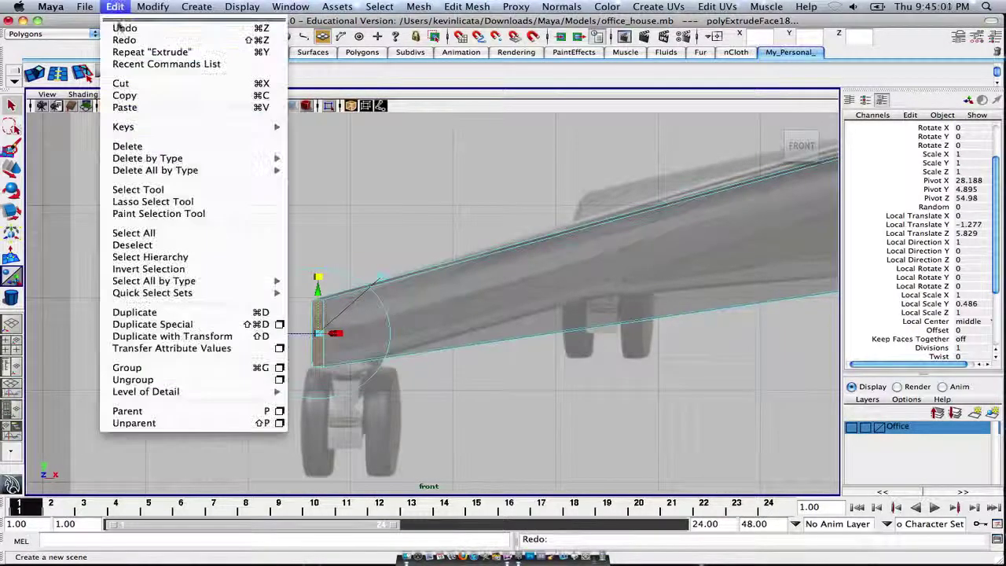
left_click(123, 37)
- Insert seven edge loops across the extruded leg, spread from its tip to the central cylinder
middle_click_drag(397, 198, 344, 212, "alt")
left_click(83, 74)
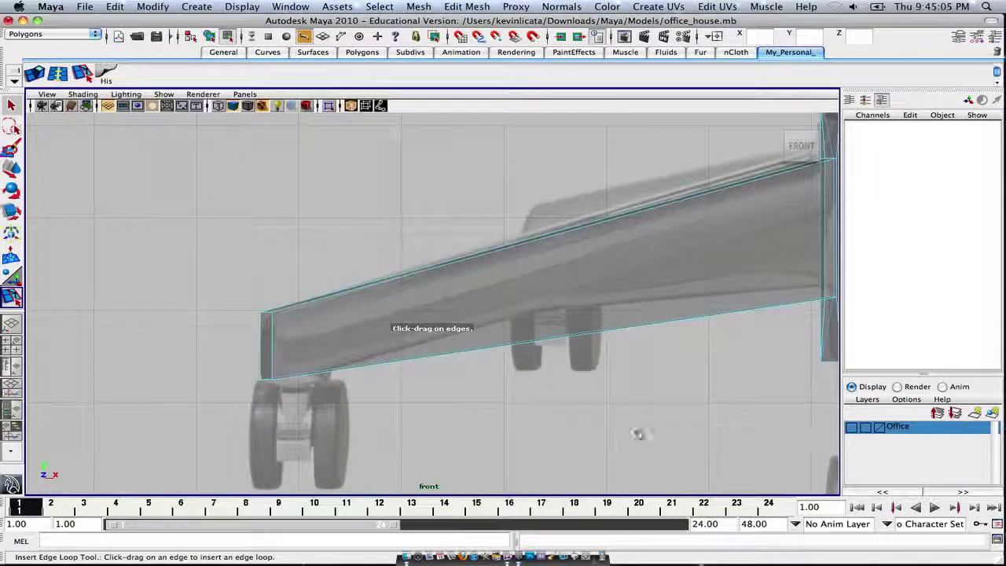
scroll(602, 419, "down", 5)
middle_click_drag(562, 396, 335, 421, "alt")
middle_click_drag(170, 379, 411, 385, "alt")
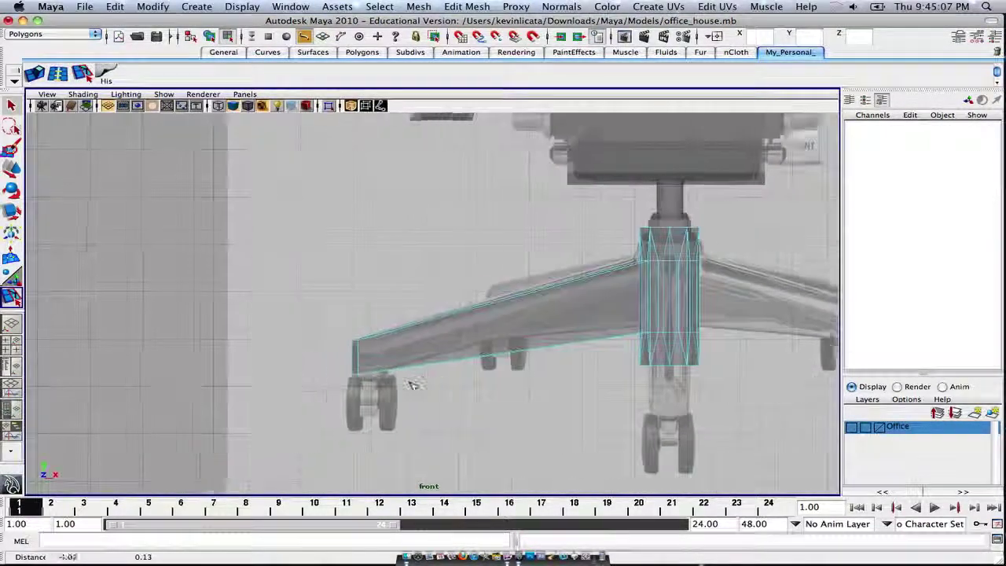
scroll(413, 384, "up", 5)
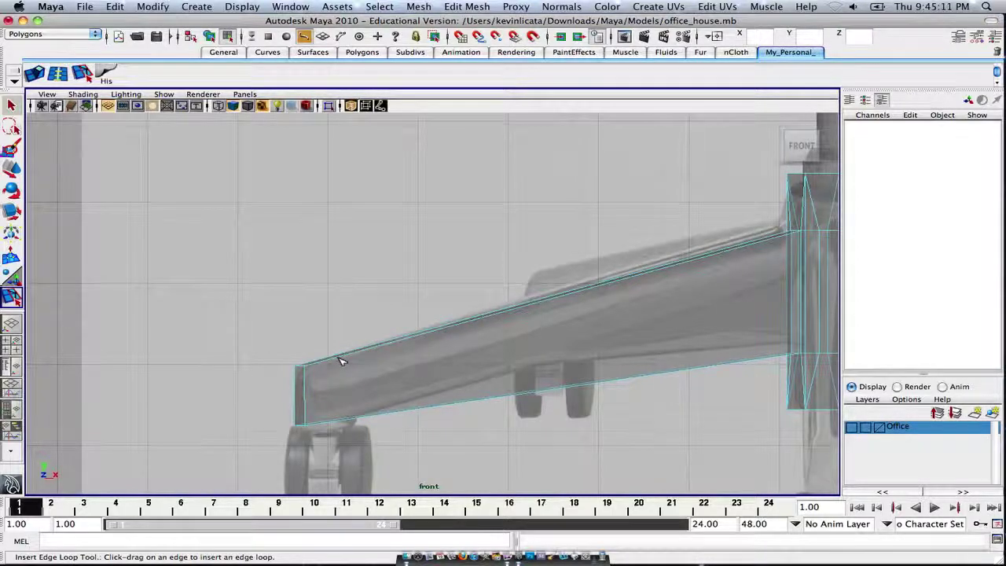
left_click_drag(340, 360, 341, 359)
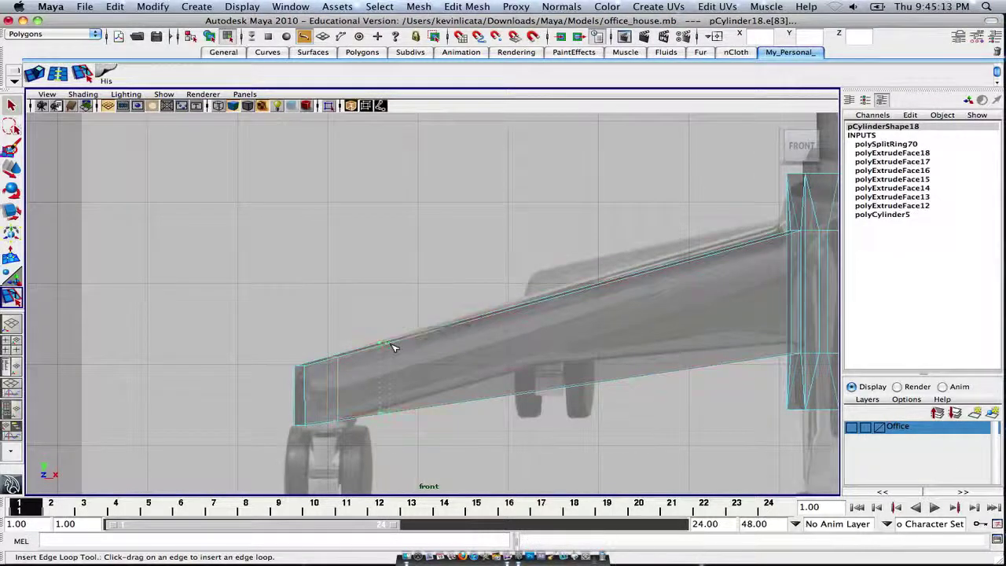
left_click(388, 344)
left_click_drag(448, 327, 456, 329)
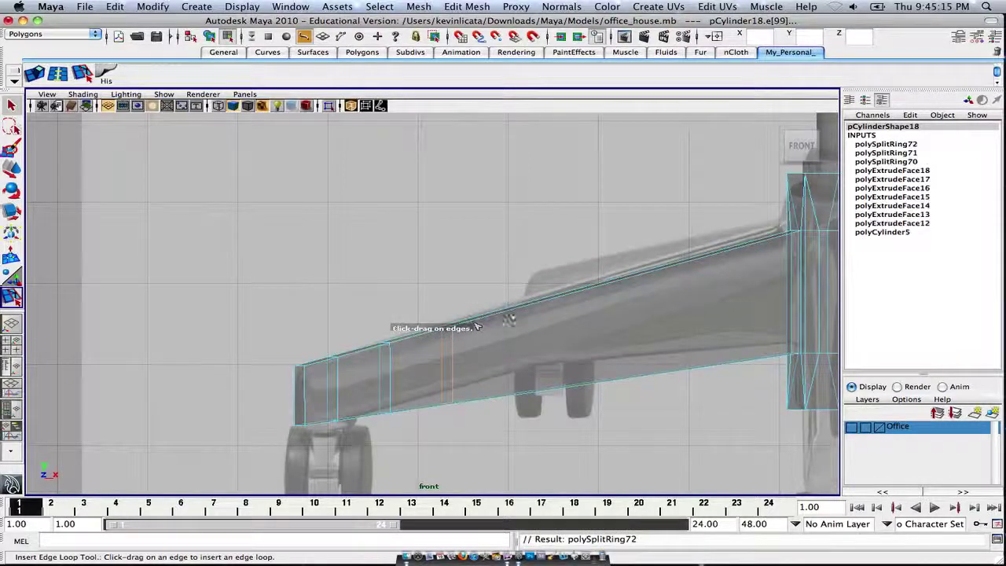
left_click(526, 307)
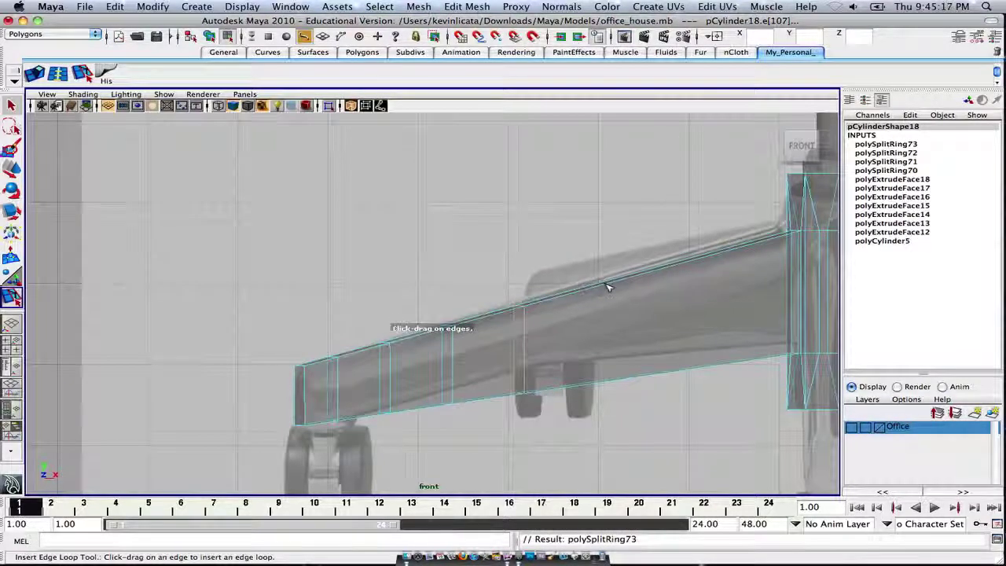
left_click(607, 288)
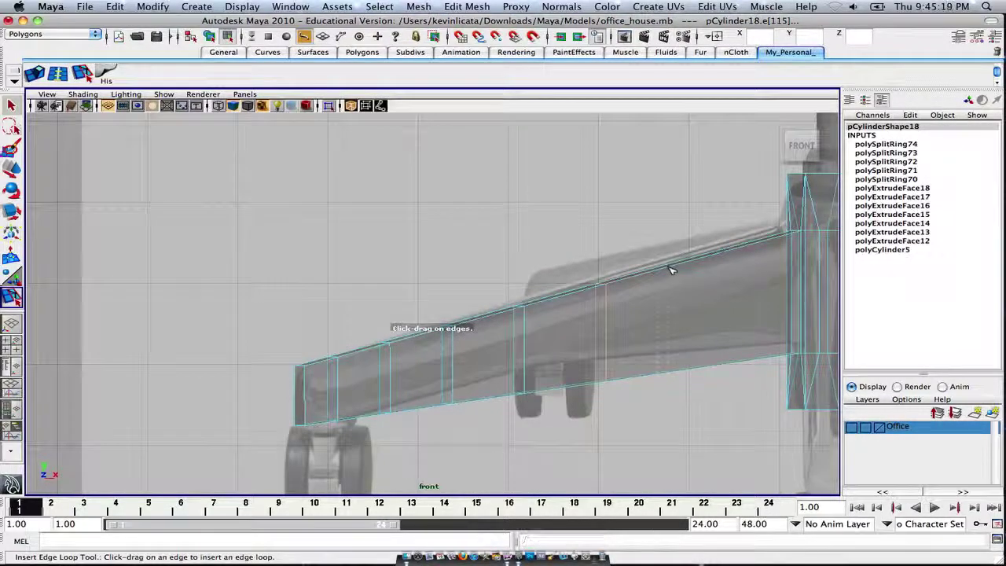
left_click(666, 272)
left_click_drag(712, 257, 739, 253)
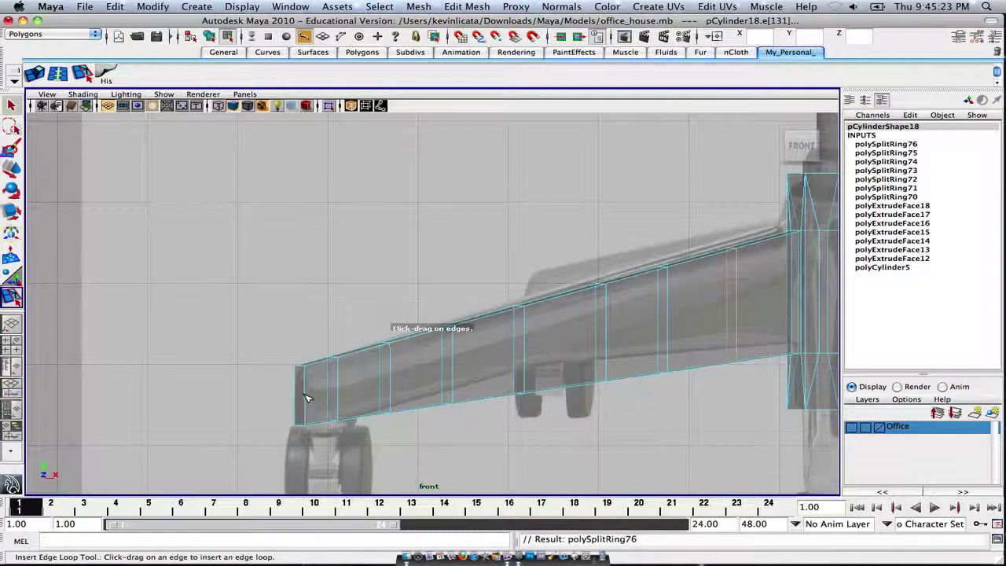
- Switch the chair base to vertex selection around the outer part of the leg
middle_click_drag(396, 367, 401, 348, "alt")
scroll(403, 354, "up", 1)
right_click_drag(405, 357, 365, 319)
key("q")
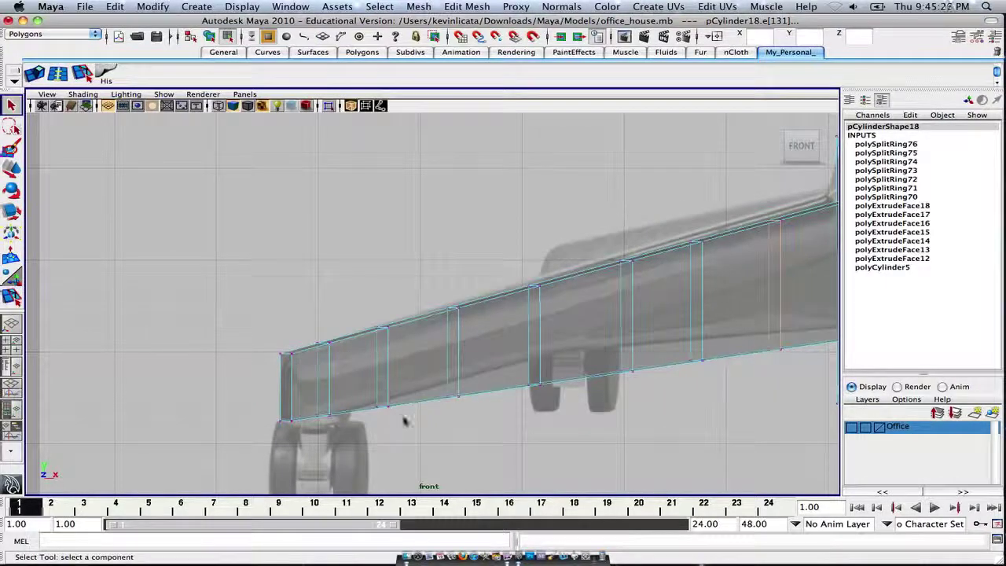
left_click(389, 405)
key("w")
left_click_drag(388, 364, 389, 351)
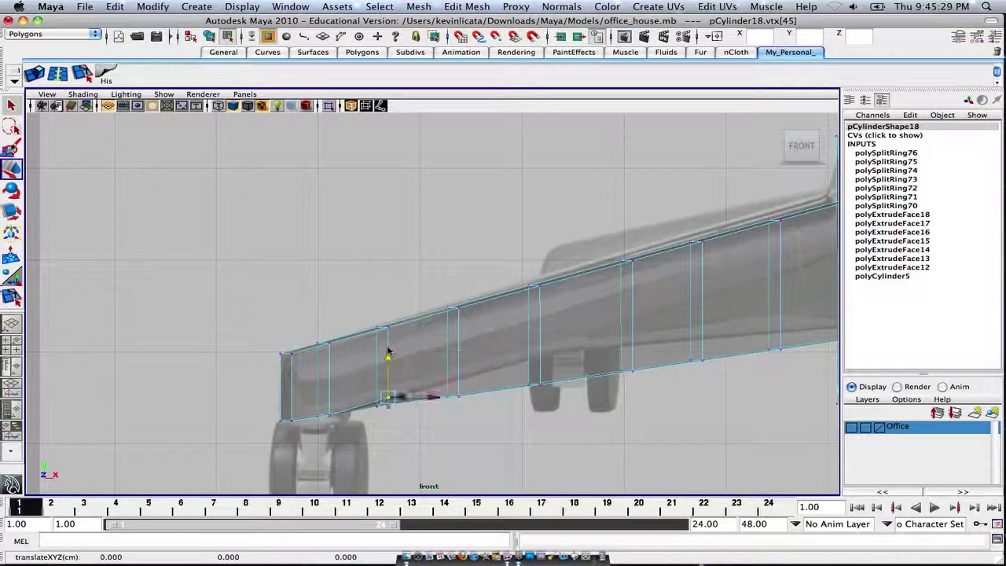
key("z")
- Raise the lower vertex pairs of the second and third edge loops from the tip to the reference leg's underside
mouse_move(401, 421)
left_mouse_down()
mouse_move(377, 392)
mouse_move(402, 421)
left_mouse_up()
left_click_drag(384, 375, 383, 358)
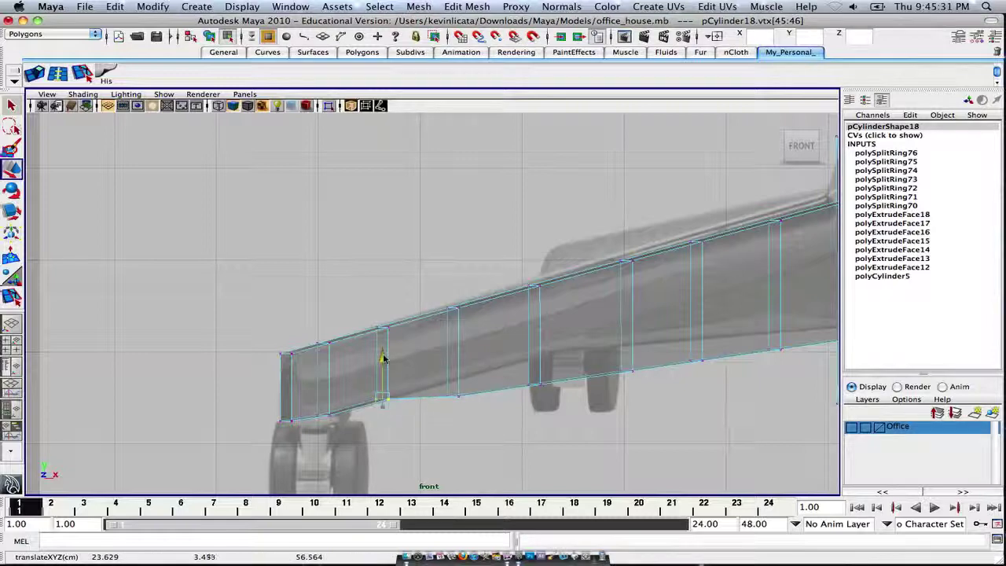
left_click_drag(442, 373, 474, 424)
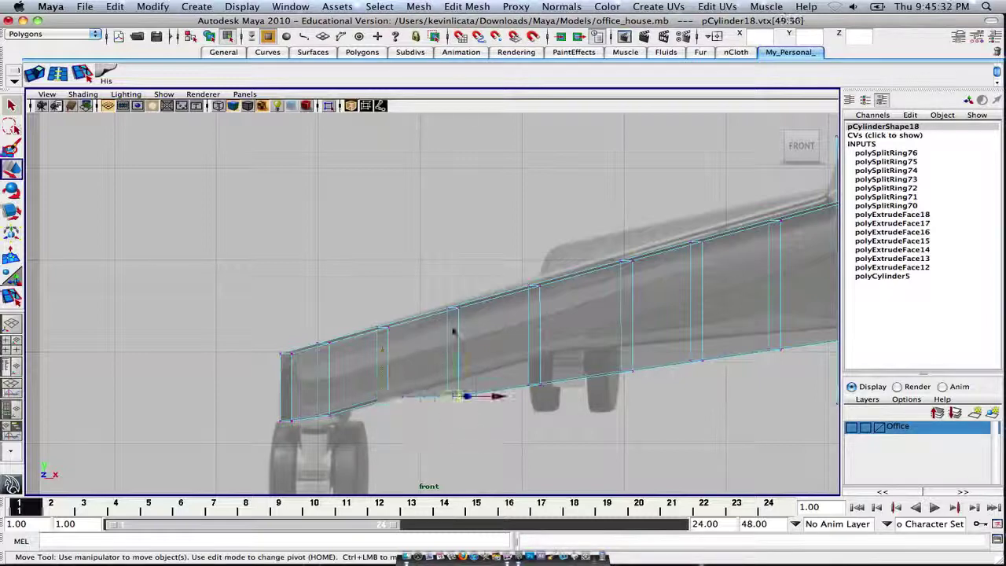
left_click_drag(452, 355, 450, 343)
- Raise the lower vertex pairs of the fourth and fifth edge loops from the tip to follow the reference leg's underside
scroll(450, 340, "up", 4)
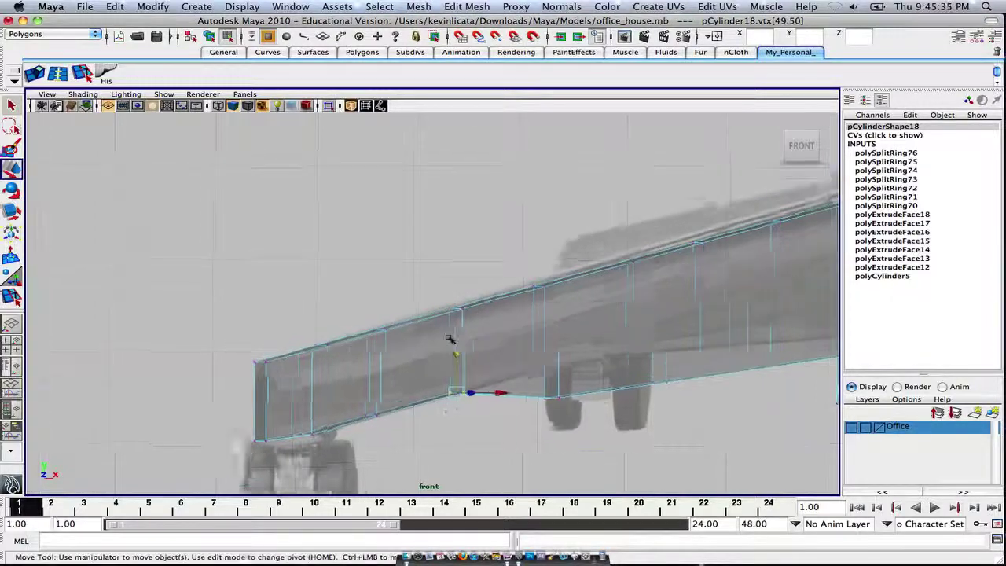
middle_click_drag(462, 376, 417, 321, "alt")
left_click_drag(501, 338, 557, 401)
left_click_drag(536, 329, 529, 284)
middle_click_drag(533, 285, 440, 287, "alt")
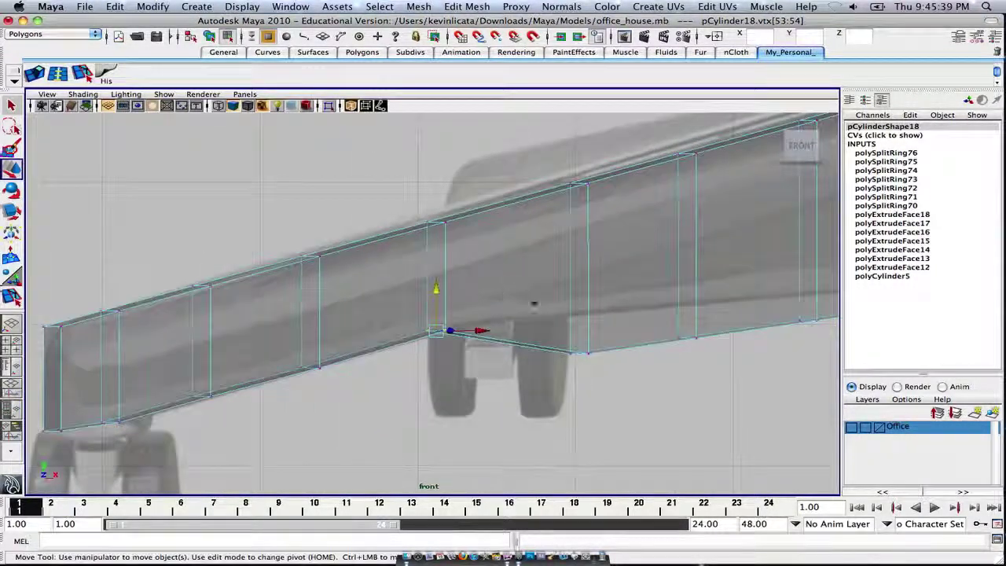
left_click_drag(564, 339, 599, 373)
left_click_drag(577, 314, 521, 265)
- Raise the lower vertex pairs of the two edge loops nearest the central cylinder to the reference leg's underside
scroll(587, 292, "down", 6)
scroll(587, 298, "up", 4)
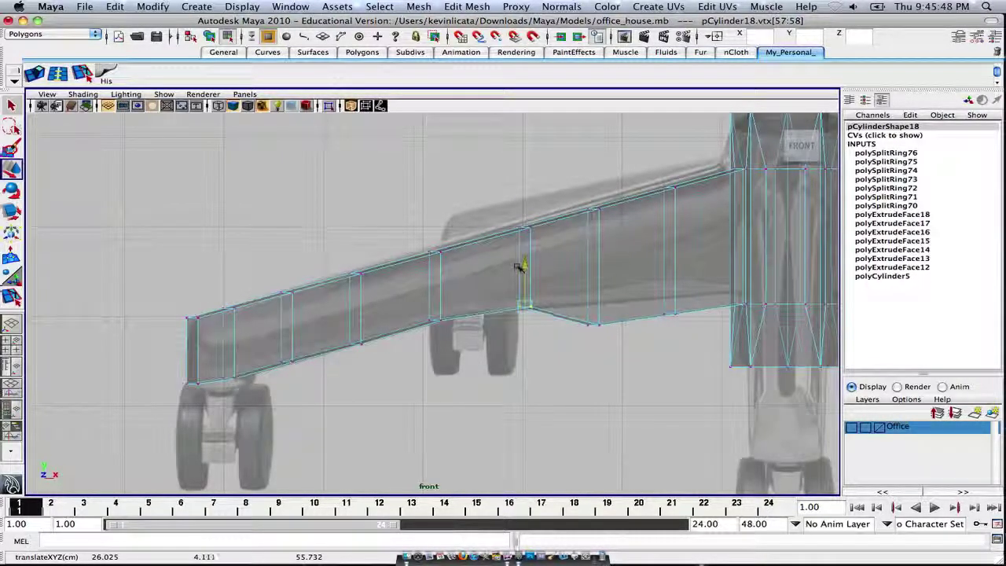
scroll(617, 303, "up", 2)
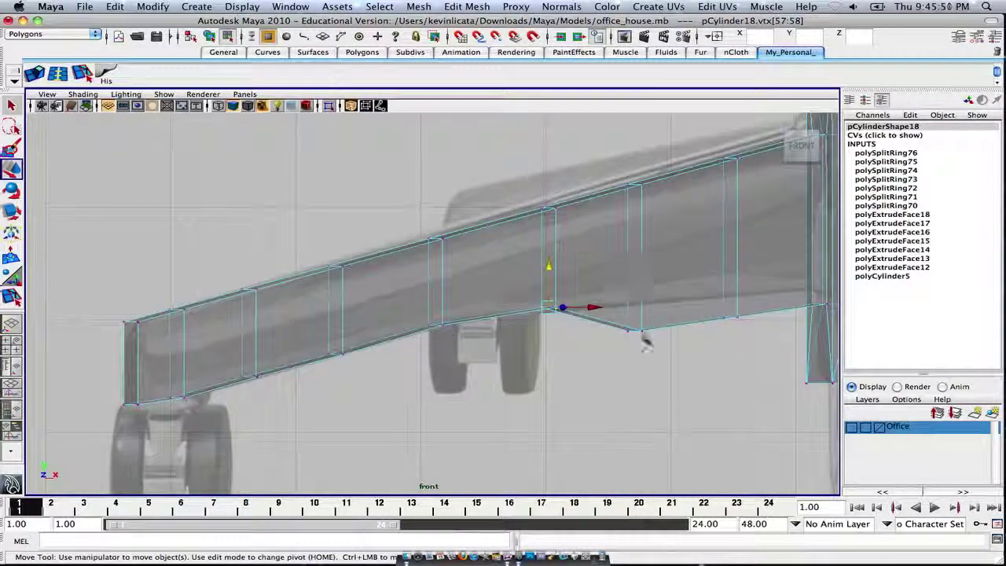
left_click_drag(647, 339, 622, 321)
left_click_drag(632, 276, 634, 256)
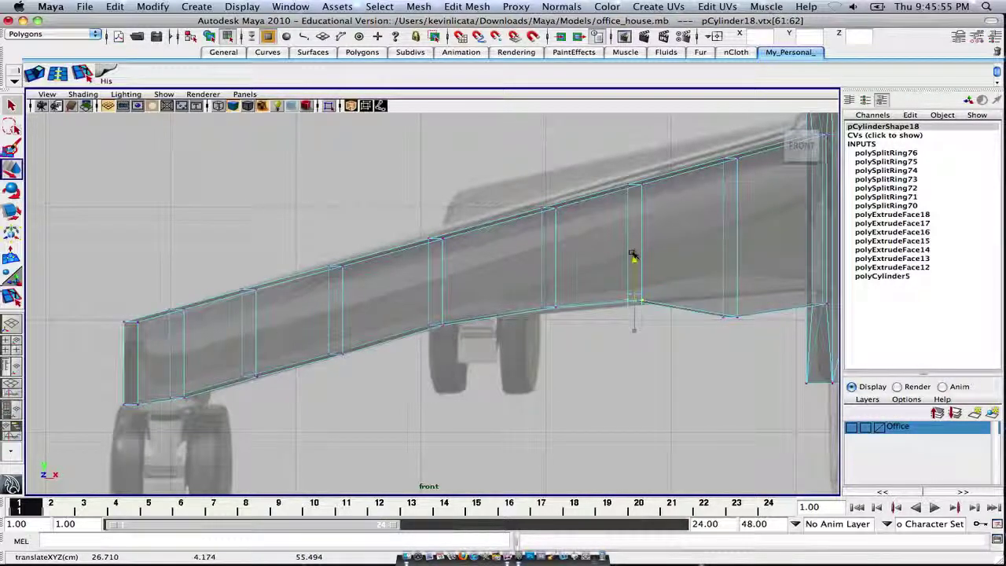
scroll(633, 254, "down", 6)
scroll(644, 253, "up", 4)
left_click_drag(638, 307, 670, 336)
left_click_drag(650, 270, 648, 252)
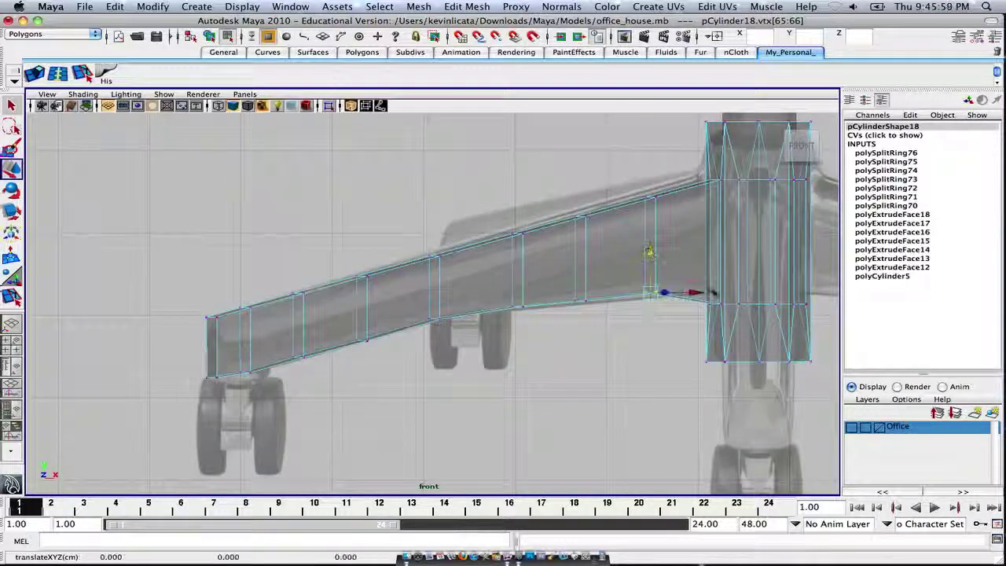
- Raise the bottom vertices at the leg's tip to flatten the underside above the caster, and clear the selection
scroll(523, 322, "down", 5)
scroll(527, 321, "up", 4)
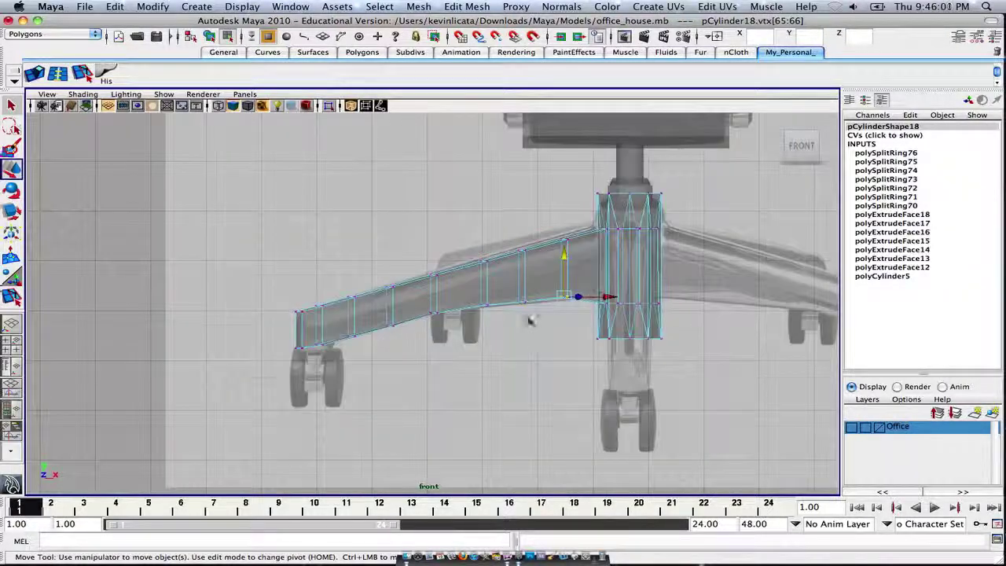
scroll(470, 346, "down", 3)
scroll(472, 346, "up", 3)
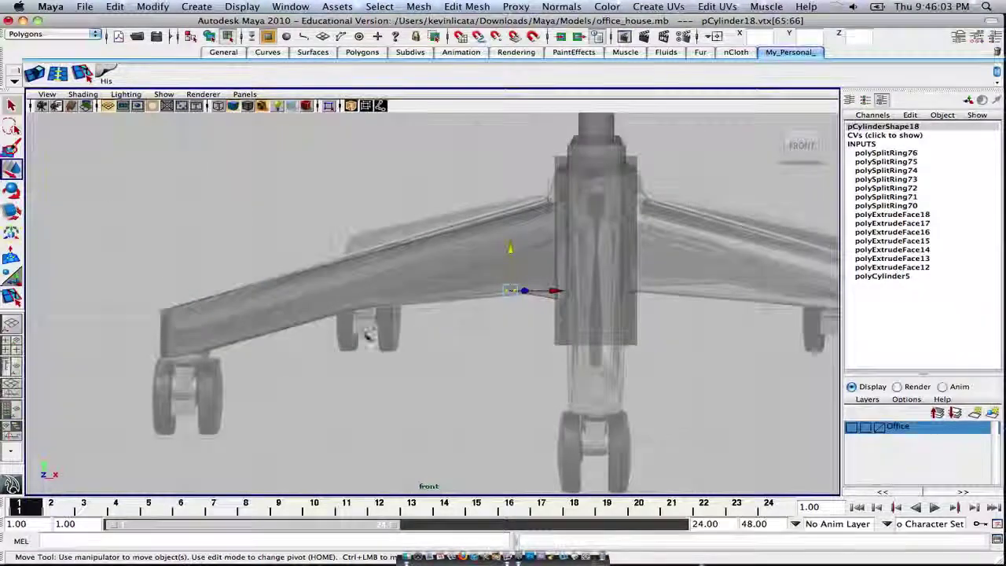
scroll(231, 331, "up", 2)
middle_click_drag(256, 323, 476, 280, "alt")
left_click_drag(347, 291, 369, 271)
scroll(419, 355, "up", 3)
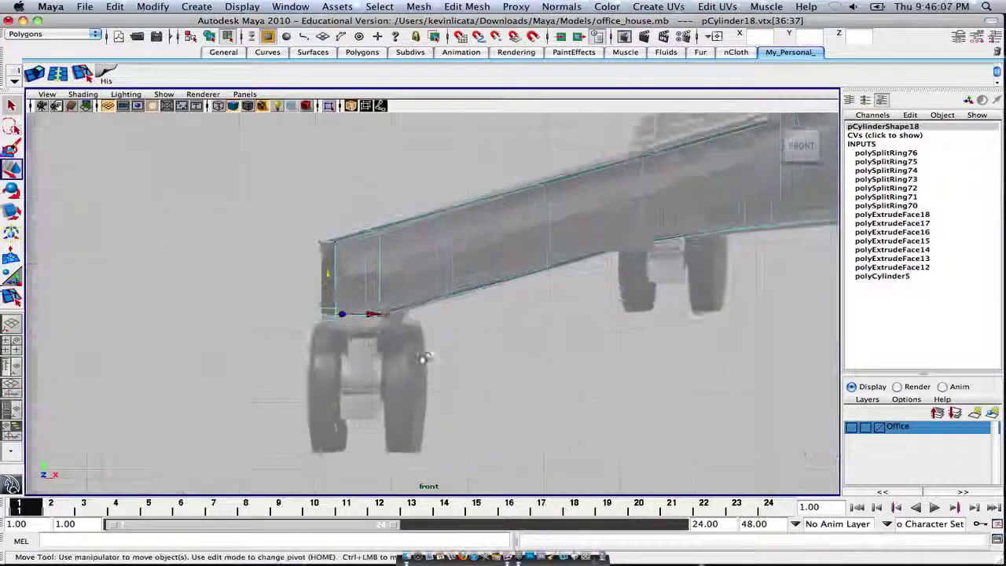
left_click(407, 332)
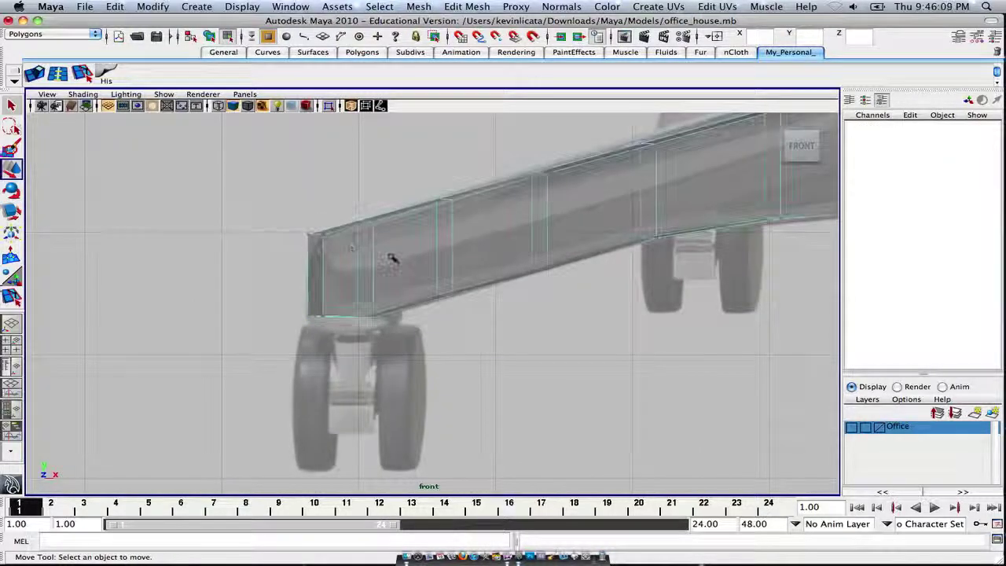
- Raise the upper vertices of the third, fourth and fifth edge loops from the tip toward the reference leg's top edge
middle_click_drag(655, 154, 385, 278, "alt")
left_click_drag(366, 244, 394, 270)
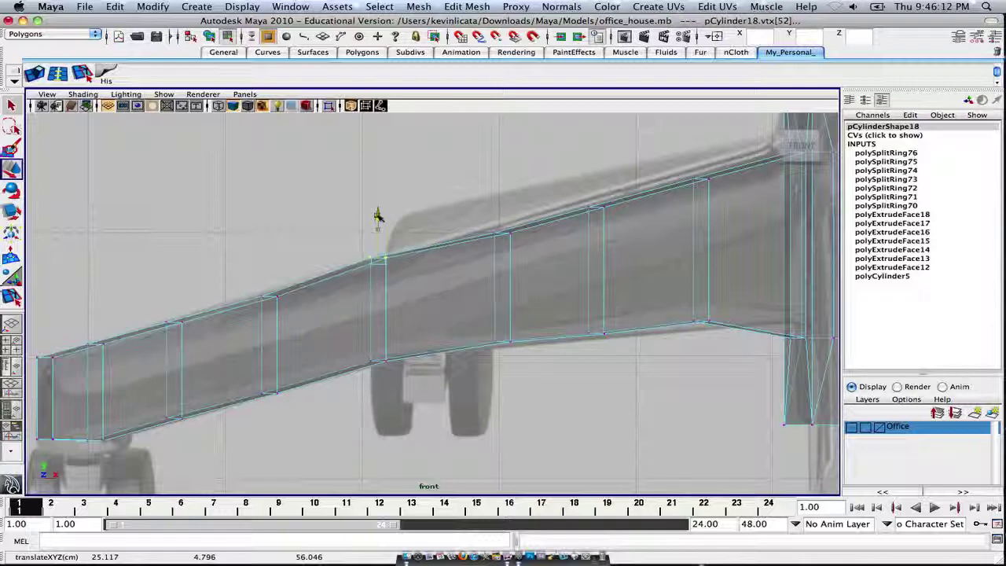
left_click_drag(245, 284, 284, 305)
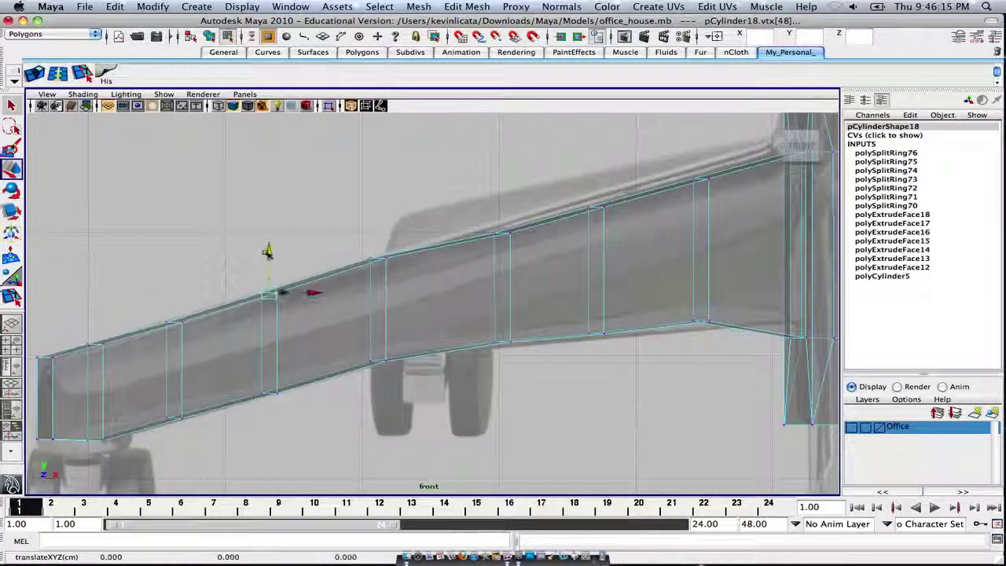
left_click(507, 241)
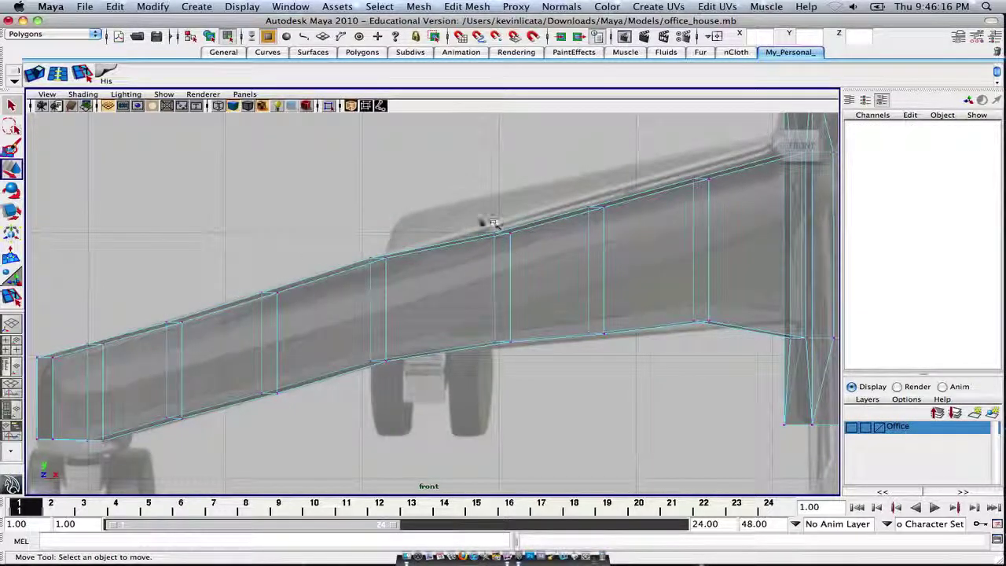
left_click_drag(484, 221, 533, 249)
left_click_drag(502, 188, 501, 177)
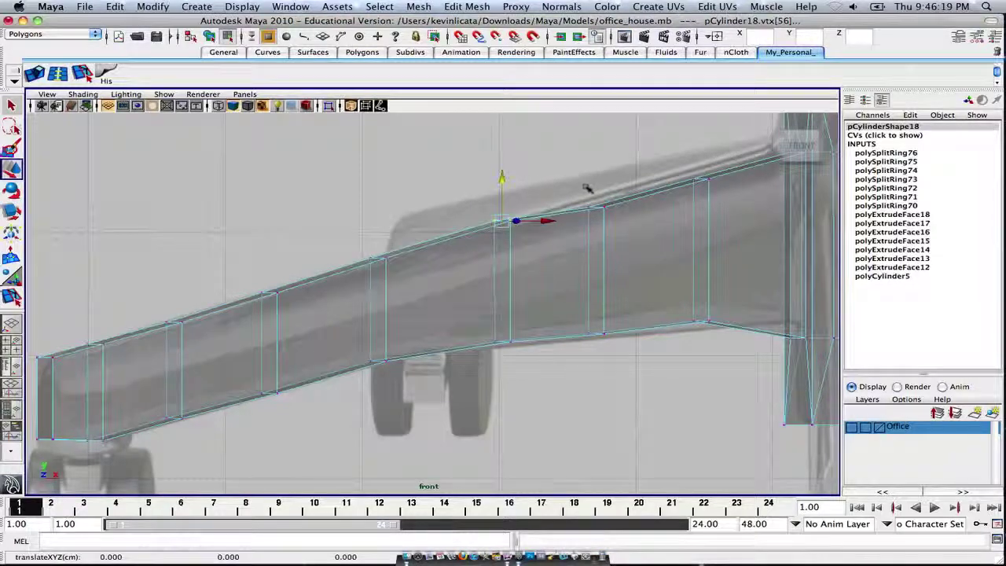
- Raise the upper vertices of the two edge loops nearest the central cylinder toward the reference leg's top edge
left_click(603, 207)
left_click_drag(596, 174, 595, 151)
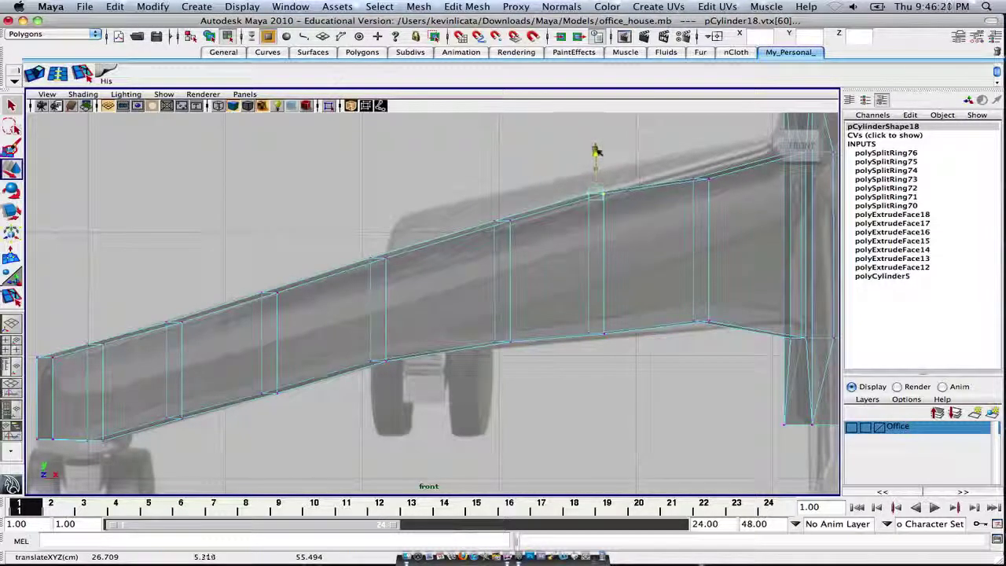
middle_click_drag(642, 159, 507, 207, "alt")
left_click_drag(550, 208, 588, 242)
left_click_drag(567, 189, 565, 171)
scroll(625, 257, "down", 3)
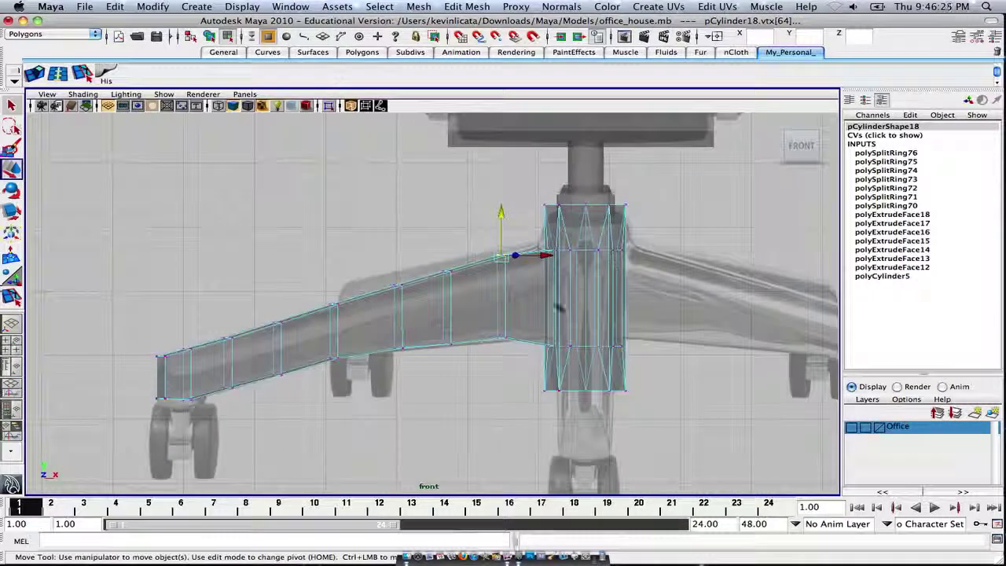
- Return to object mode and inspect the chair base with smooth preview in the perspective view
key("space")
key("space")
left_click_drag(466, 279, 474, 277, "alt")
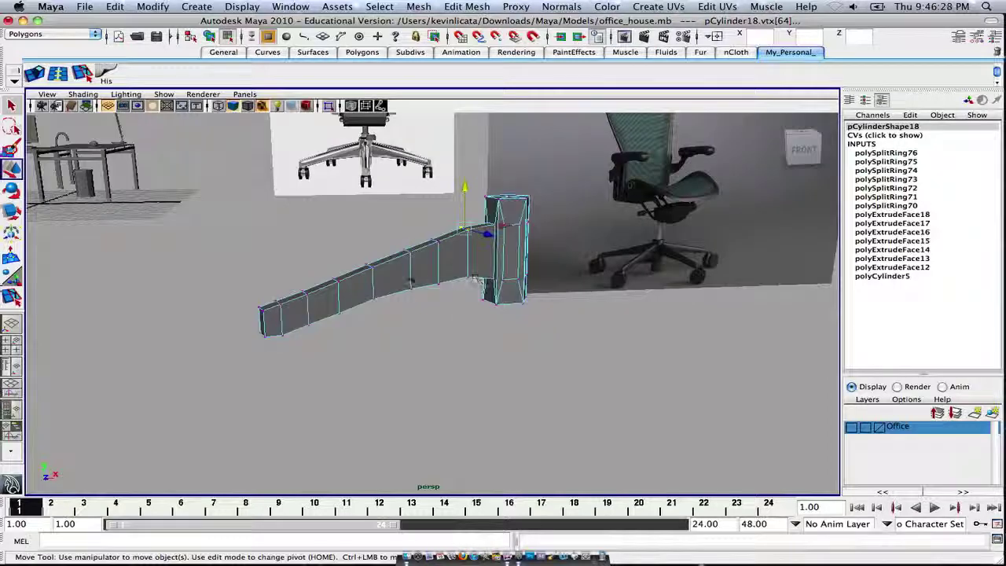
right_click_drag(405, 277, 442, 262)
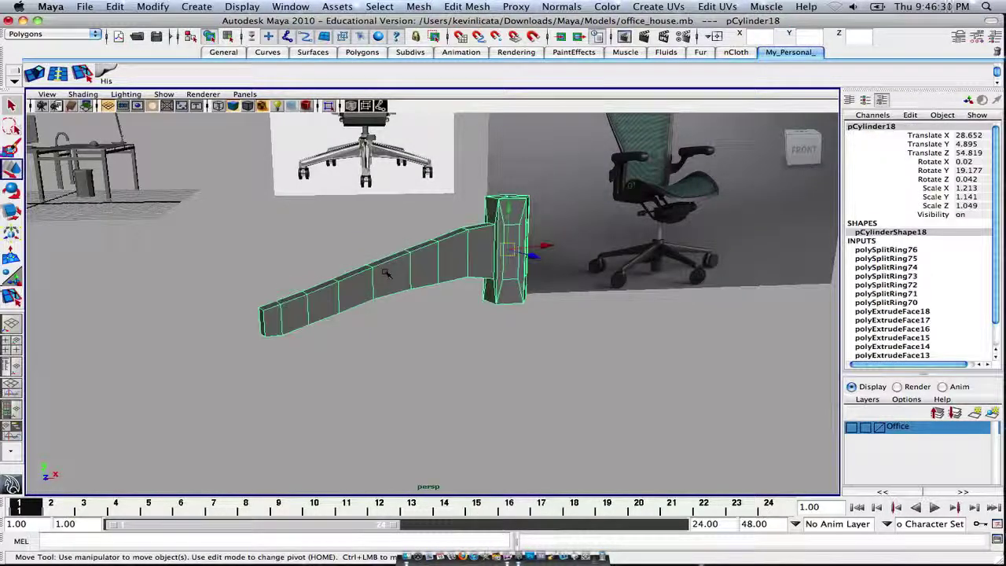
key("3")
left_click_drag(385, 273, 359, 278, "alt")
- Try stretching the smoothed chair base along its Z axis, undo the scaling, and restore the unsmoothed display
key("e")
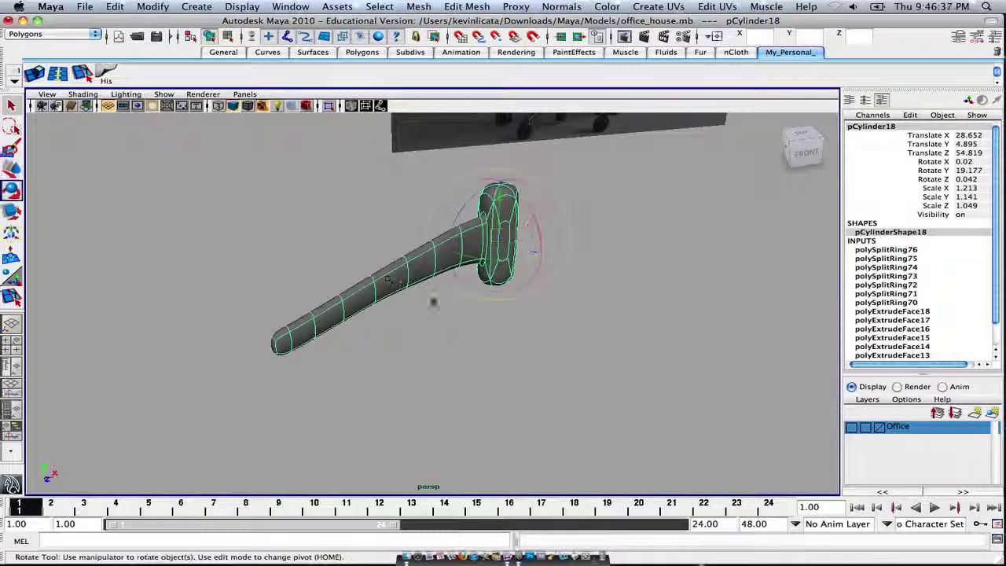
key("r")
left_click_drag(539, 256, 576, 271)
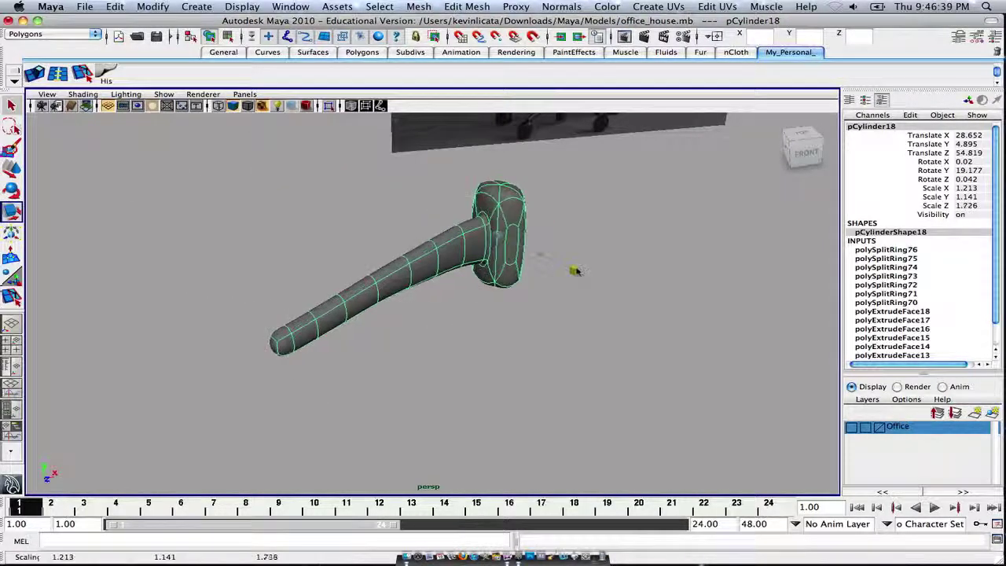
mouse_move(515, 284)
left_mouse_down("alt")
mouse_move(584, 283)
mouse_move(590, 272)
mouse_move(511, 275)
left_mouse_up("alt")
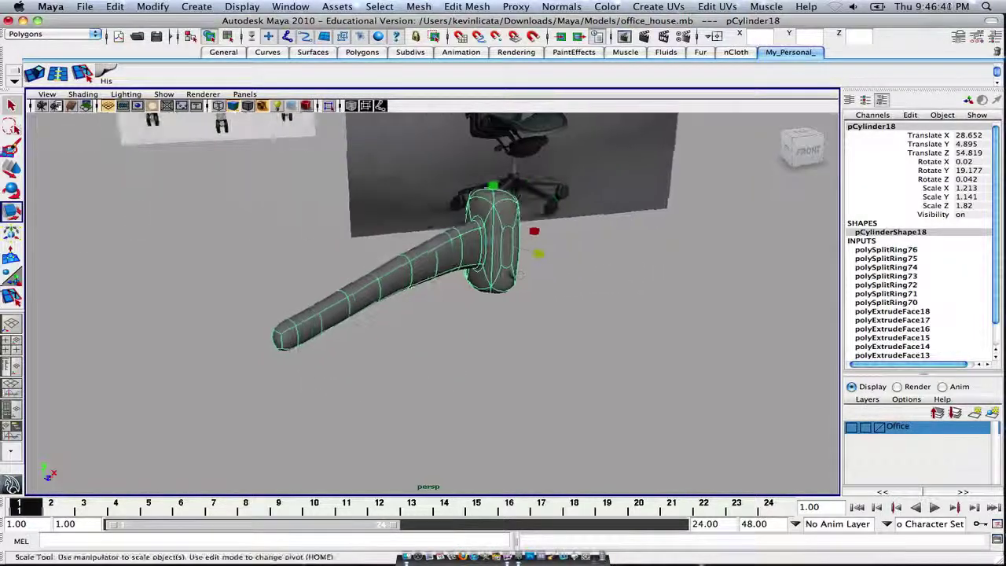
key("super+z")
key("1")
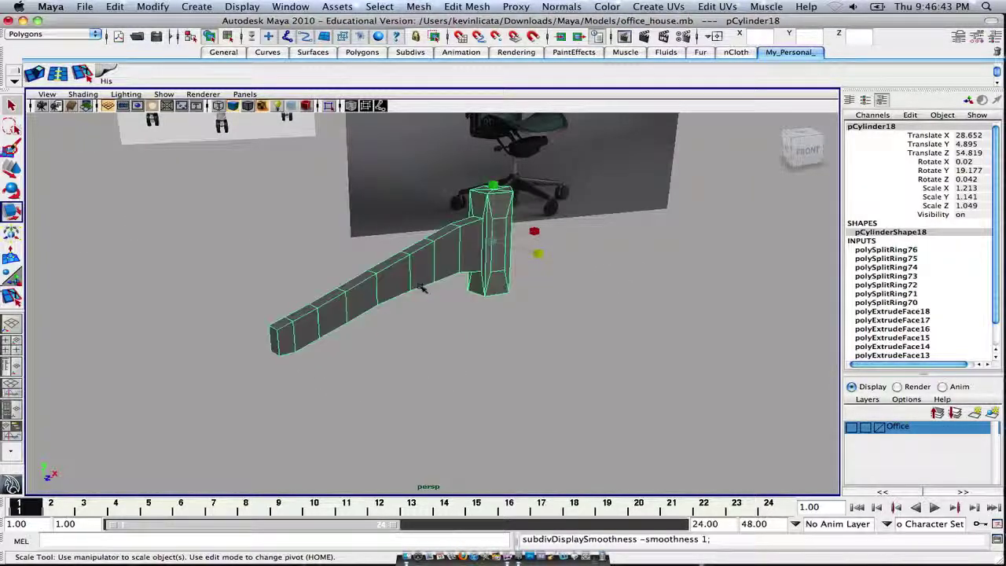
- Select the central cylinder's side face where the right-hand reference leg attaches, and check the selection in the perspective view
left_click_drag(452, 261, 399, 273, "alt")
mouse_move(401, 298)
left_mouse_down("alt")
mouse_move(537, 254)
mouse_move(507, 252)
mouse_move(550, 247)
mouse_move(394, 307)
left_mouse_up("alt")
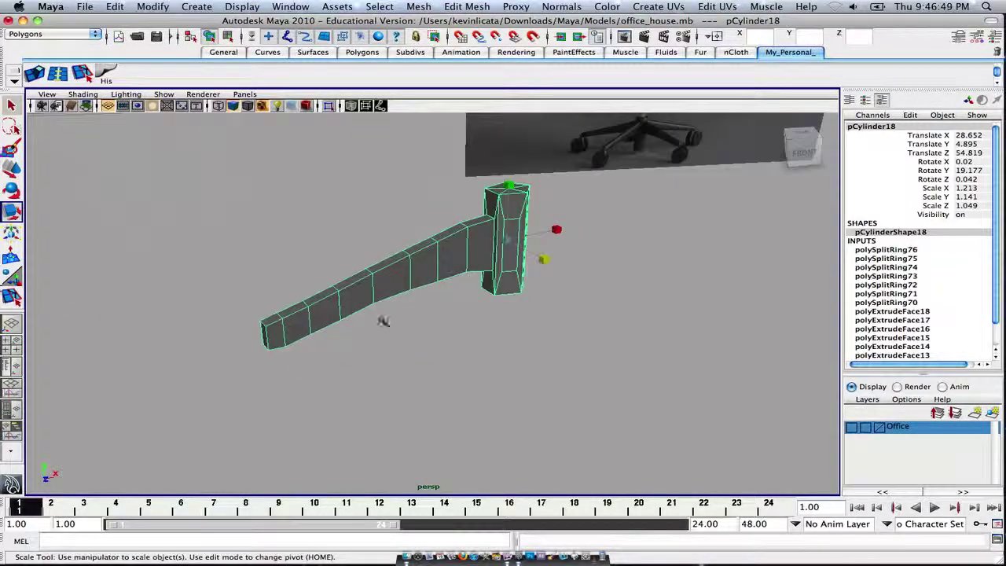
left_click_drag(535, 243, 524, 220, "alt")
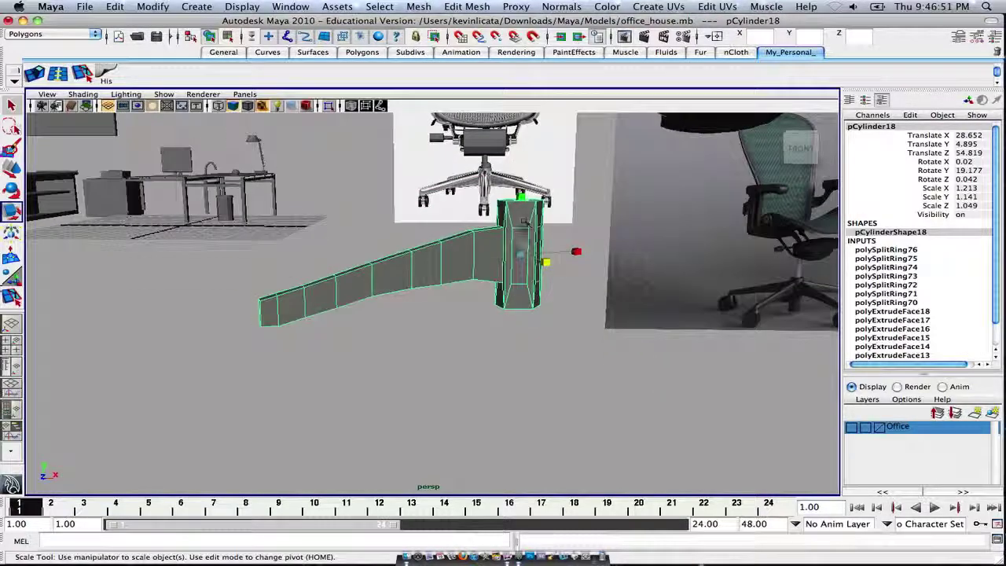
key("space")
key("space")
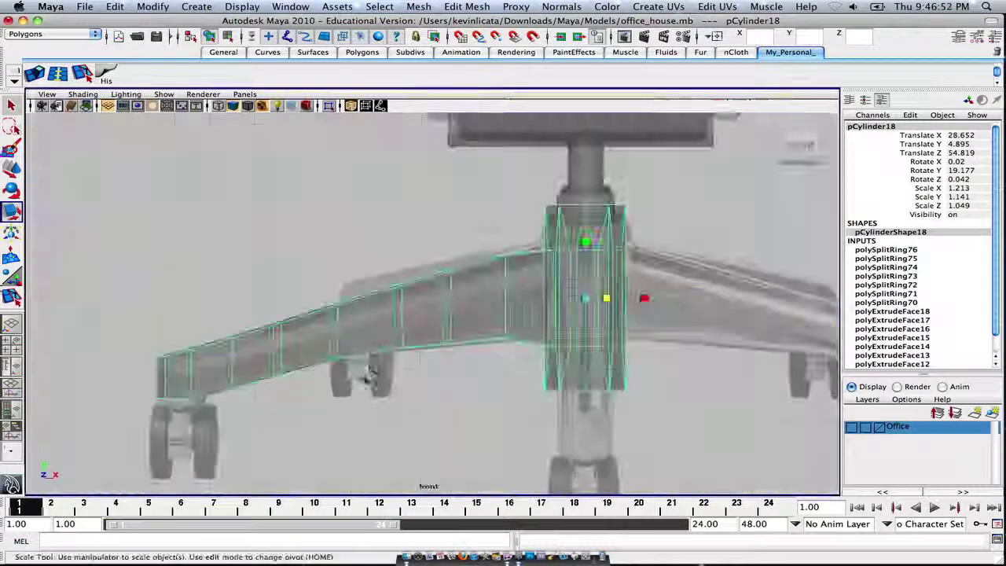
scroll(694, 246, "up", 2)
middle_click_drag(694, 246, 415, 222, "alt")
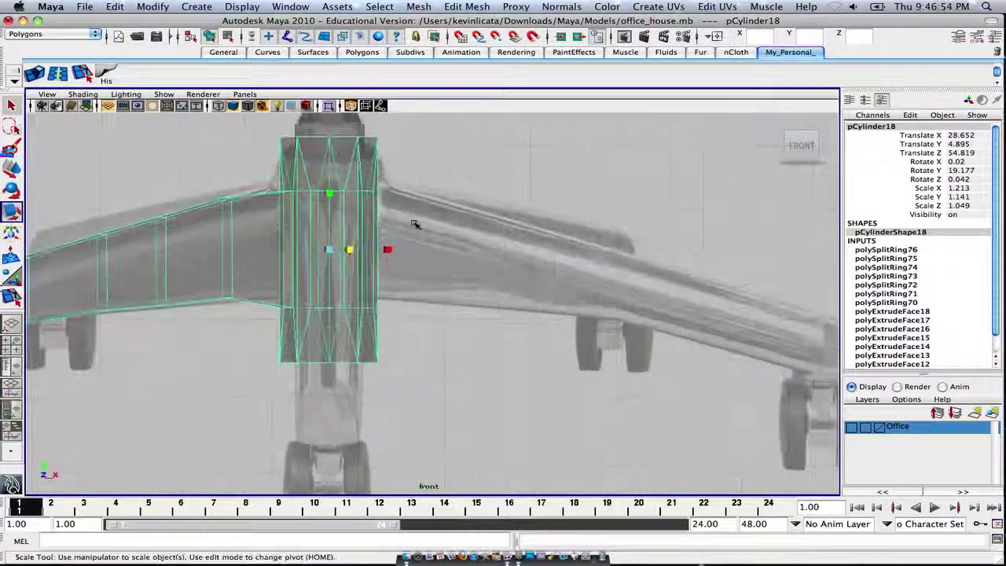
right_click_drag(365, 217, 366, 245)
left_click(370, 212)
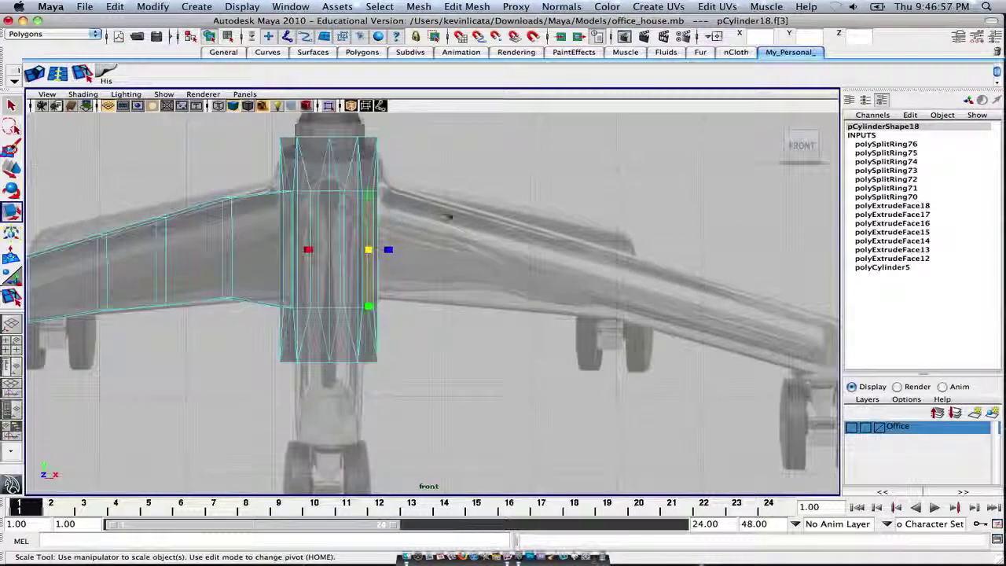
middle_click_drag(447, 217, 421, 215, "alt")
key("space")
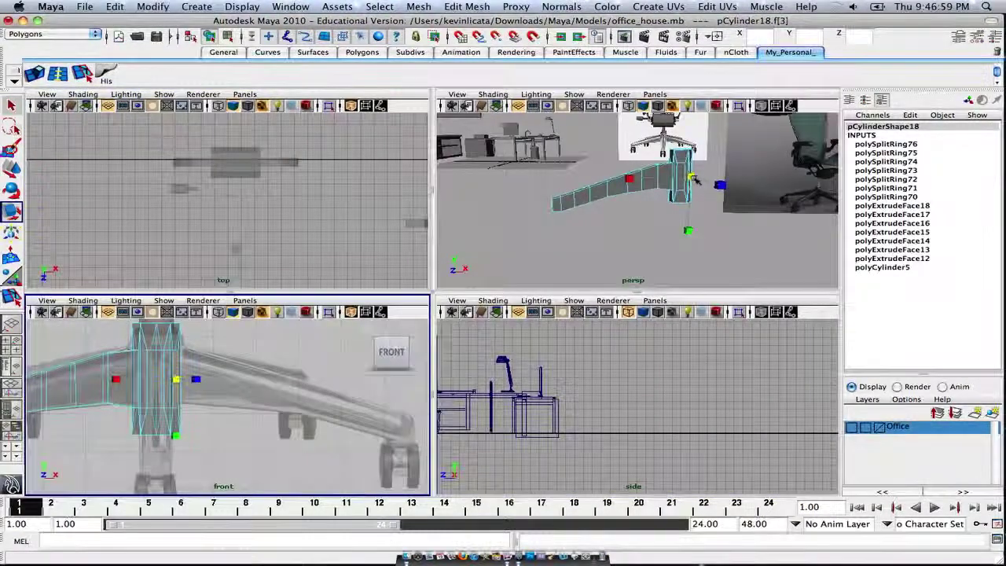
key("space")
left_click_drag(695, 188, 606, 255, "alt")
key("space")
key("space")
middle_click_drag(460, 241, 406, 232, "alt")
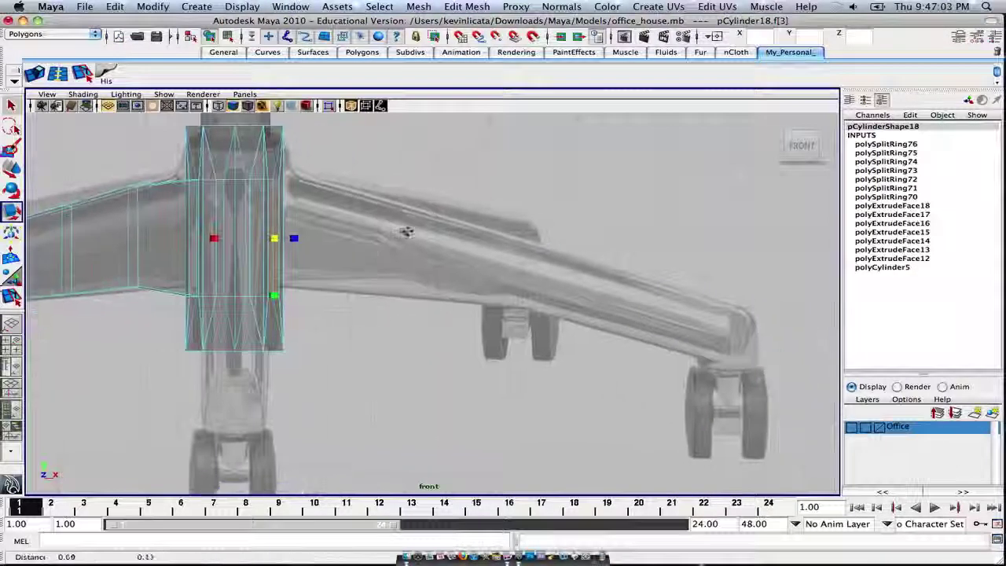
- Extrude the selected face outward about 5.93 to the right reference leg's tip and lower its end about 1.01 to the caster
key("bracketleft")
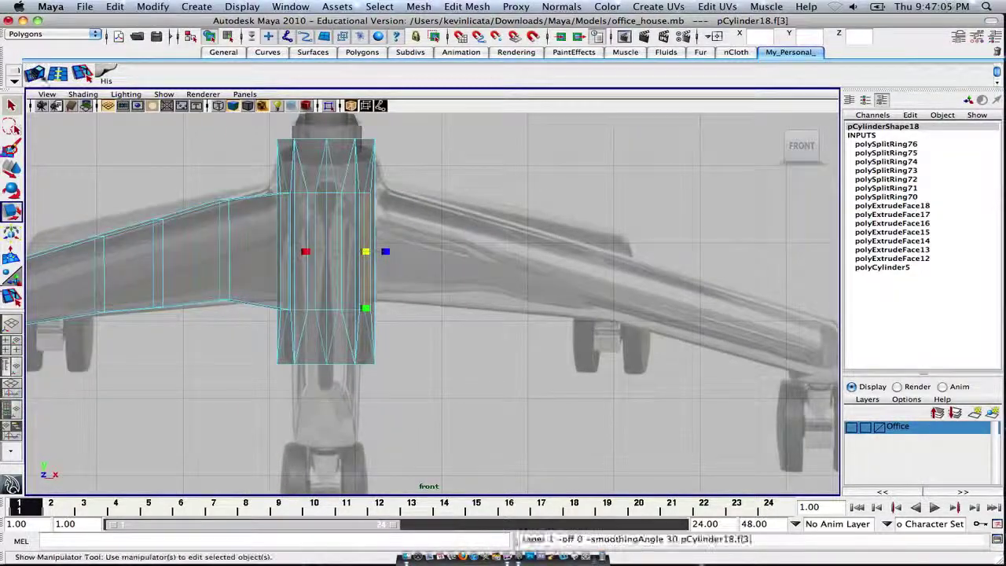
left_click(37, 76)
middle_click_drag(481, 292, 432, 289, "alt")
scroll(440, 278, "down", 2)
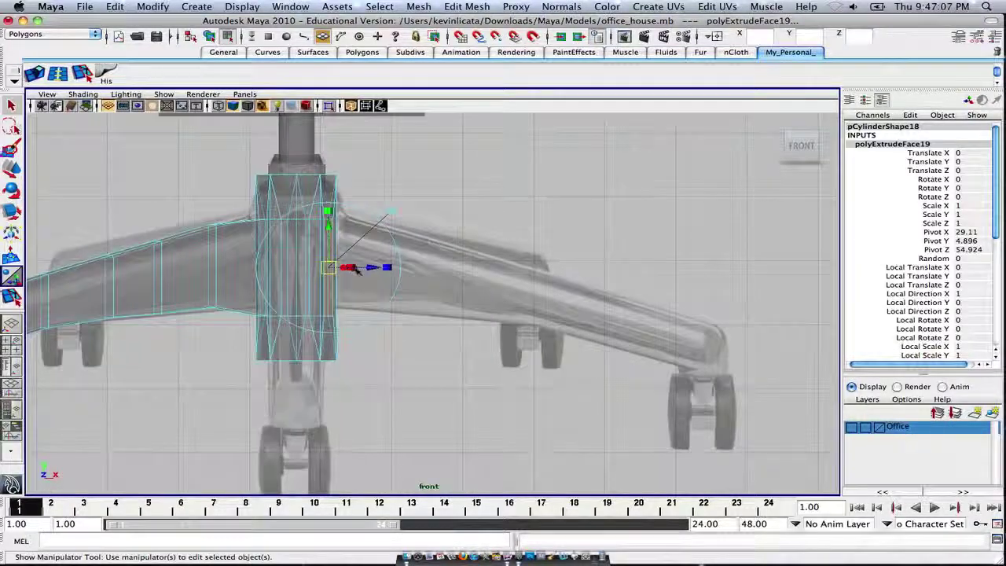
middle_click_drag(689, 315, 760, 329)
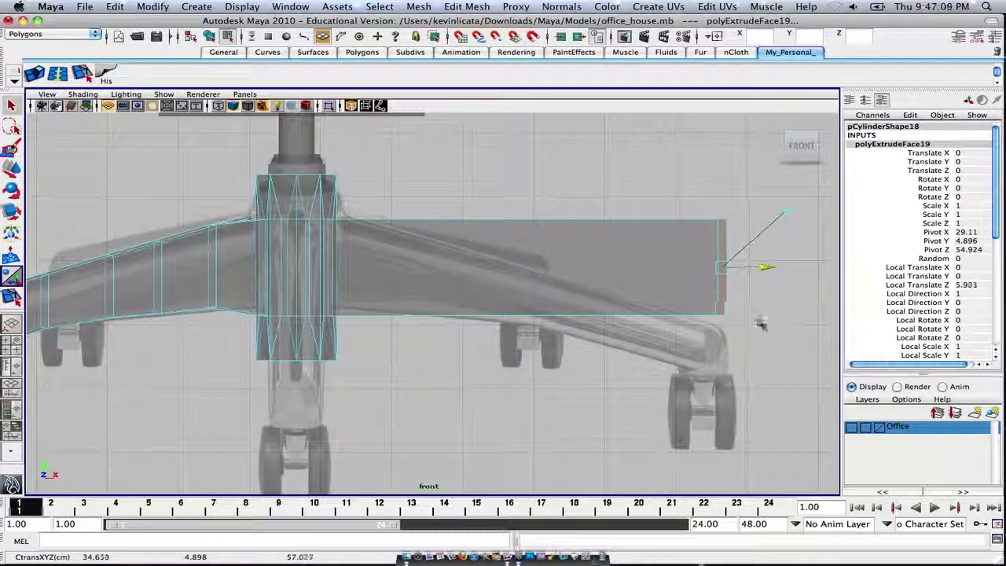
left_click_drag(722, 226, 724, 292)
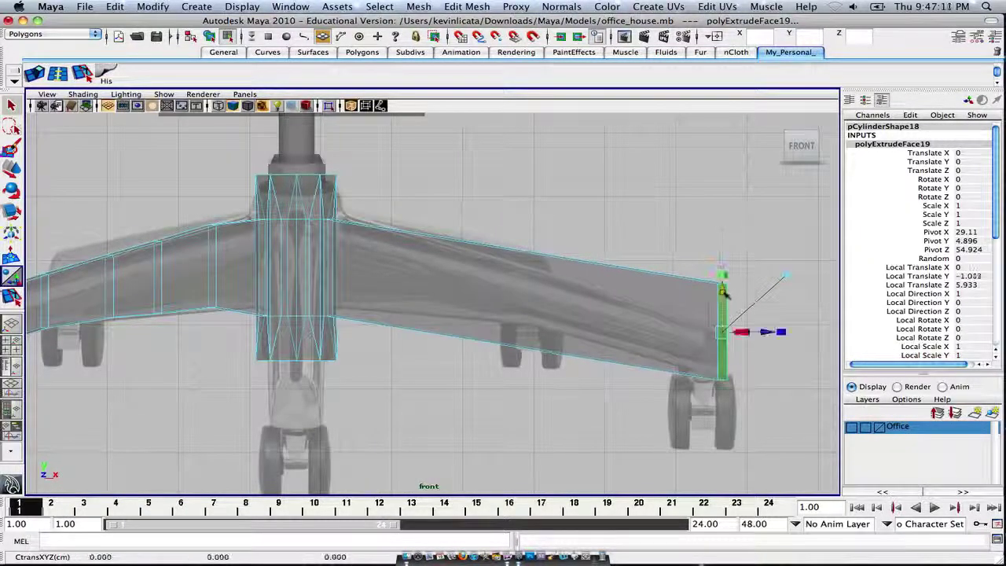
- Scale the extruded end face vertically to about 0.47 and lower it to fit the right reference leg's tip
scroll(640, 285, "up", 2)
scroll(527, 278, "down", 4)
scroll(433, 305, "up", 2)
middle_click_drag(565, 266, 458, 234, "alt")
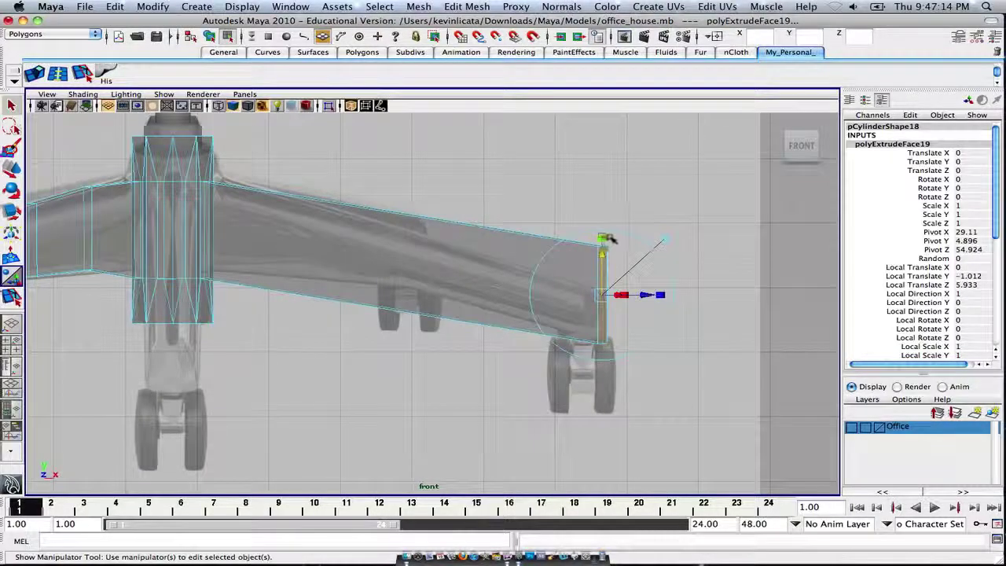
left_click_drag(605, 238, 601, 268)
key("w")
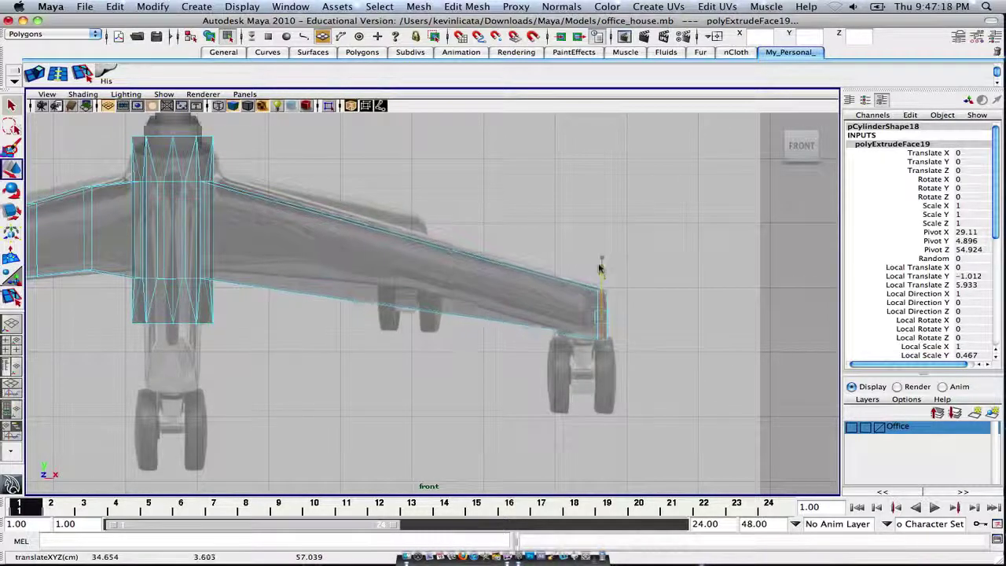
- Insert seven edge loops spaced along the right leg from the central cylinder to the tip
scroll(488, 283, "up", 3)
left_click_drag(308, 233, 392, 242, "alt")
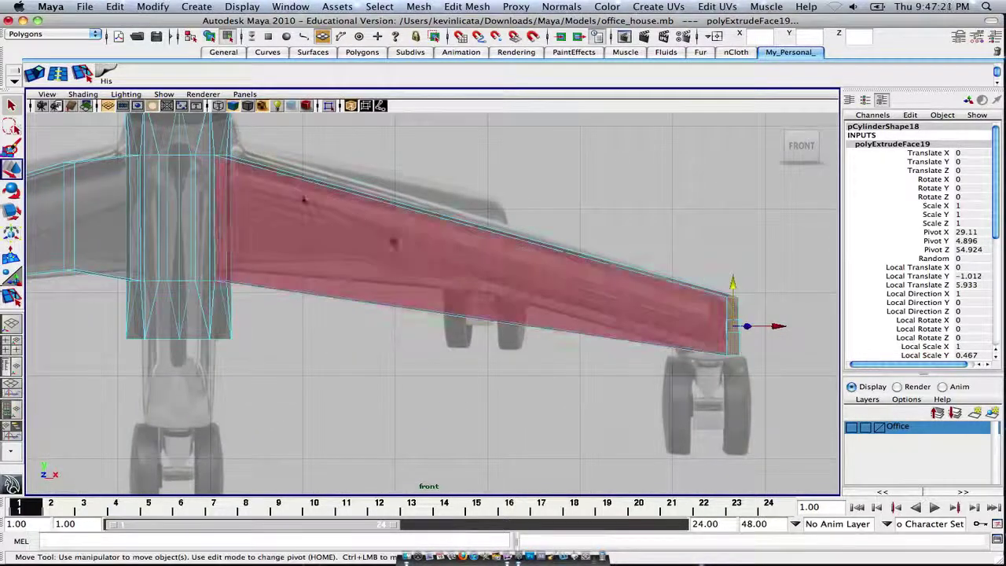
left_click(59, 73)
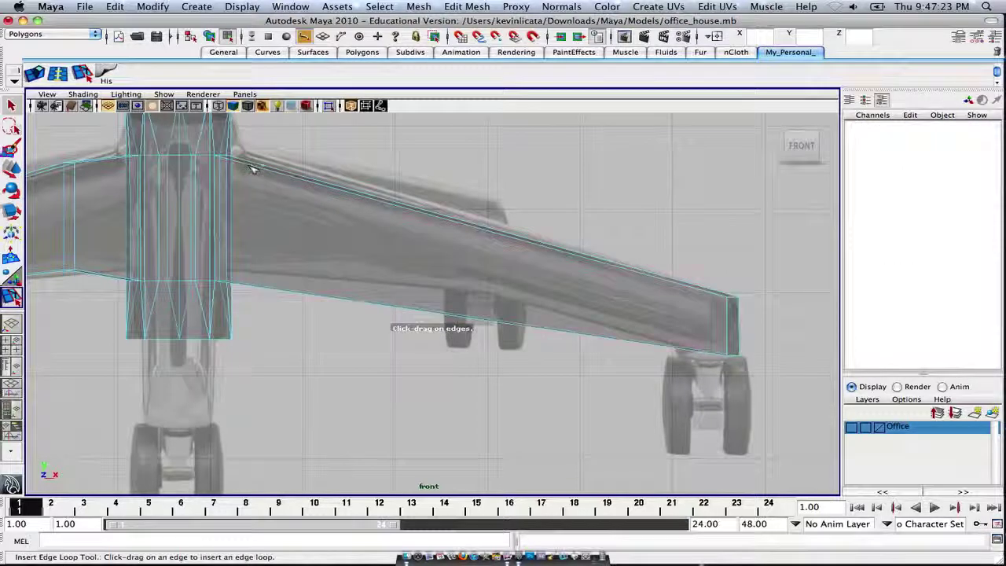
left_click(254, 169)
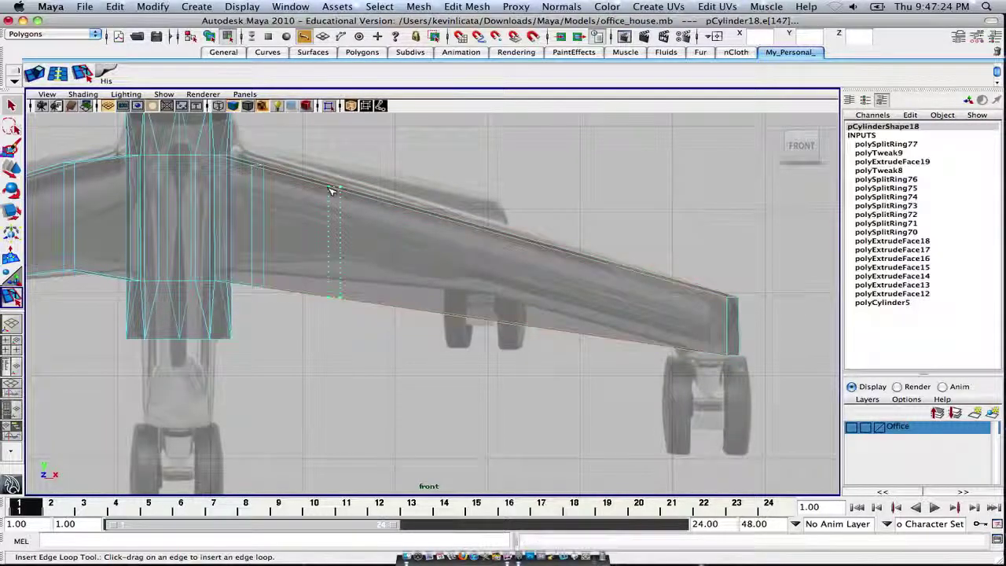
left_click_drag(331, 191, 336, 194)
left_click(406, 210)
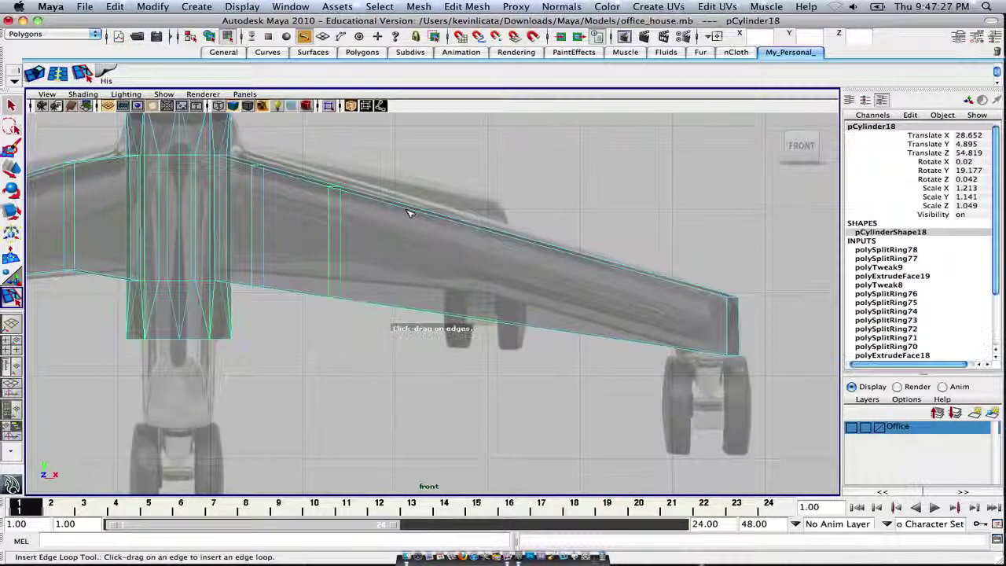
left_click(410, 214)
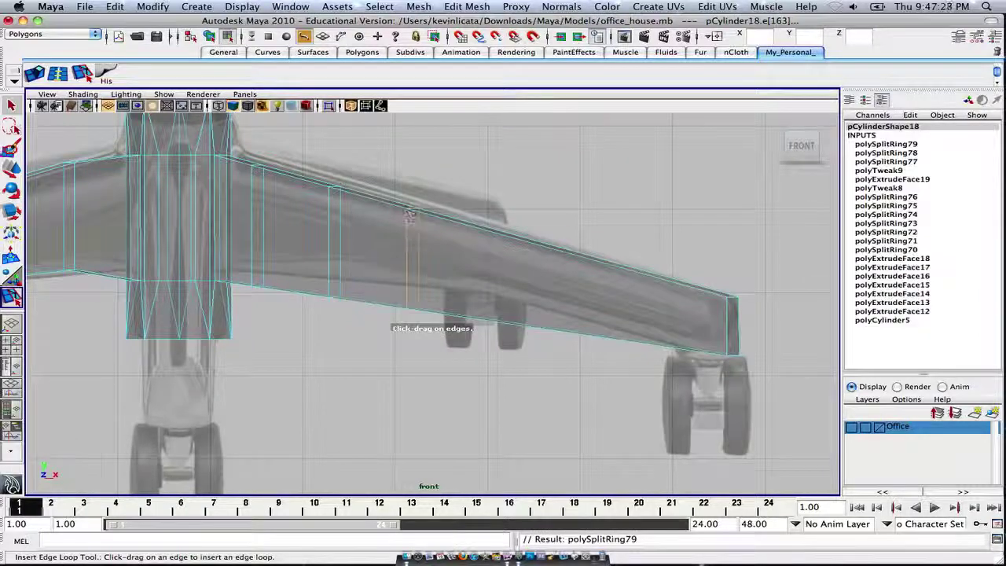
left_click(483, 233)
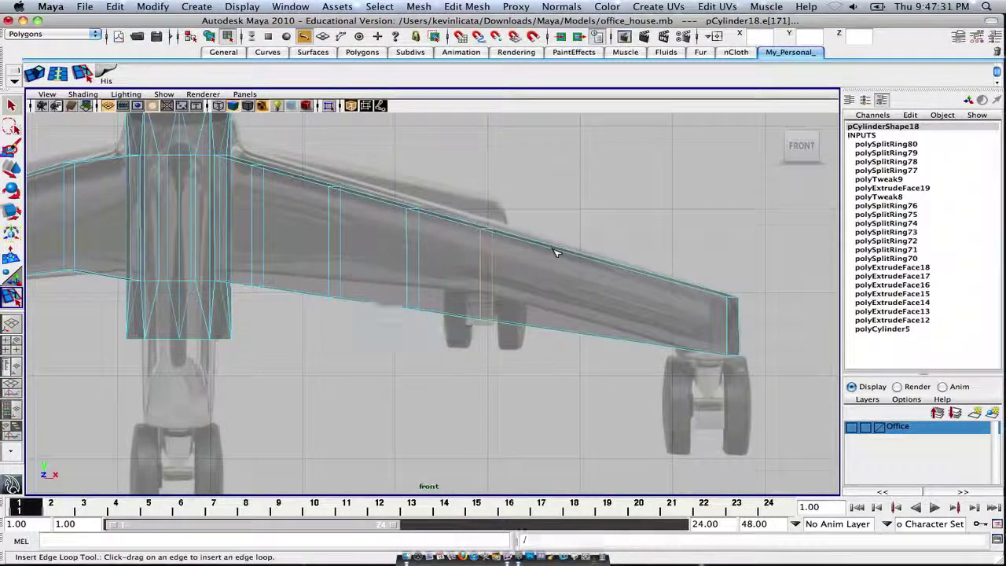
left_click(557, 250)
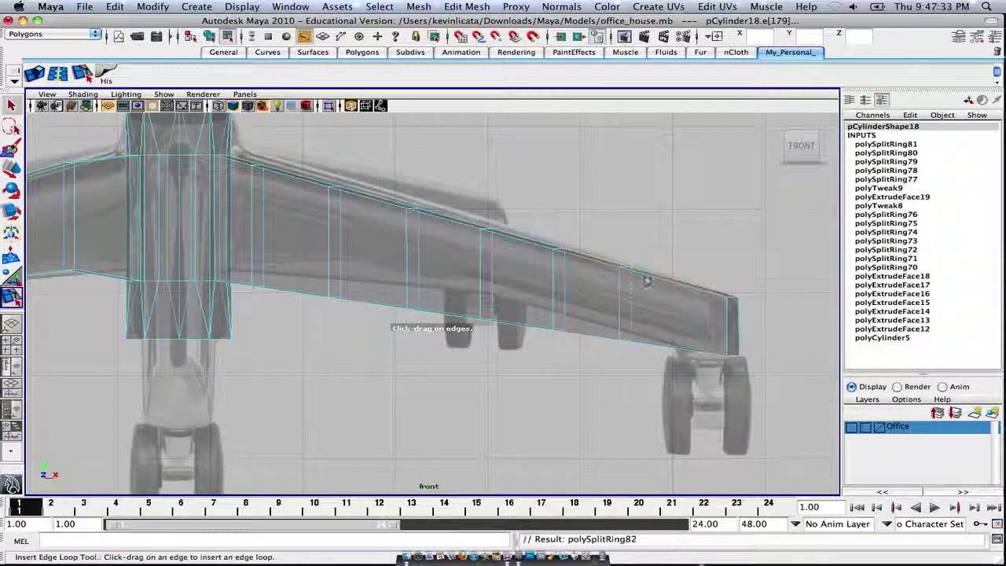
left_click(689, 290)
- In vertex mode, raise the upper vertices of the right leg's first two edge loops from the cylinder to the reference's top edge
middle_click_drag(445, 259, 511, 281, "alt")
key("w")
right_click_drag(511, 281, 471, 275)
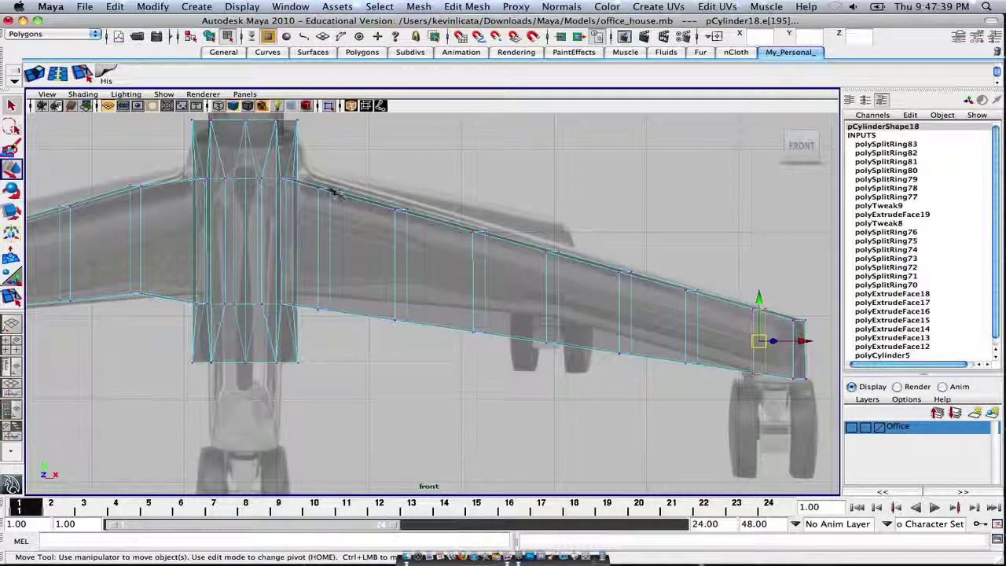
left_click_drag(336, 203, 325, 174)
left_click_drag(408, 213, 409, 203)
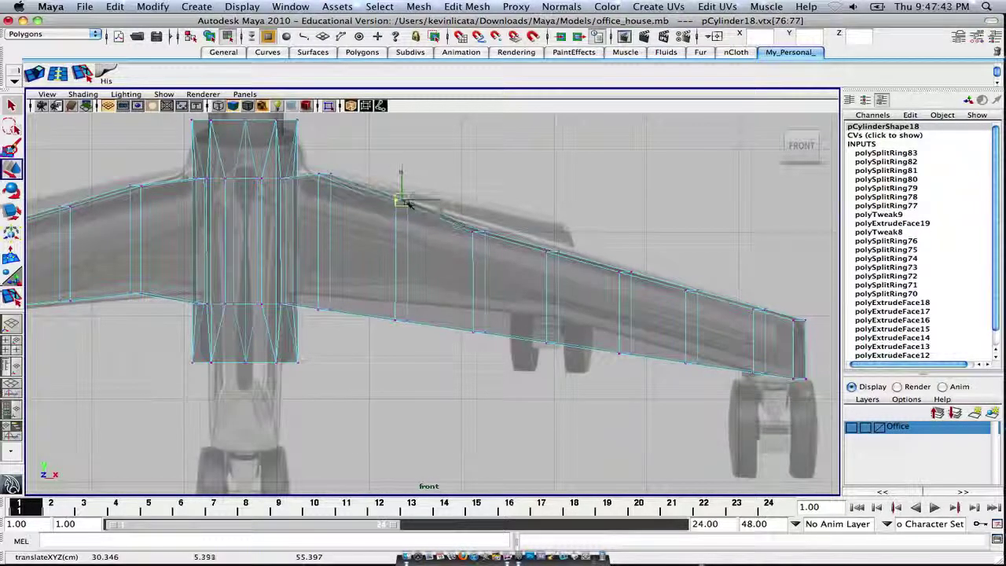
- Raise the upper vertices of the right leg's third and fourth edge loops from the cylinder to the reference's top edge
left_click_drag(494, 249, 466, 223)
scroll(496, 251, "up", 5)
middle_click_drag(509, 196, 480, 253, "alt")
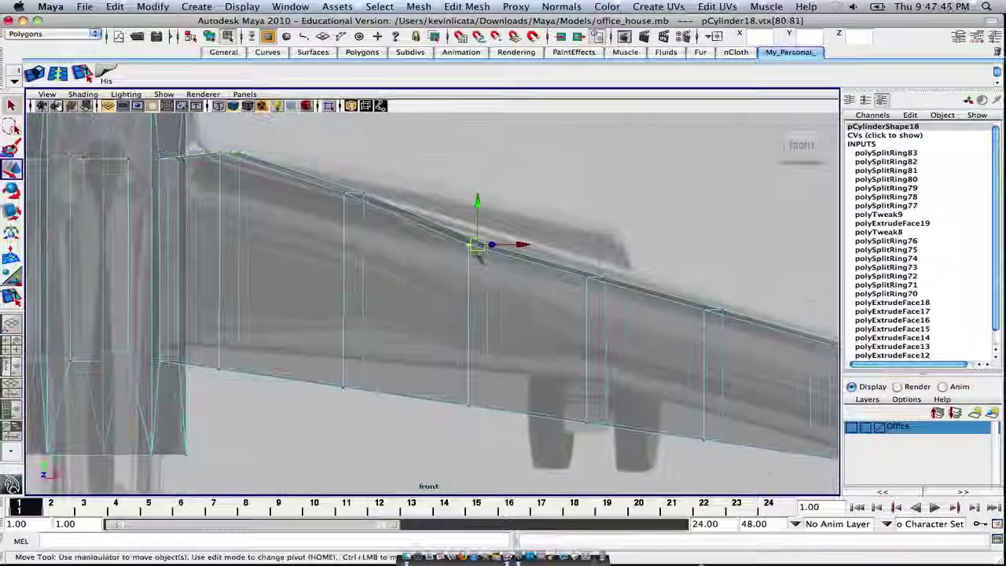
left_click_drag(477, 243, 483, 230)
middle_click_drag(481, 230, 385, 204, "alt")
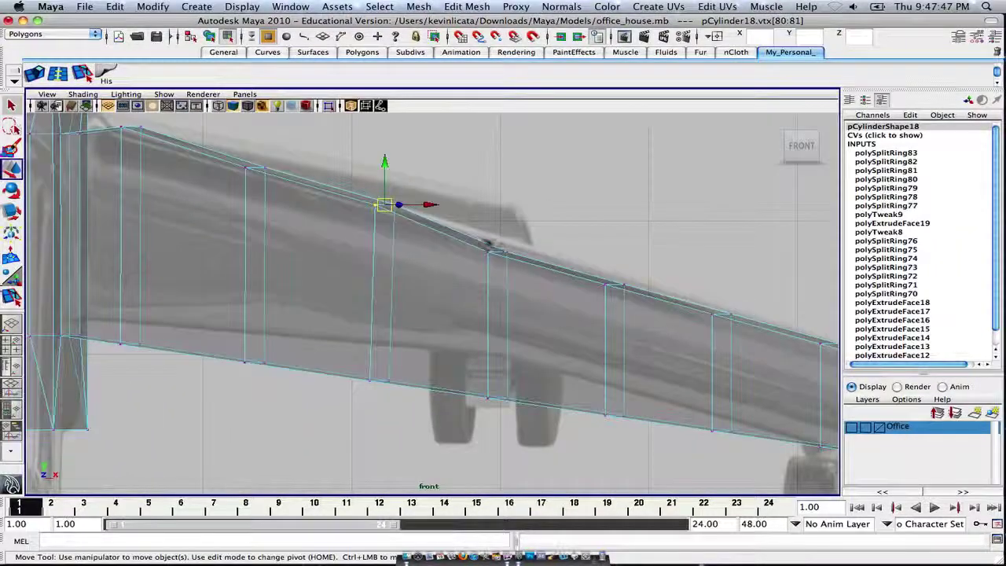
left_click_drag(500, 252, 503, 235)
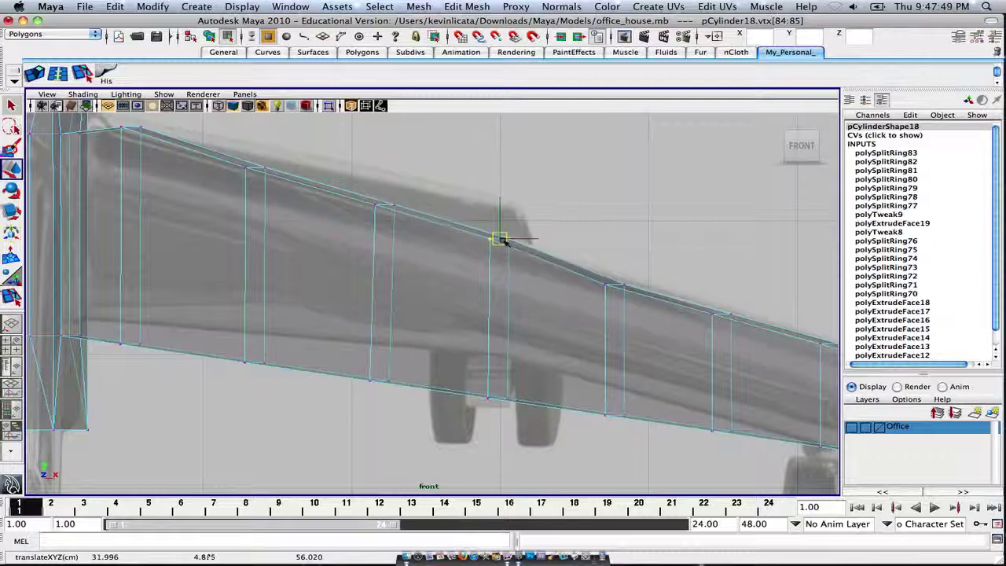
- Raise the upper vertices of the right leg's fifth, sixth and seventh edge loops from the cylinder to the reference's top edge
middle_click_drag(612, 288, 544, 285, "alt")
left_click_drag(519, 259, 555, 276)
middle_click_drag(552, 284, 488, 281, "alt")
middle_click_drag(594, 306, 573, 308, "alt")
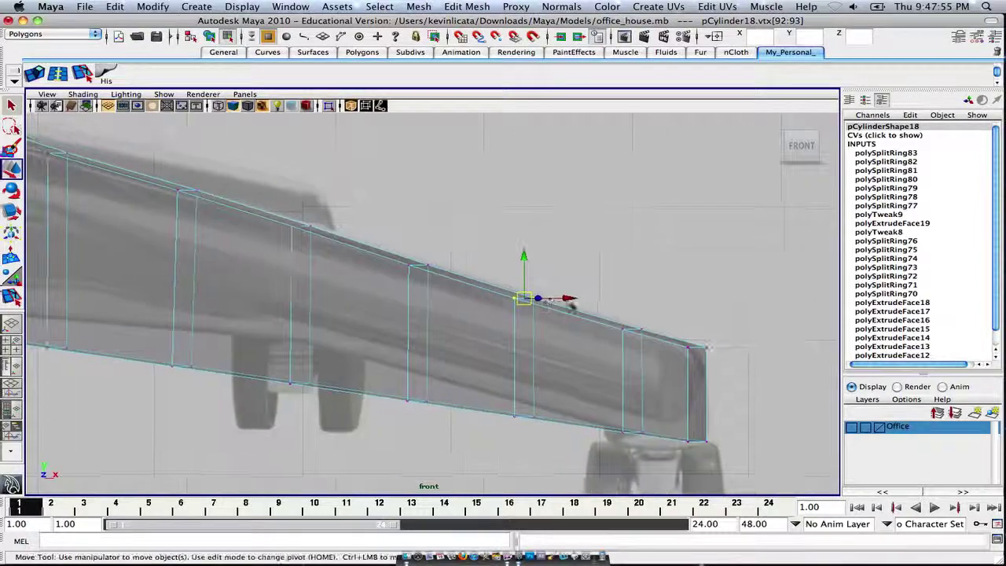
left_click_drag(657, 353, 656, 351)
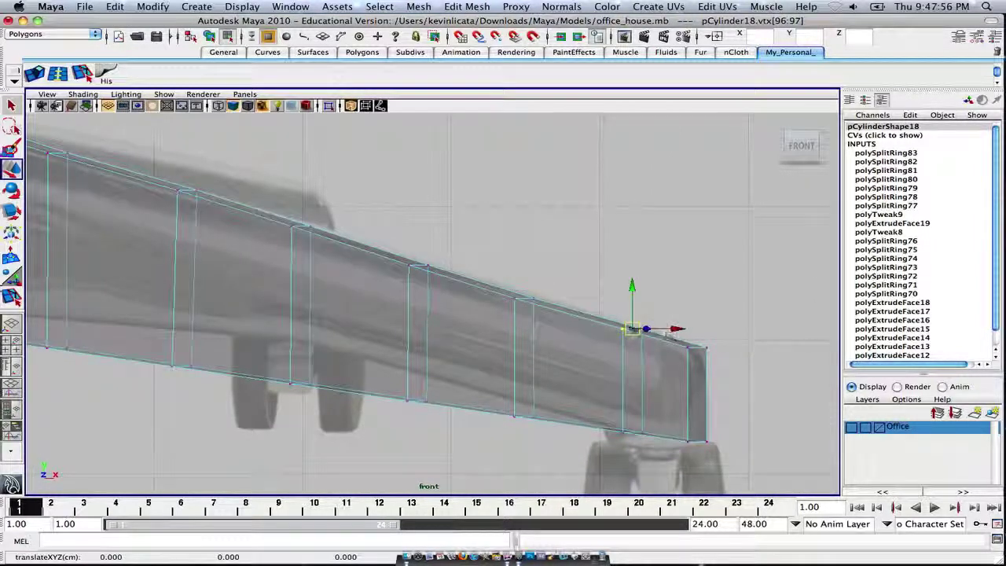
middle_click_drag(667, 334, 612, 320, "alt")
- Shift the lower vertices of the right leg's tip slightly outward and lower those of the seventh edge loop to match the reference's bottom edge
middle_click_drag(625, 402, 608, 366, "alt")
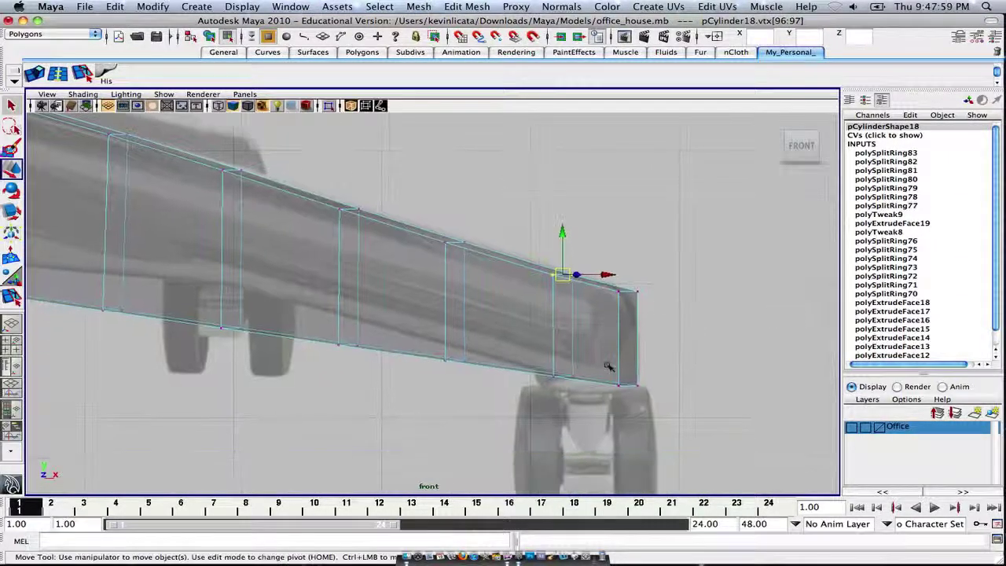
mouse_move(628, 386)
left_mouse_down()
mouse_move(581, 322)
mouse_move(632, 388)
left_mouse_up()
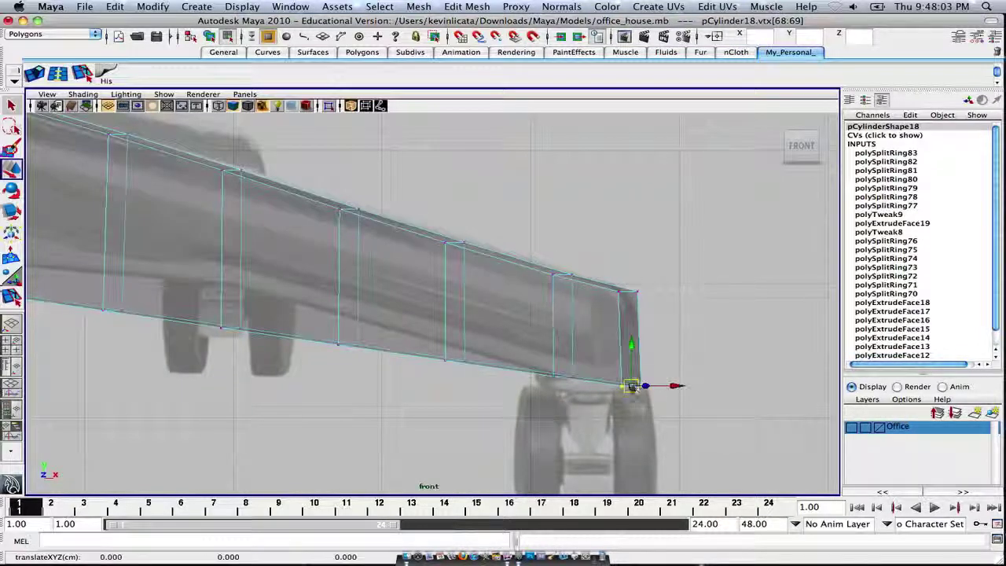
left_click(562, 379)
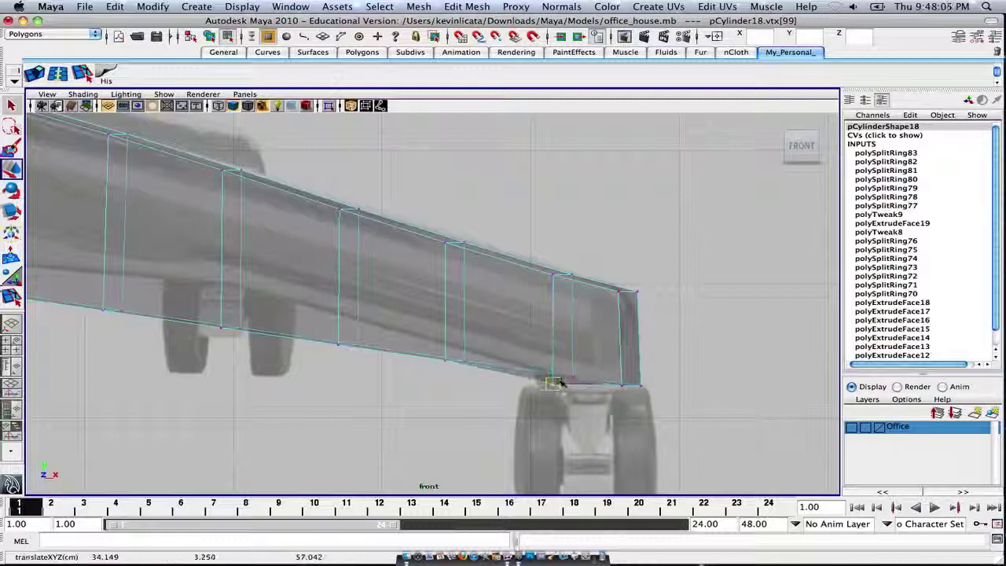
left_click_drag(560, 376, 559, 386)
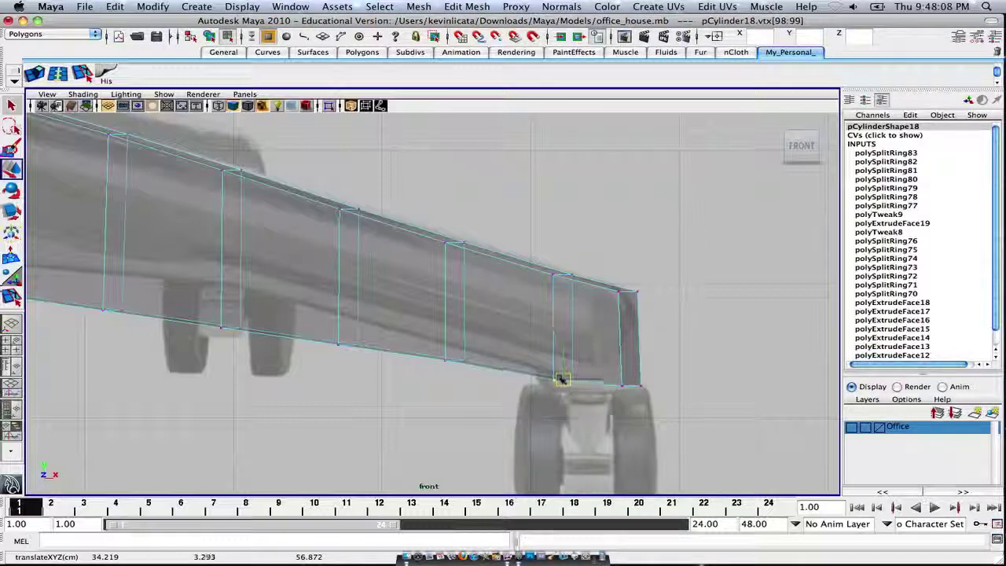
- Raise the lower vertices of the right leg's sixth and fifth edge loops from the cylinder to the reference's bottom edge
middle_click_drag(525, 372, 612, 385, "alt")
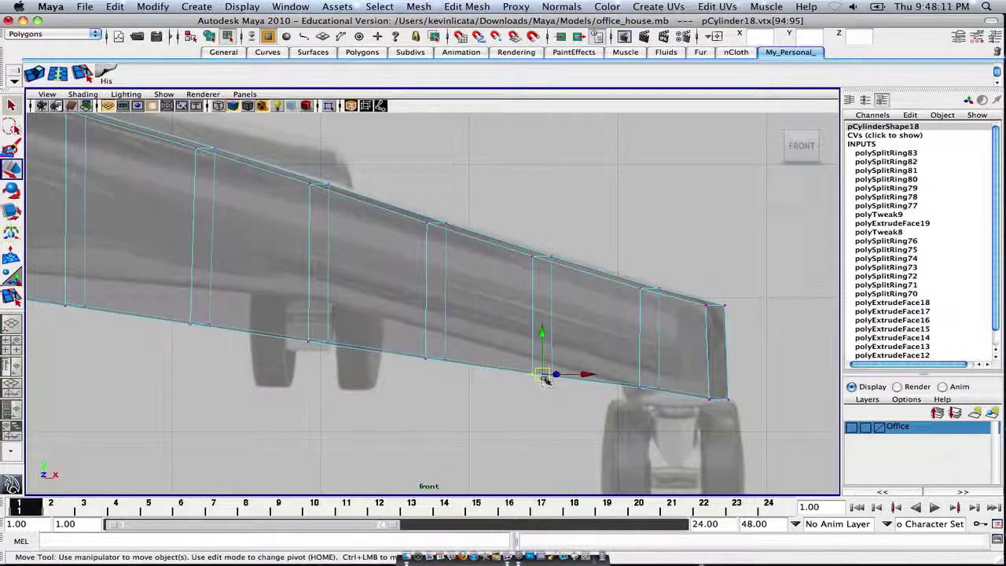
left_click_drag(546, 379, 548, 358)
middle_click_drag(545, 361, 602, 385, "alt")
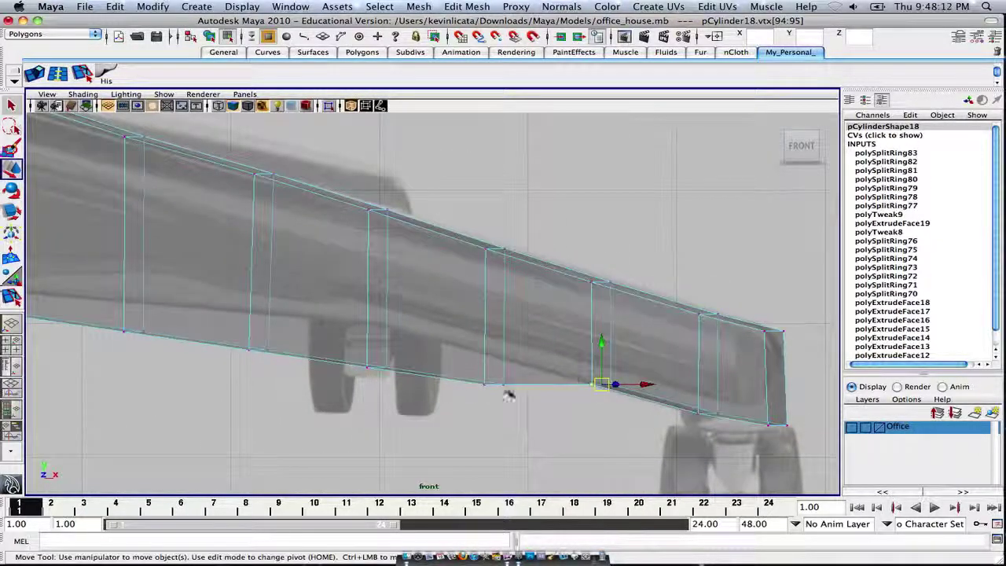
left_click_drag(488, 383, 494, 359)
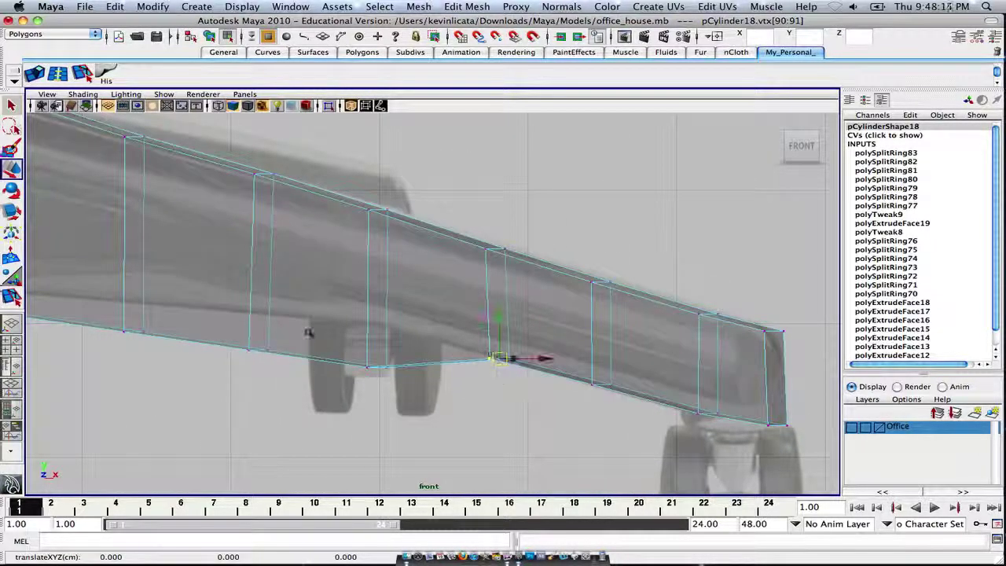
- Raise the lower vertices of the right leg's fourth and third edge loops from the cylinder to the reference's bottom edge
left_click_drag(355, 352, 407, 381)
middle_click_drag(407, 379, 496, 420, "alt")
left_click_drag(467, 410, 468, 364)
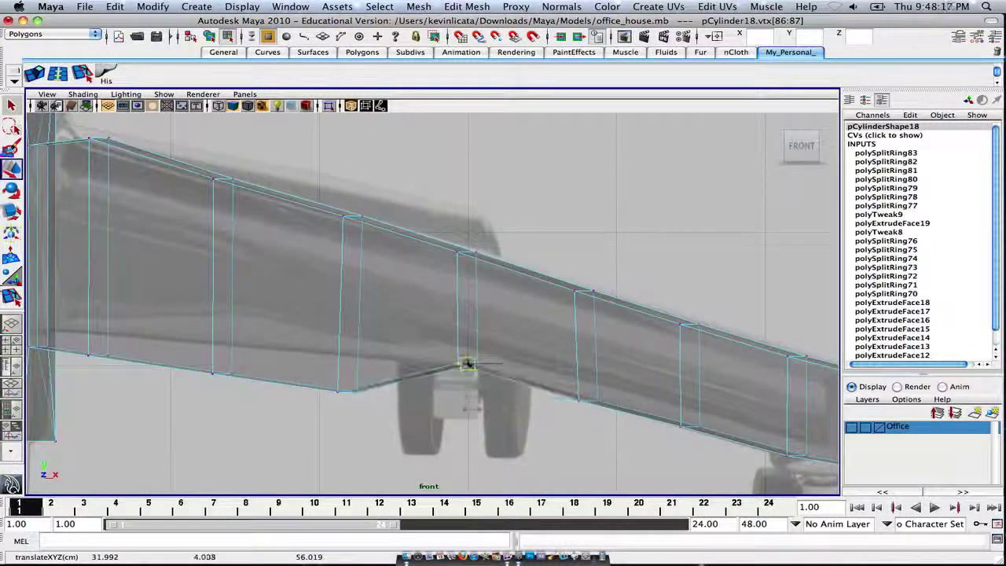
left_click_drag(356, 393, 356, 372)
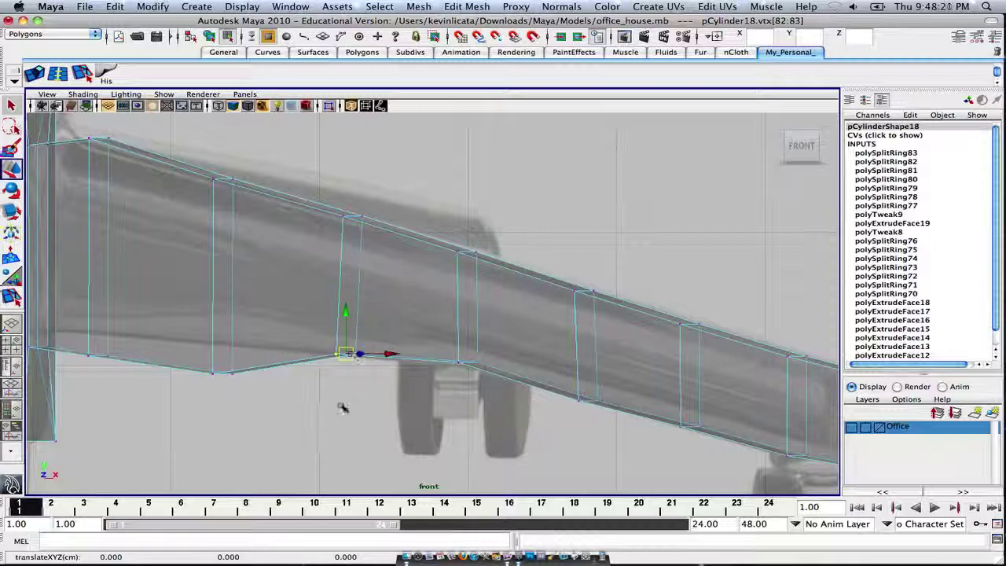
- Raise the lower vertices of the right leg's second and first edge loops to the reference's bottom edge
middle_click_drag(343, 407, 457, 420, "alt")
left_click_drag(336, 382, 332, 353)
middle_click_drag(338, 354, 411, 368, "alt")
left_click_drag(263, 358, 286, 355)
scroll(284, 358, "down", 6)
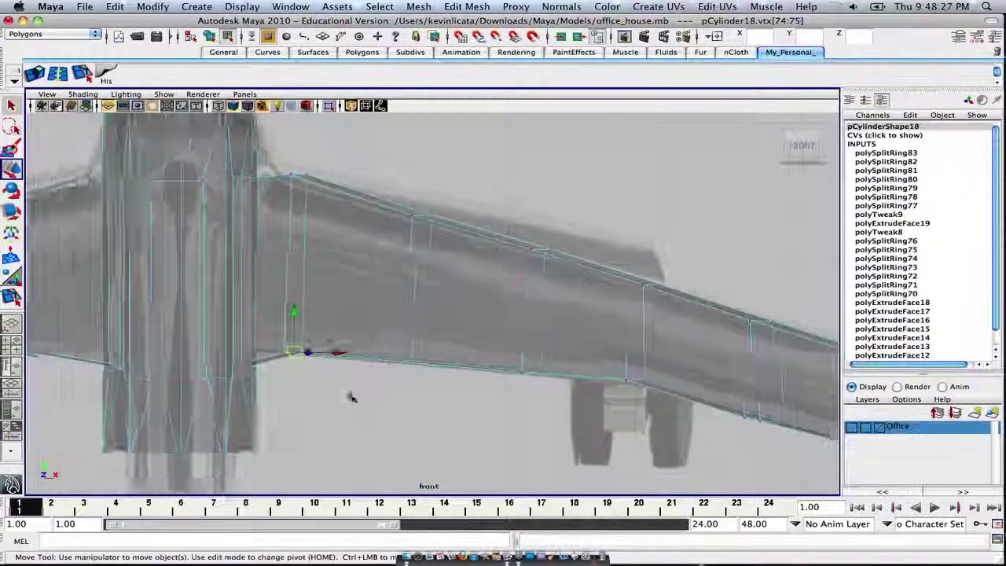
- Examine the whole chair base in perspective in object mode, briefly previewing it smoothed
key("space")
key("space")
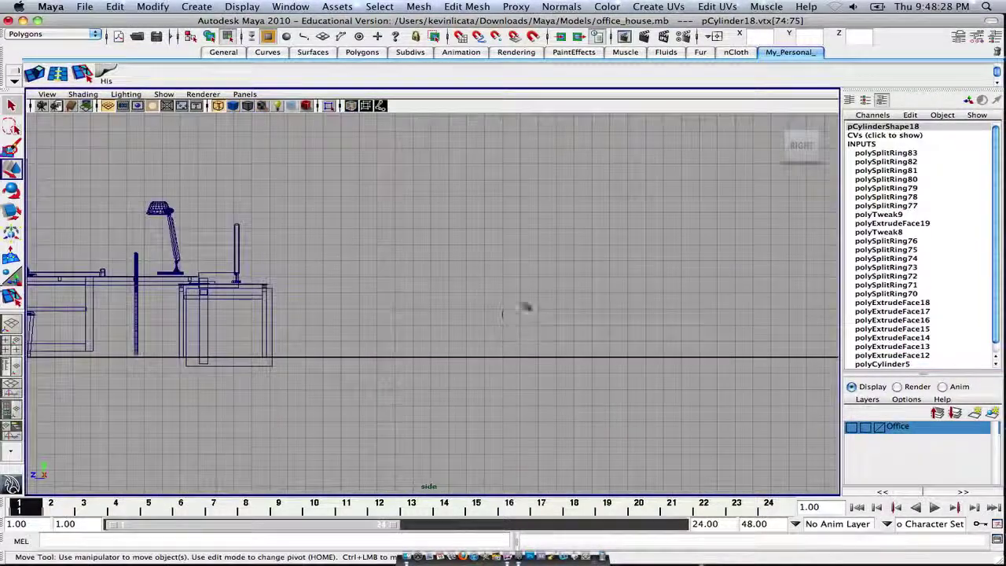
key("space")
key("space")
left_click_drag(478, 288, 554, 318, "alt")
right_click_drag(489, 276, 521, 263)
left_click_drag(539, 262, 498, 265, "alt")
key("3")
key("1")
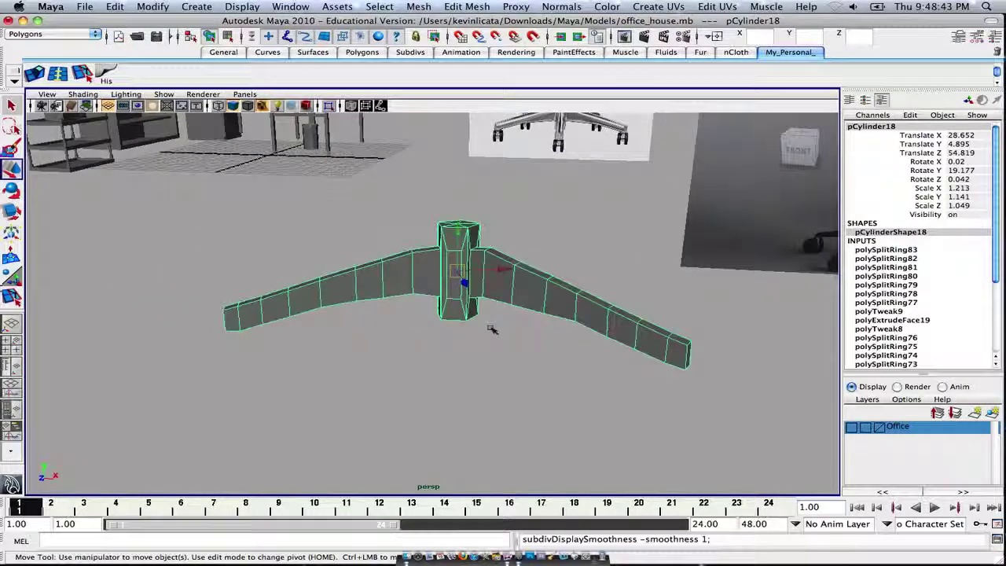
left_click_drag(548, 293, 428, 328, "alt")
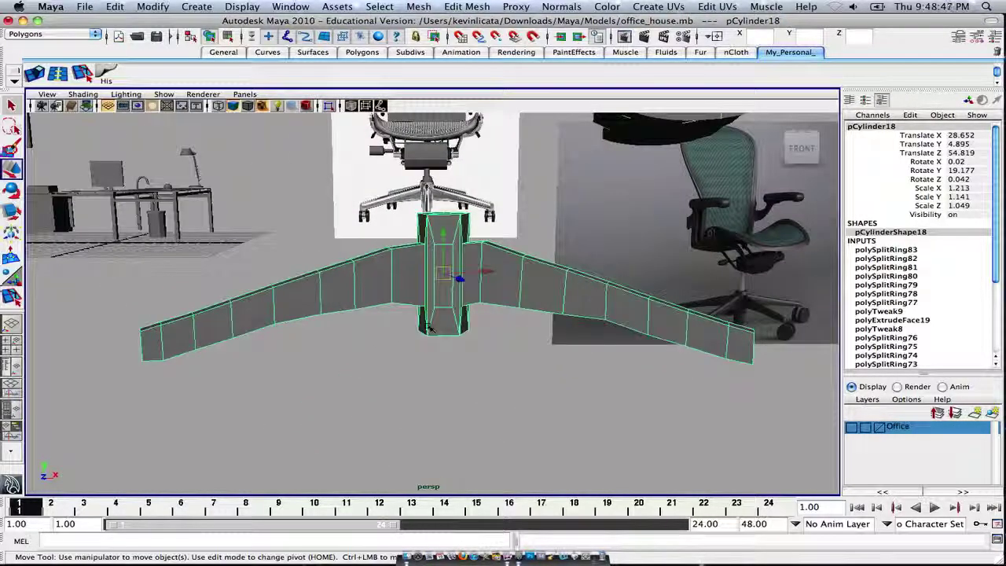
left_click_drag(356, 331, 420, 283, "alt")
- In face mode, extrude the cylinder's front face between the two legs outward about 5.26 units to start a third leg
right_click(357, 253)
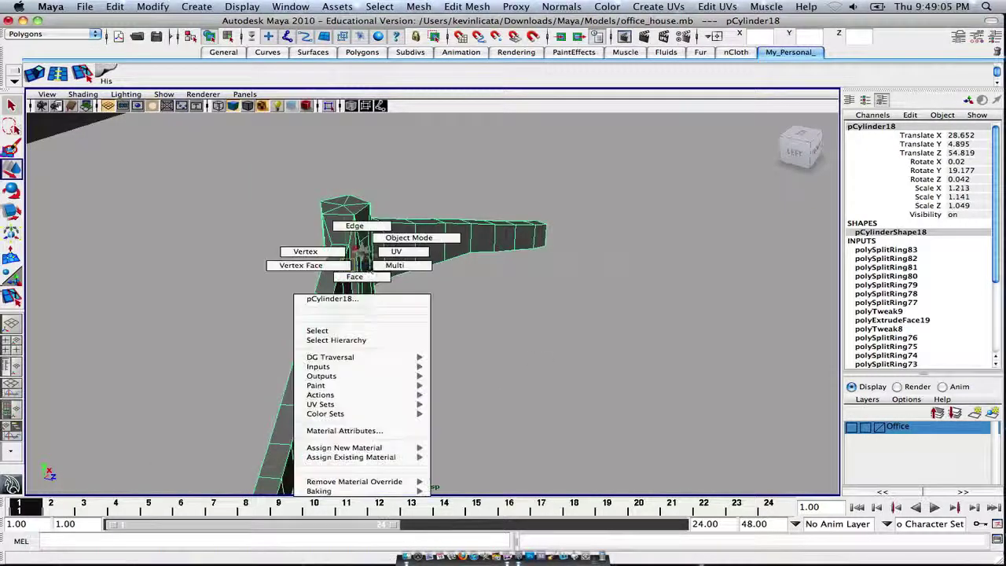
right_click_drag(369, 275, 369, 277)
left_click(367, 272)
left_click_drag(369, 273, 419, 302, "alt")
key("space")
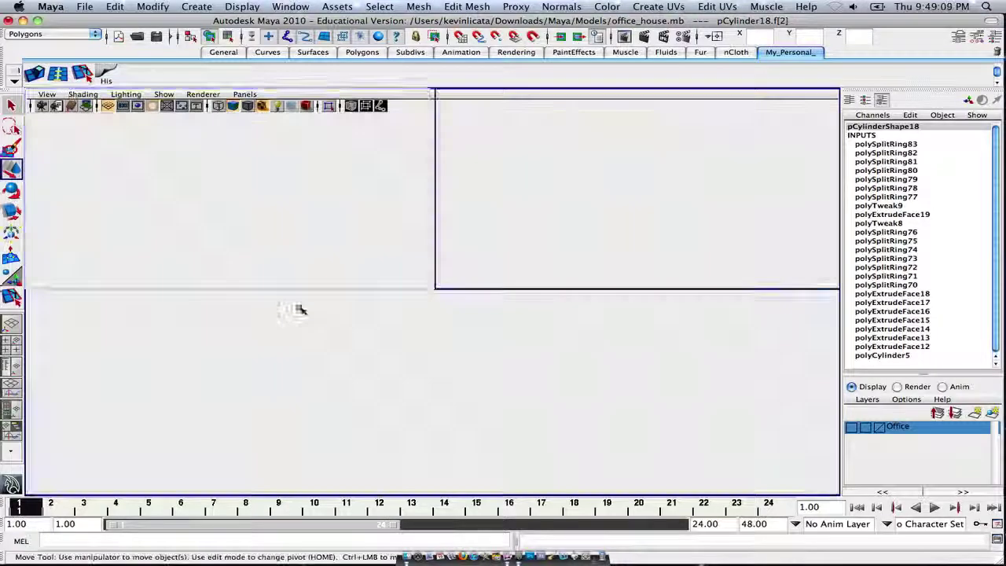
key("space")
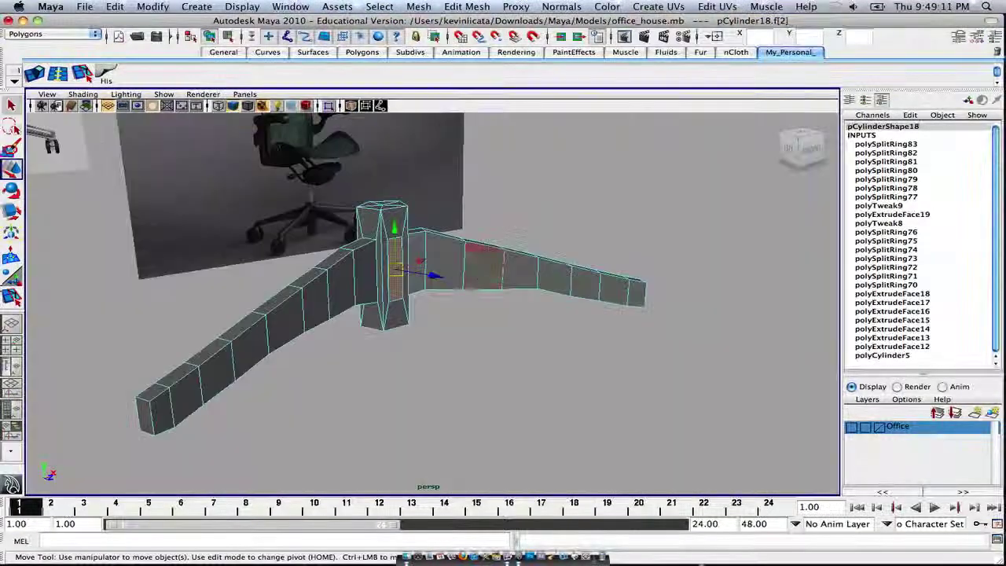
scroll(454, 301, "up", 2)
left_click_drag(454, 301, 478, 236, "alt")
left_click(34, 75)
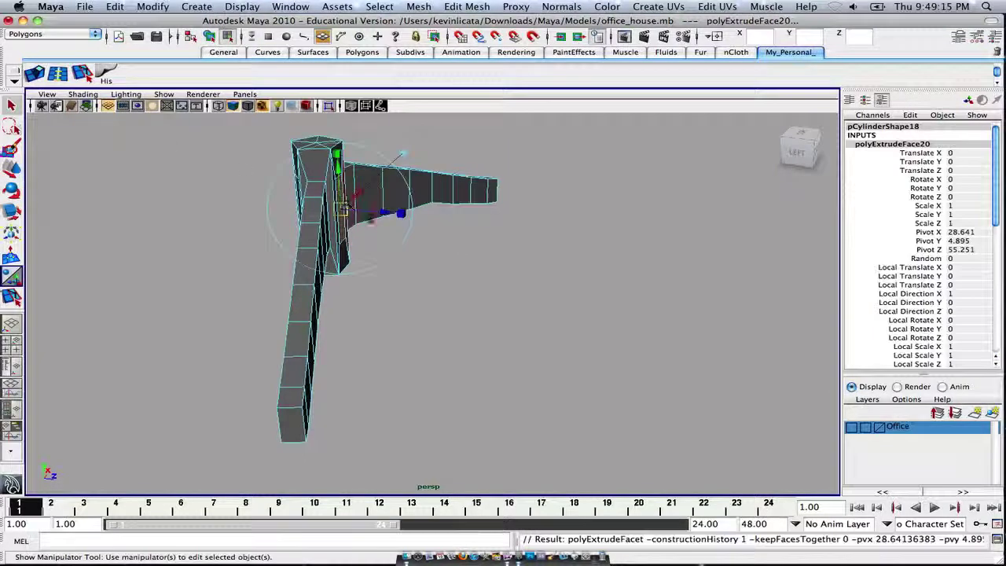
left_click_drag(387, 217, 485, 232)
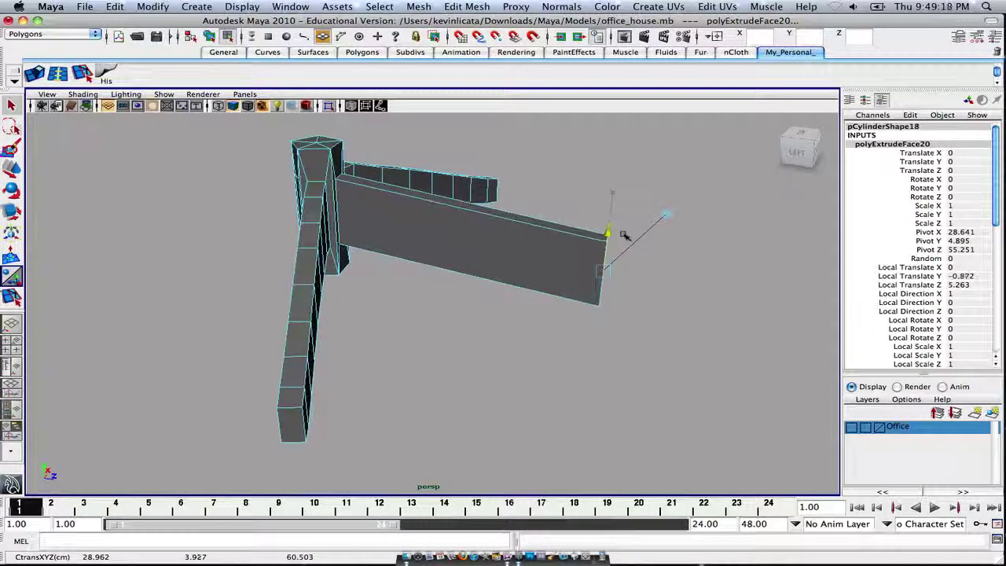
- Extend the third leg's extrusion to about 5.85 with no vertical offset and scale its end face vertically to about 0.36
left_click_drag(622, 234, 378, 221, "alt")
left_click_drag(562, 231, 558, 231, "alt")
left_click_drag(487, 230, 565, 235, "alt")
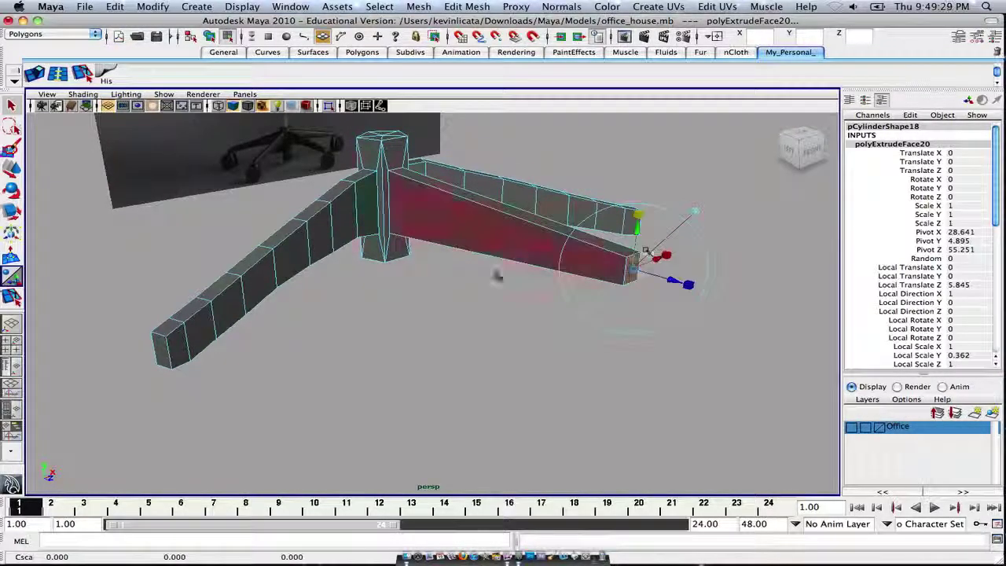
left_click_drag(497, 275, 605, 272, "alt")
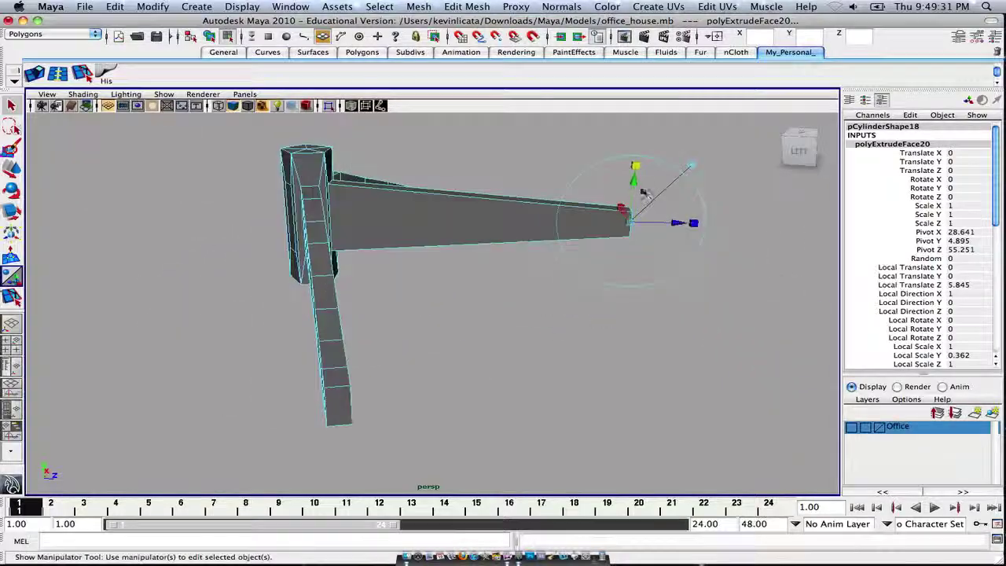
left_click_drag(640, 202, 591, 239, "alt")
scroll(467, 234, "down", 2)
left_click_drag(471, 245, 424, 197, "alt")
left_click_drag(283, 264, 461, 264, "alt")
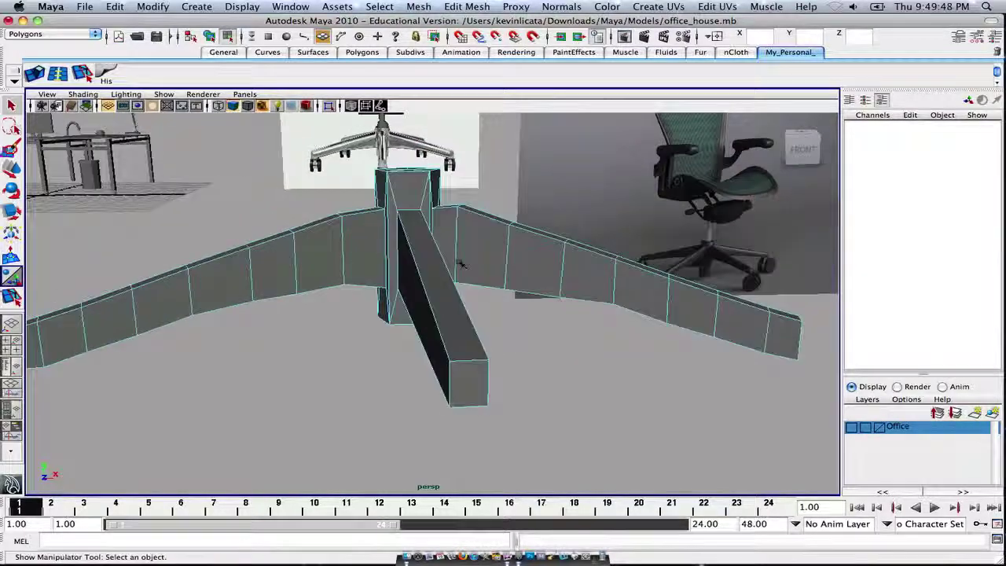
- Select the faces of the right leg nearest the central cylinder and compare them with the front reference
left_click(483, 219)
key("space")
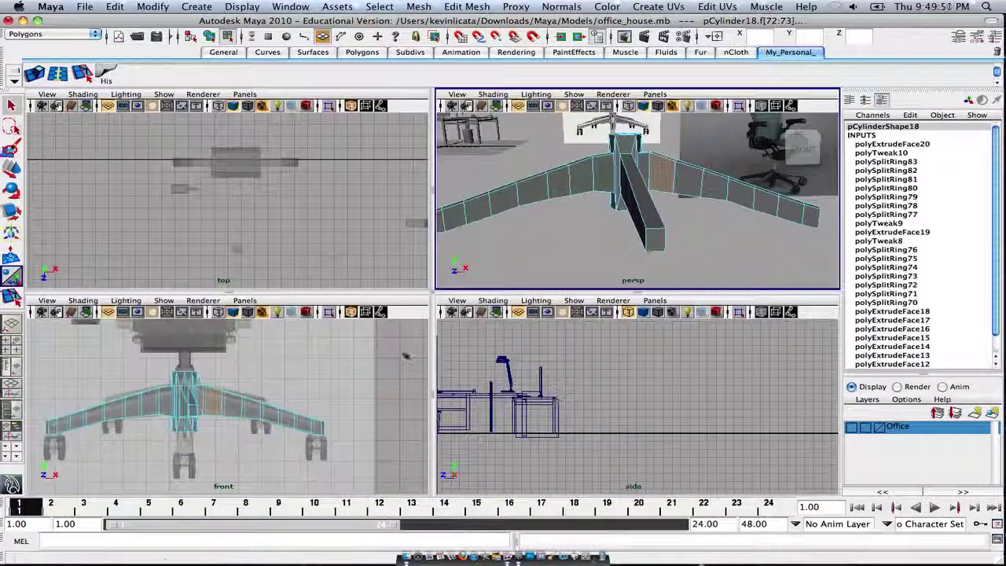
key("space")
scroll(382, 331, "up", 5)
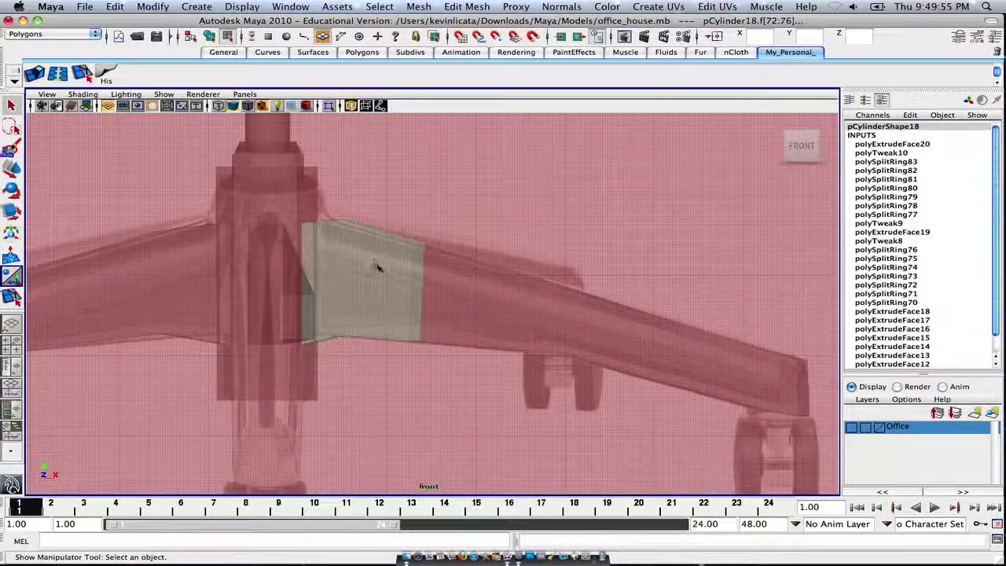
scroll(399, 344, "down", 9)
key("space")
key("space")
key("space")
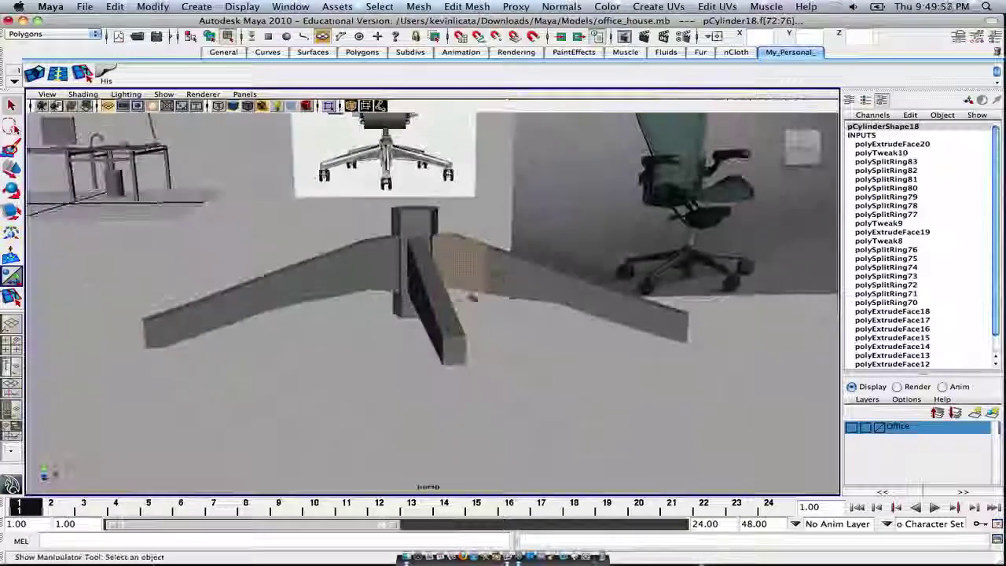